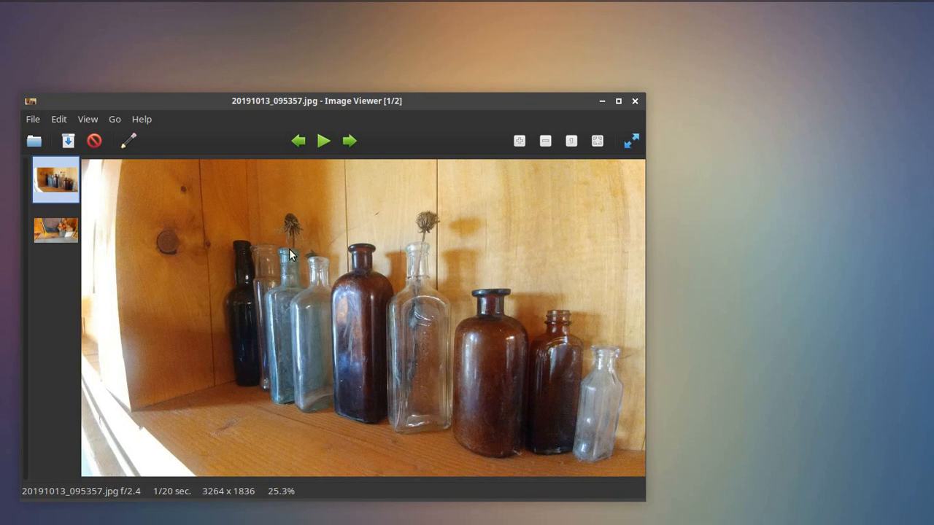
# Flip between the bottles and pumpkin photos in Ristretto, then minimize the image viewer
pyautogui.press('Right')
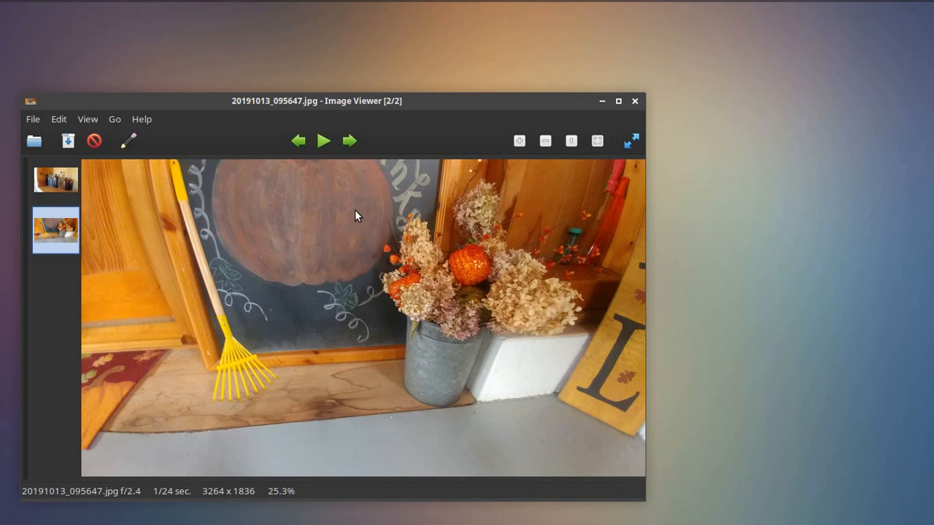
pyautogui.click(56, 180)
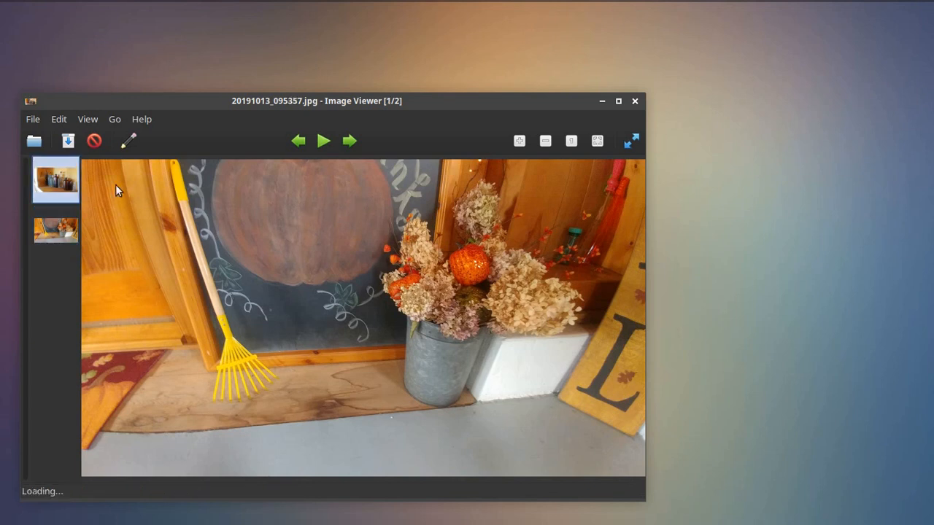
pyautogui.click(66, 235)
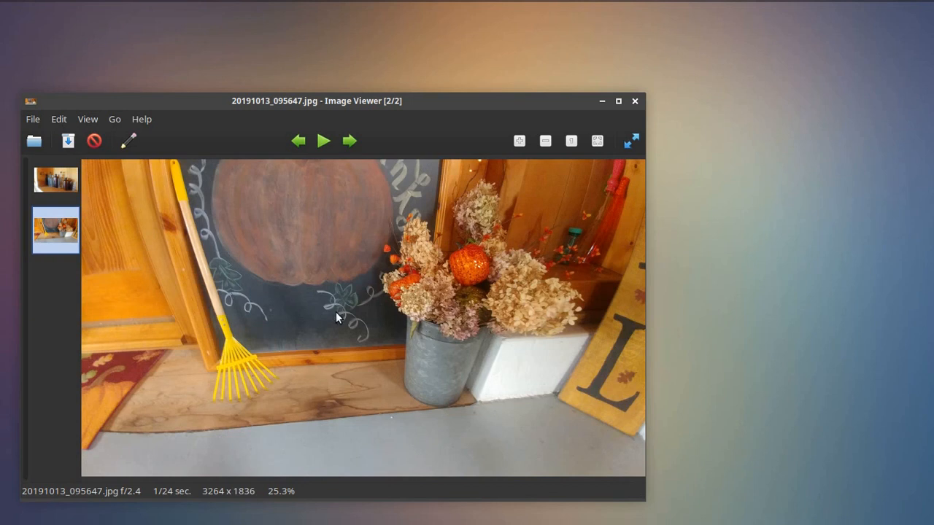
pyautogui.click(602, 102)
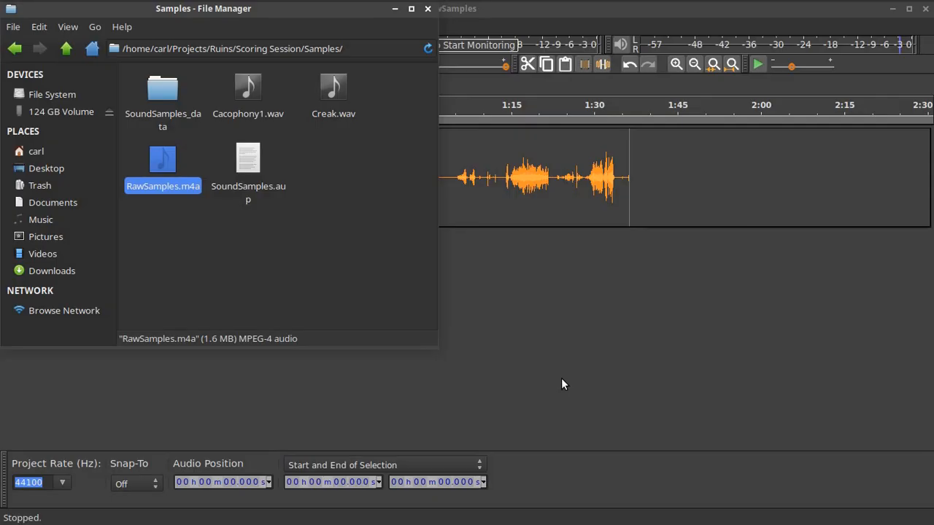
pyautogui.click(304, 114)
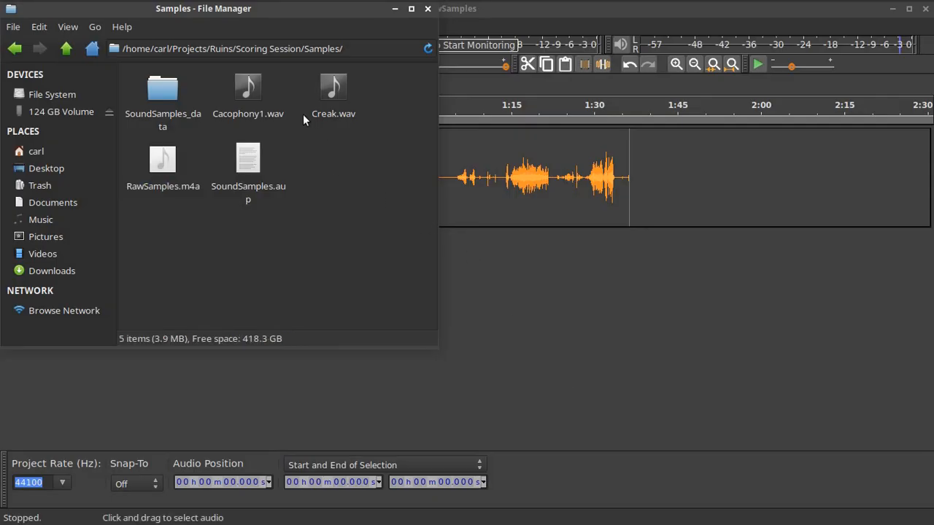
pyautogui.rightClick(250, 94)
pyautogui.moveTo(358, 121)
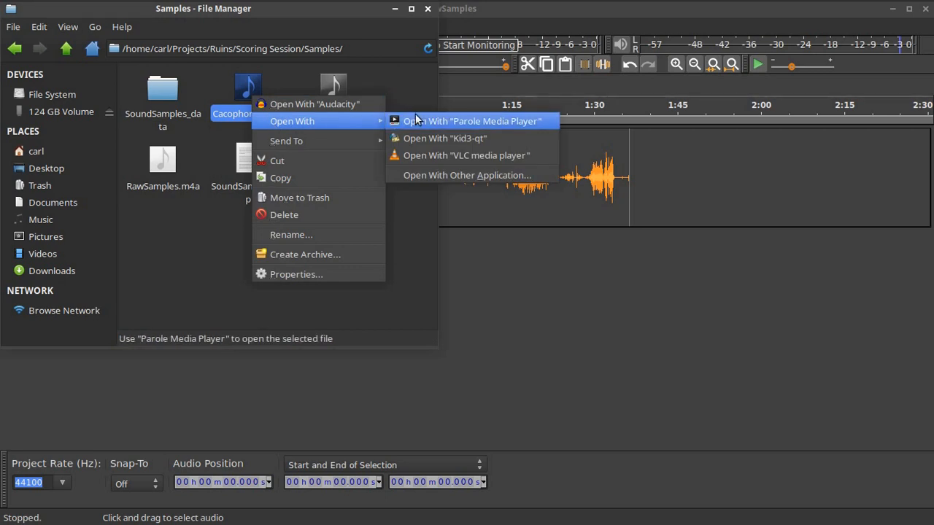
pyautogui.click(416, 120)
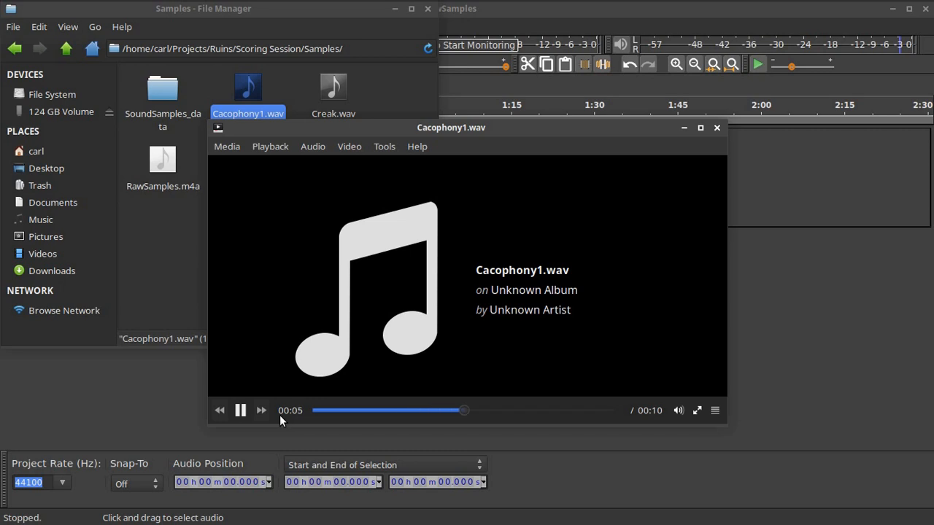
pyautogui.moveTo(544, 276)
pyautogui.click(717, 128)
pyautogui.rightClick(335, 92)
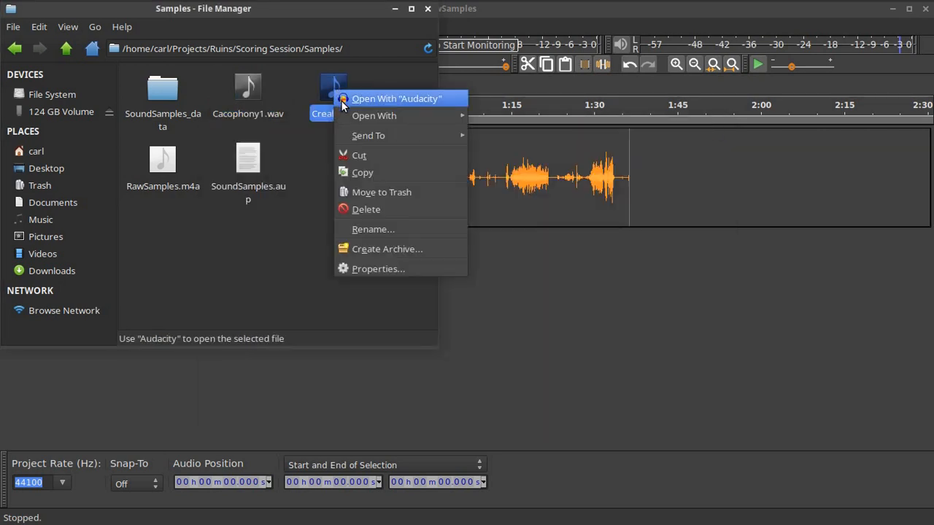
pyautogui.moveTo(361, 117)
pyautogui.click(481, 115)
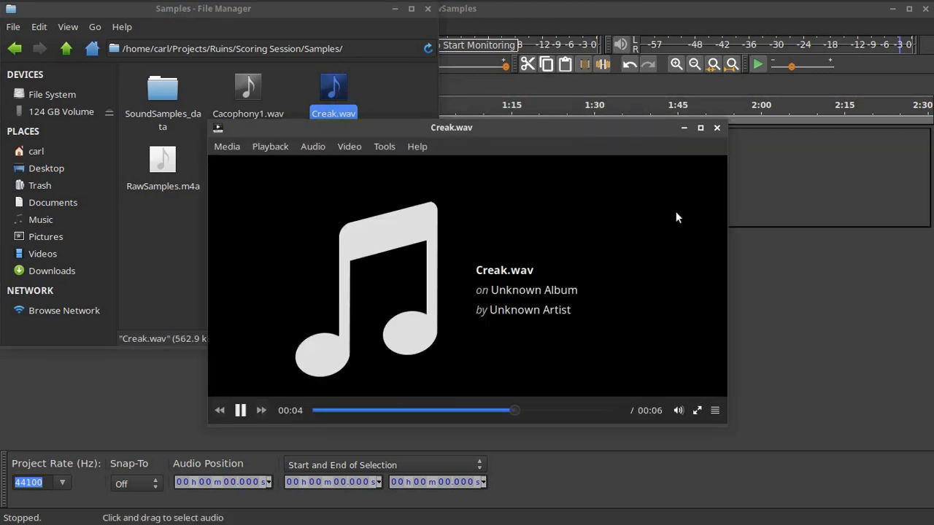
pyautogui.click(679, 409)
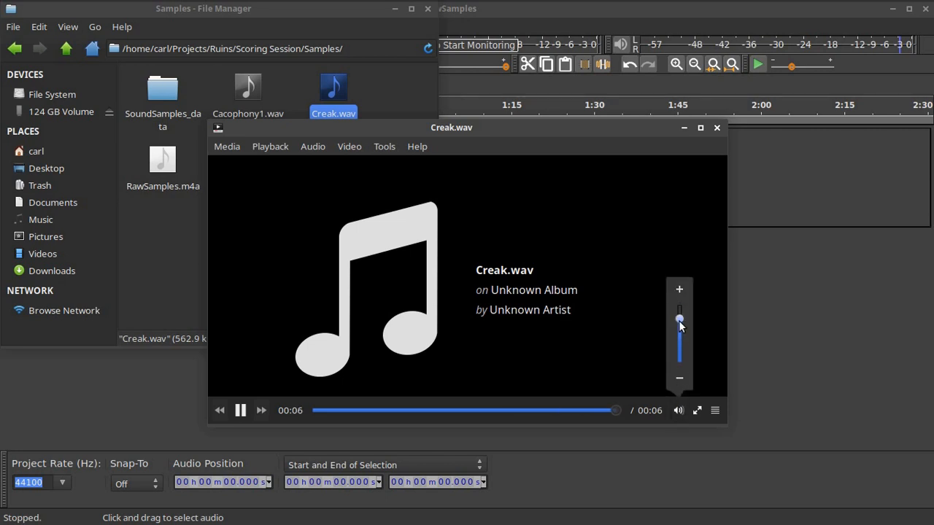
pyautogui.moveTo(679, 319); pyautogui.dragTo(678, 283)
pyautogui.click(243, 409)
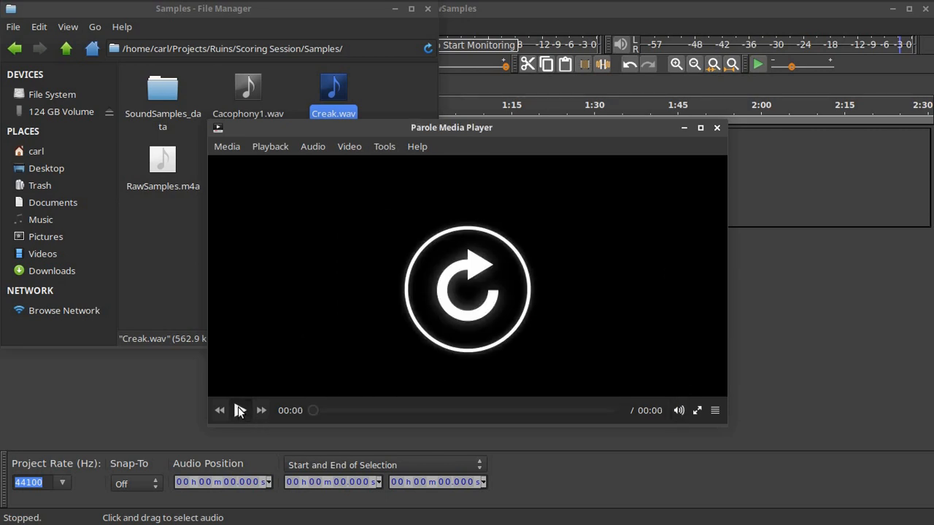
pyautogui.click(240, 411)
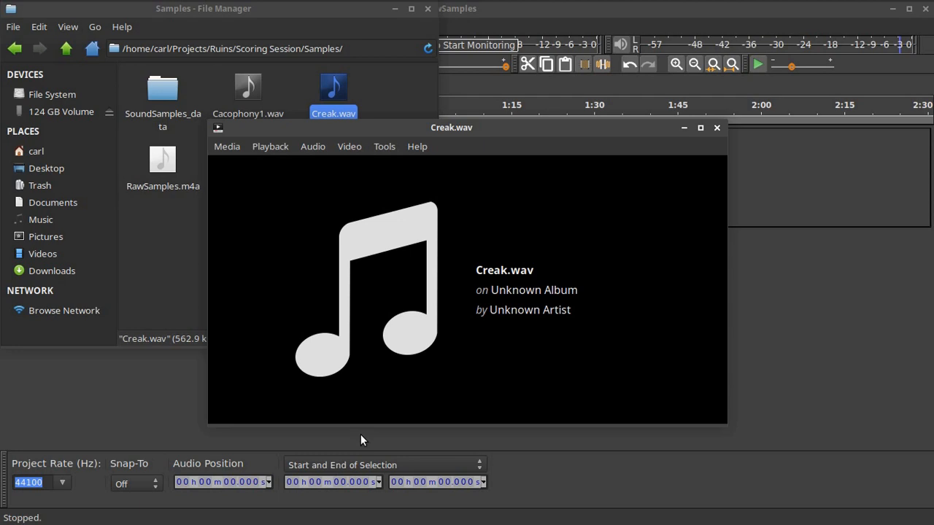
pyautogui.moveTo(377, 417)
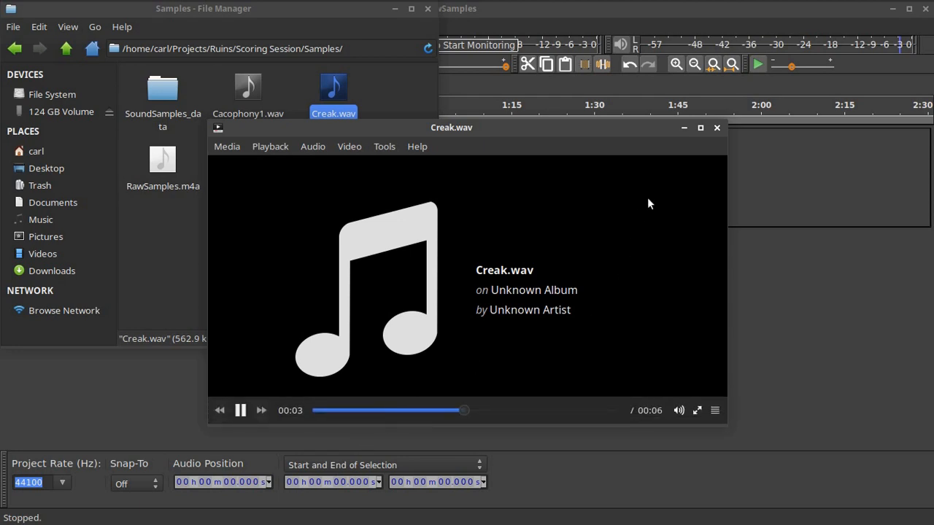
pyautogui.click(717, 127)
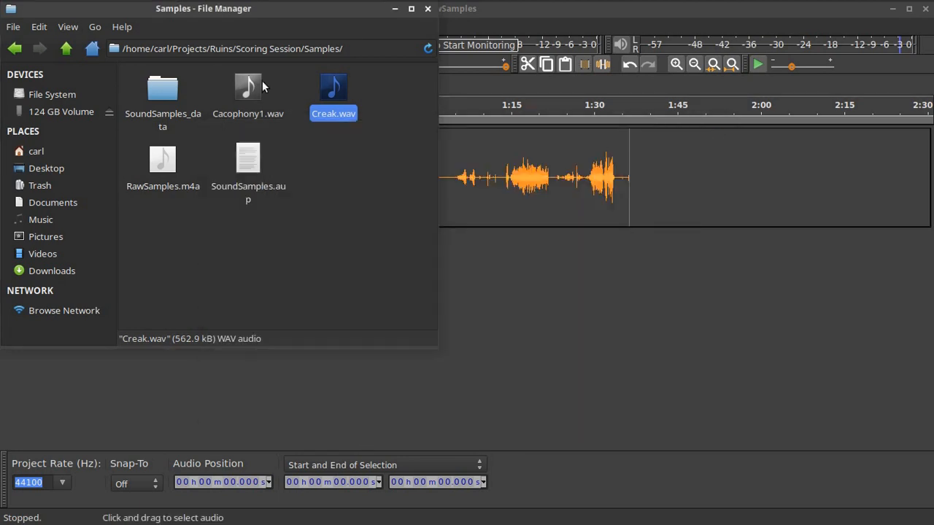
# Bring RawSamples forward and audition it at about 5, 13, 16, 21, 47 s and 1:05, then stop
pyautogui.click(482, 28)
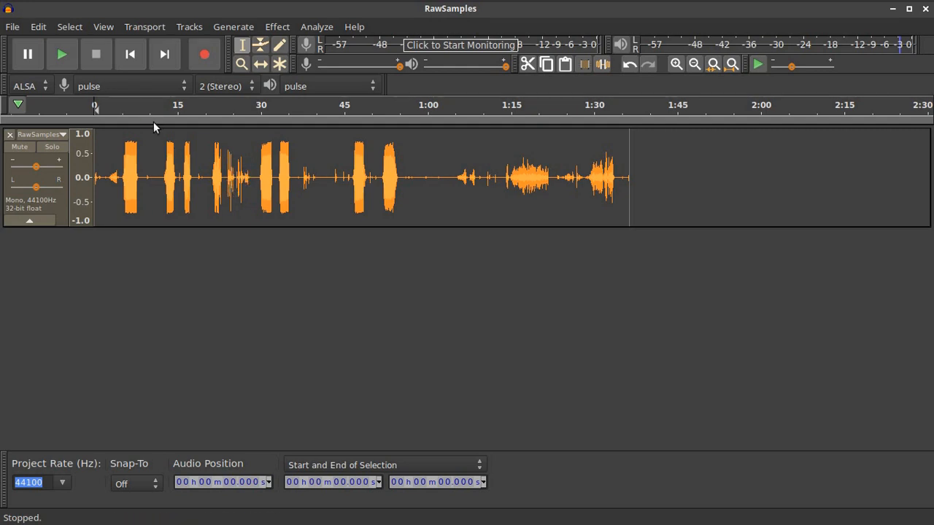
pyautogui.click(124, 110)
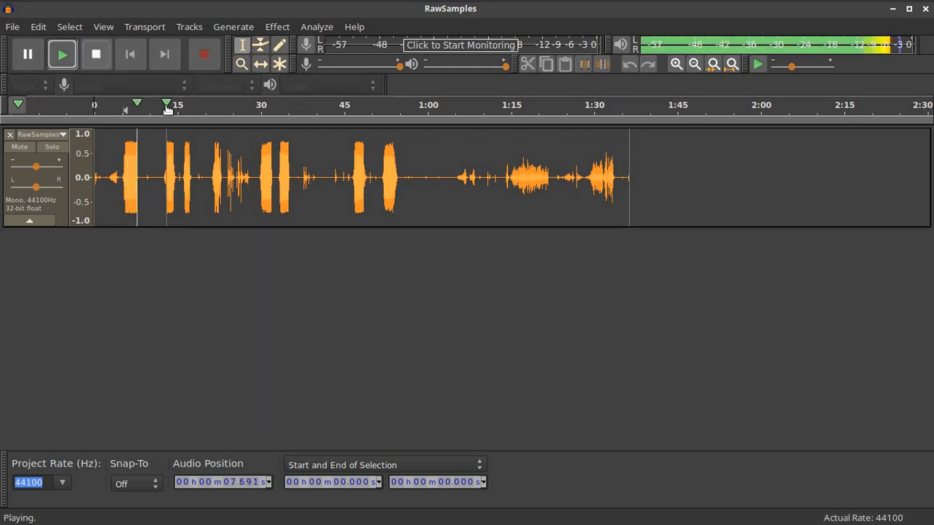
pyautogui.click(168, 108)
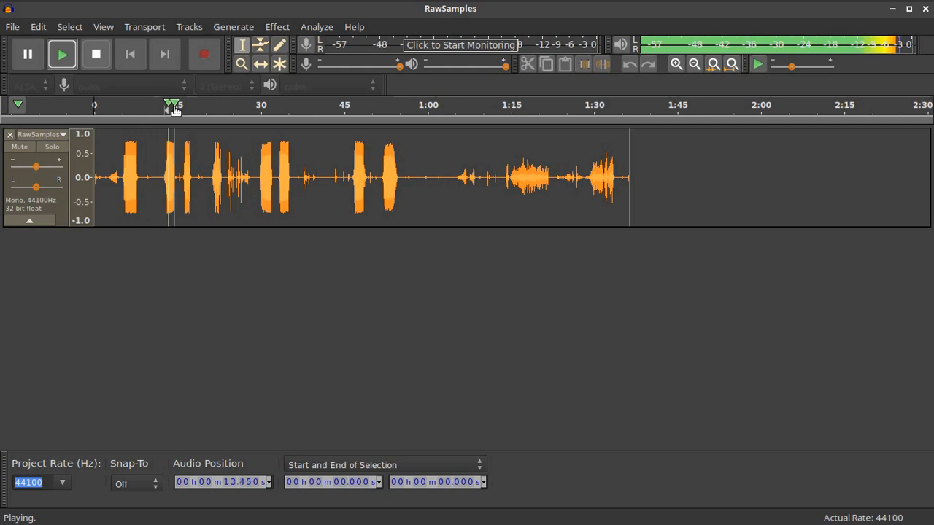
pyautogui.click(183, 107)
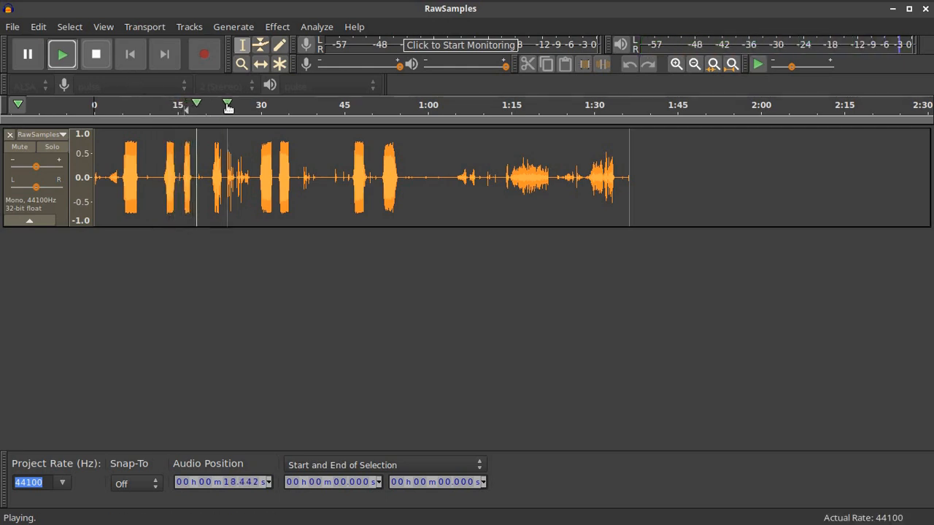
pyautogui.click(211, 107)
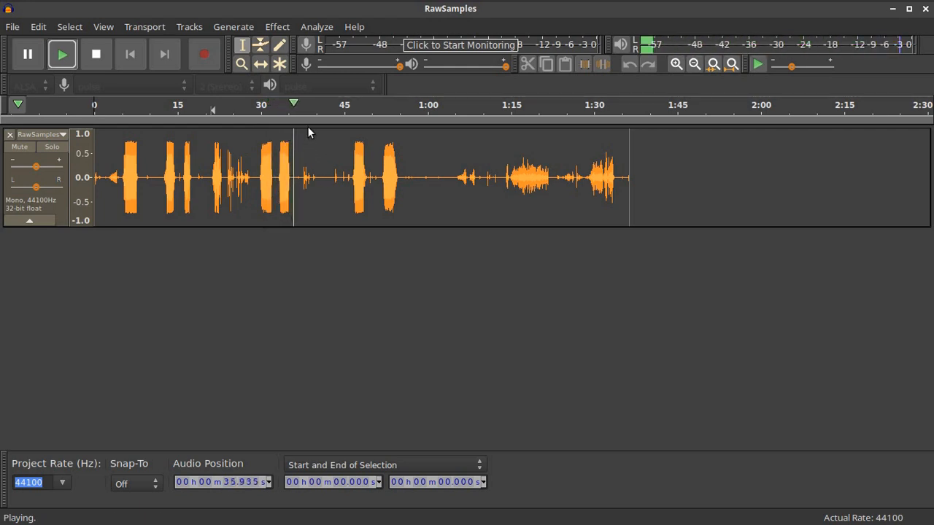
pyautogui.click(350, 105)
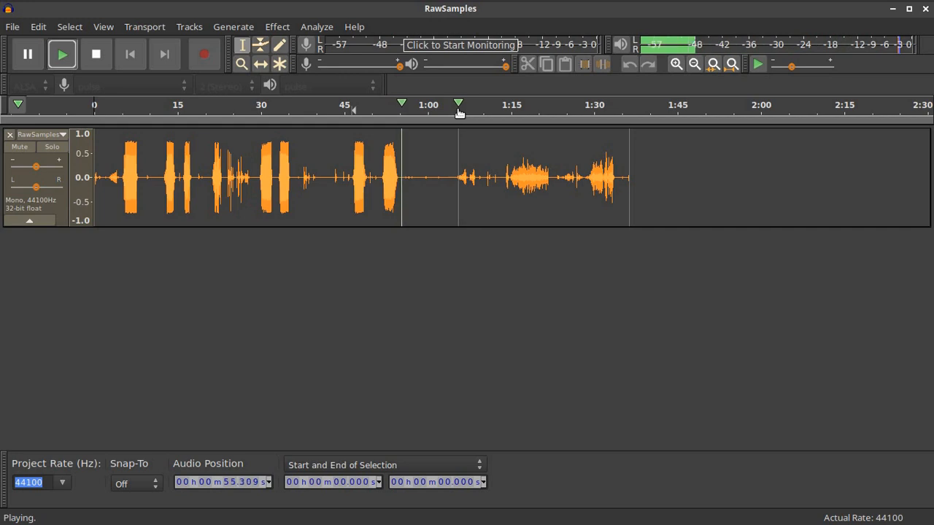
pyautogui.click(459, 109)
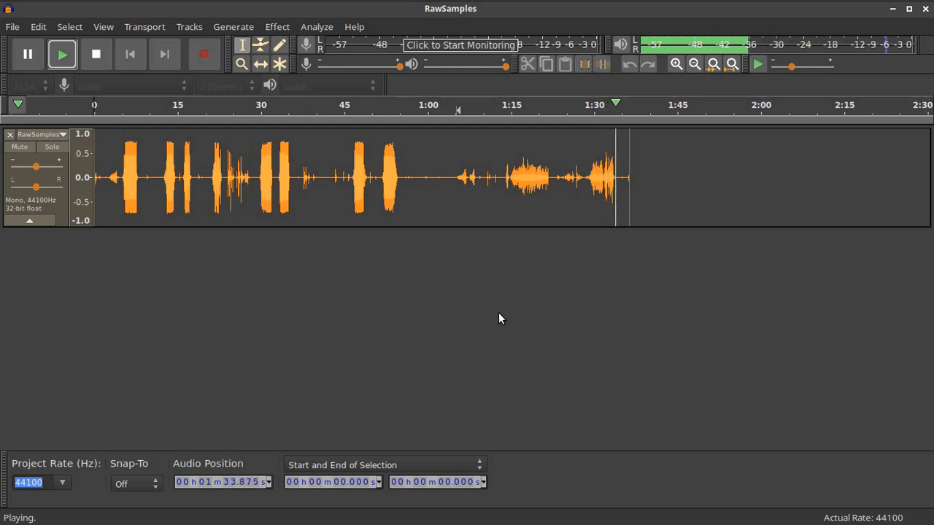
pyautogui.click(95, 55)
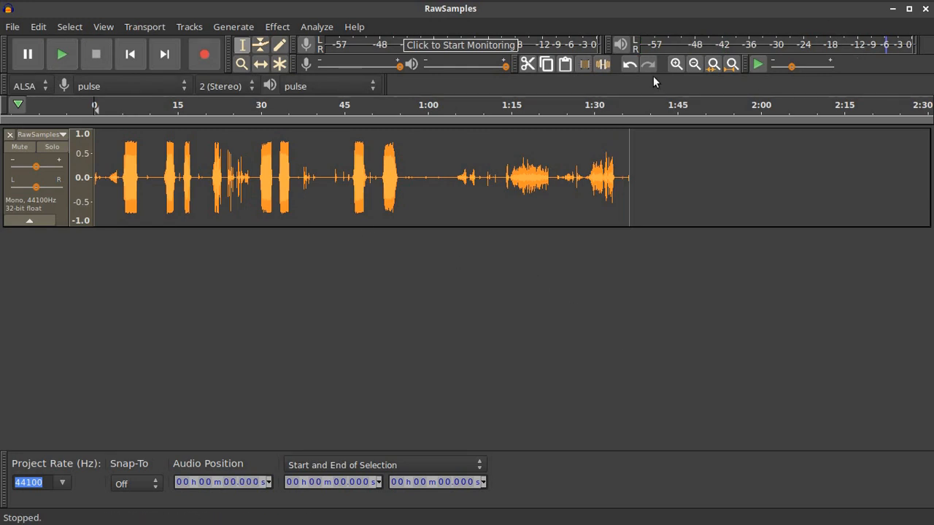
# Zoom in on the waveform and delete the opening audio up to about 5 s
pyautogui.click(674, 64)
pyautogui.click(675, 65)
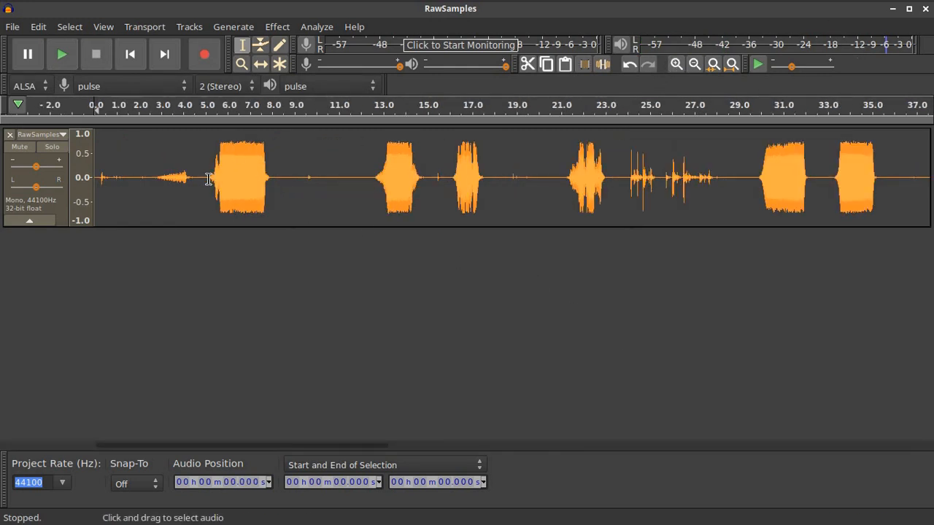
pyautogui.moveTo(208, 179); pyautogui.dragTo(0, 183)
pyautogui.press('Delete')
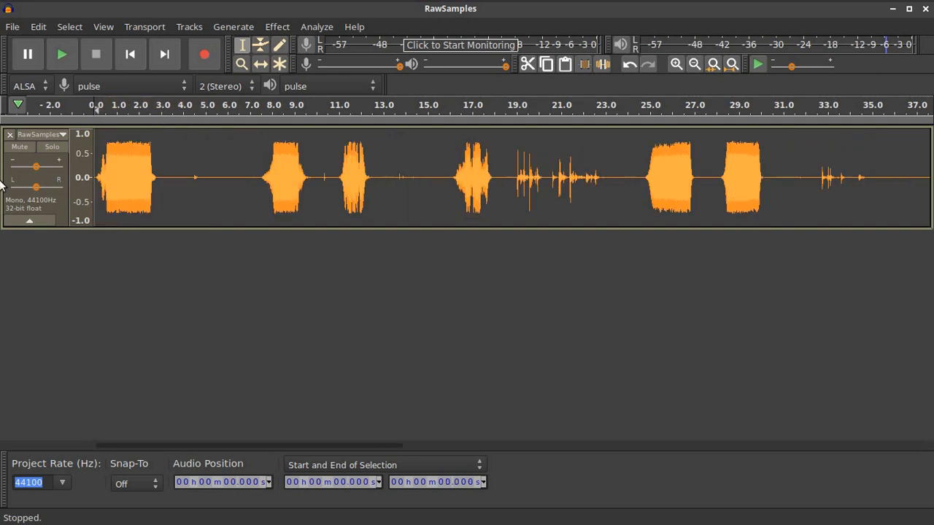
# Split the track at 2.891 s and, after auditioning, at 7.413 s
pyautogui.click(157, 170)
pyautogui.click(38, 26)
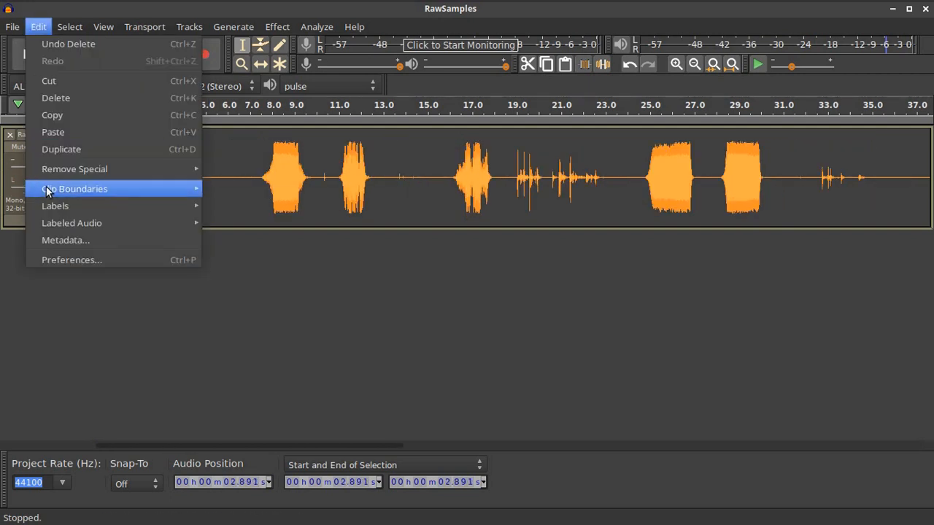
pyautogui.moveTo(47, 190)
pyautogui.click(233, 187)
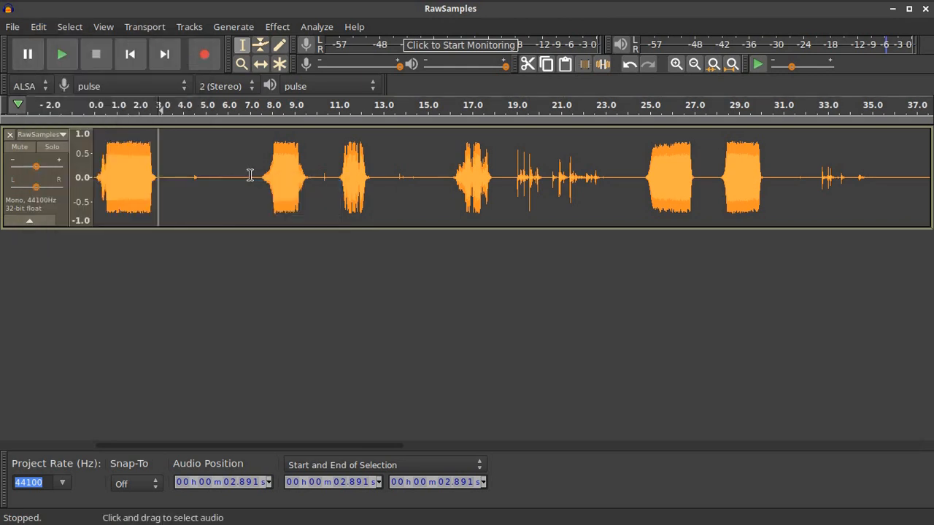
pyautogui.click(264, 104)
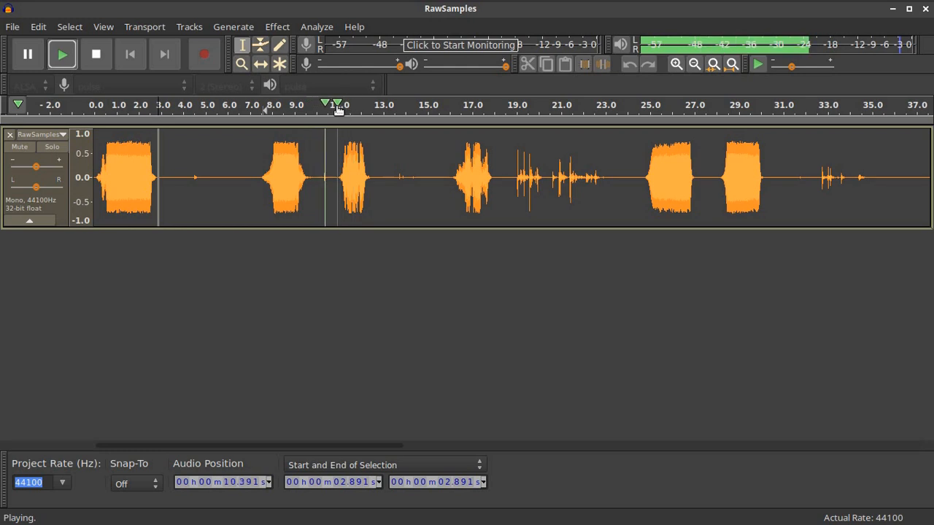
pyautogui.click(94, 57)
pyautogui.click(258, 181)
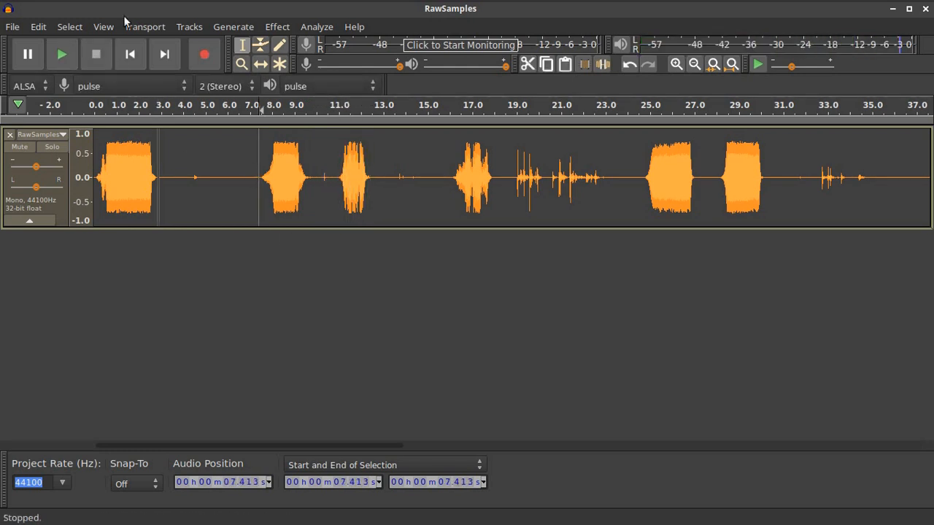
pyautogui.click(38, 26)
pyautogui.moveTo(68, 189)
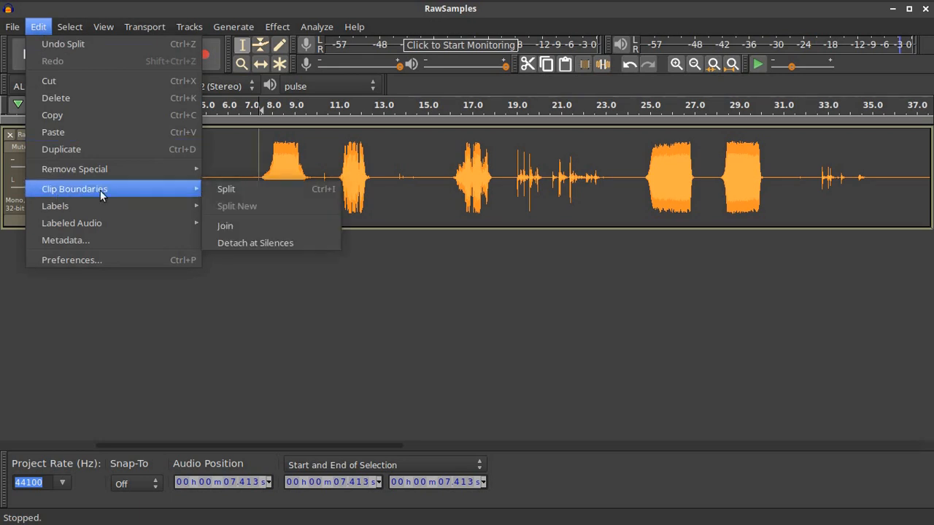
pyautogui.click(226, 191)
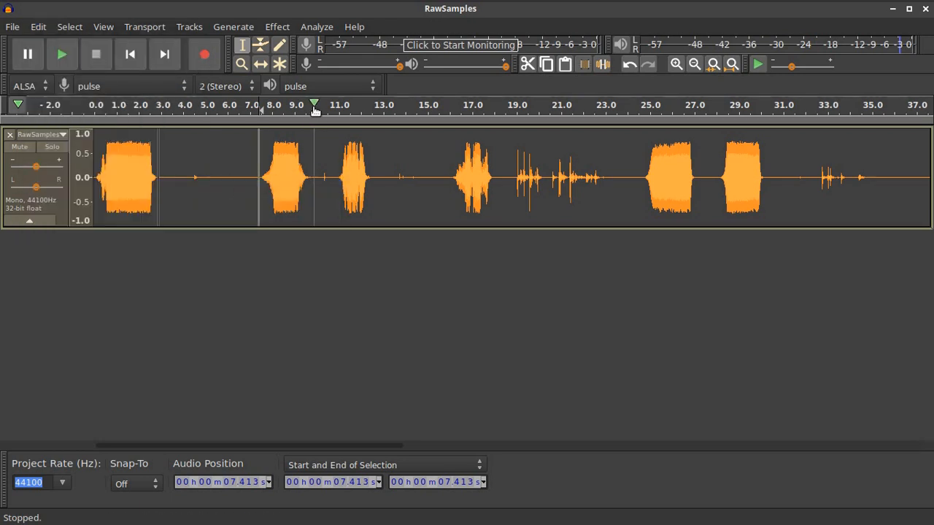
# Split the track at 9.782 s and place the edit point near 5.3 s
pyautogui.click(312, 130)
pyautogui.click(33, 29)
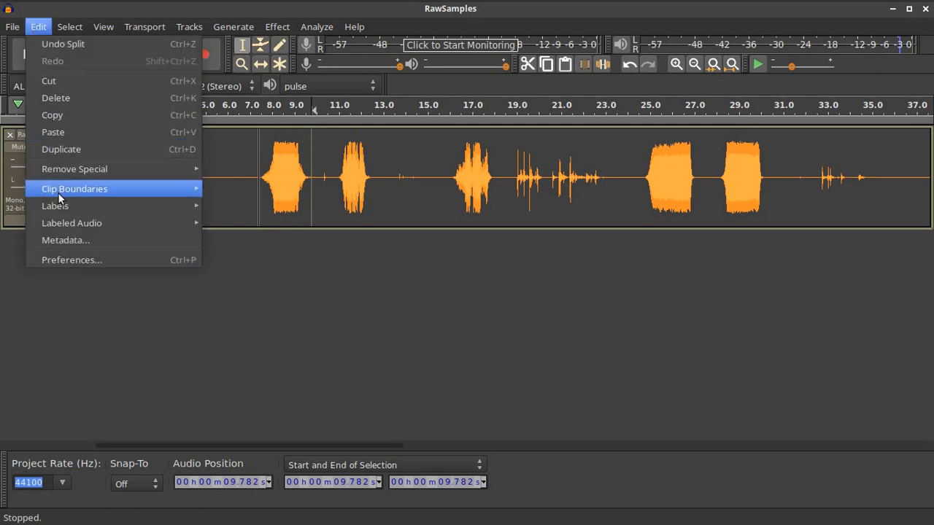
pyautogui.moveTo(57, 189)
pyautogui.click(302, 188)
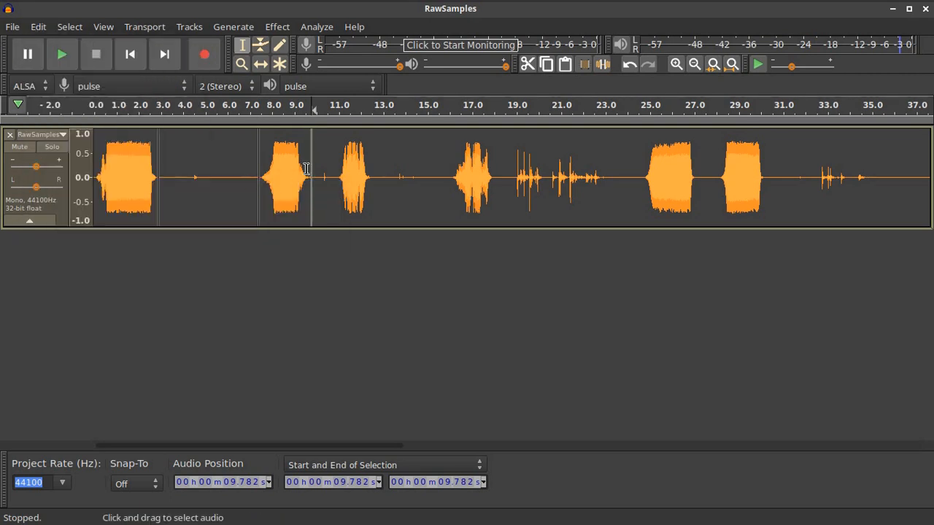
pyautogui.click(211, 178)
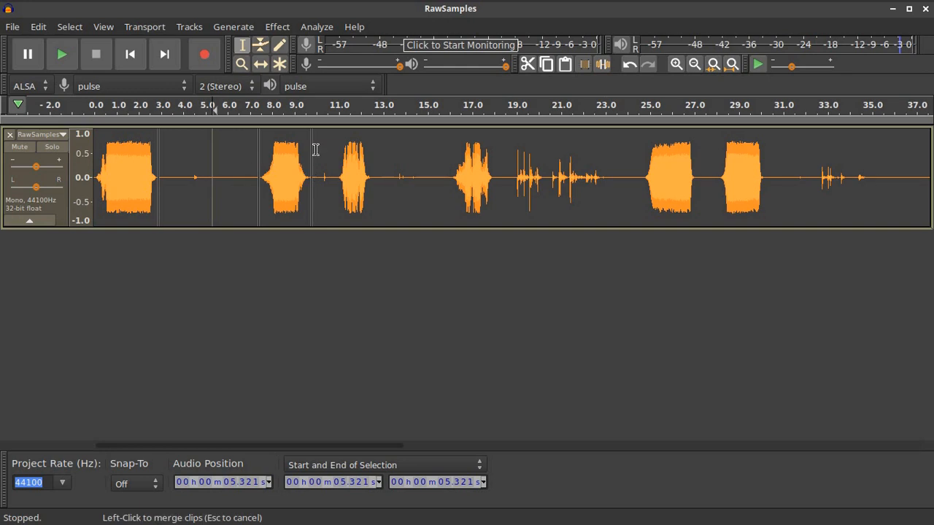
# Shift two clips later, then delete the silent clip from 2.891 to 7.413 s
pyautogui.click(261, 65)
pyautogui.moveTo(356, 138); pyautogui.dragTo(396, 138)
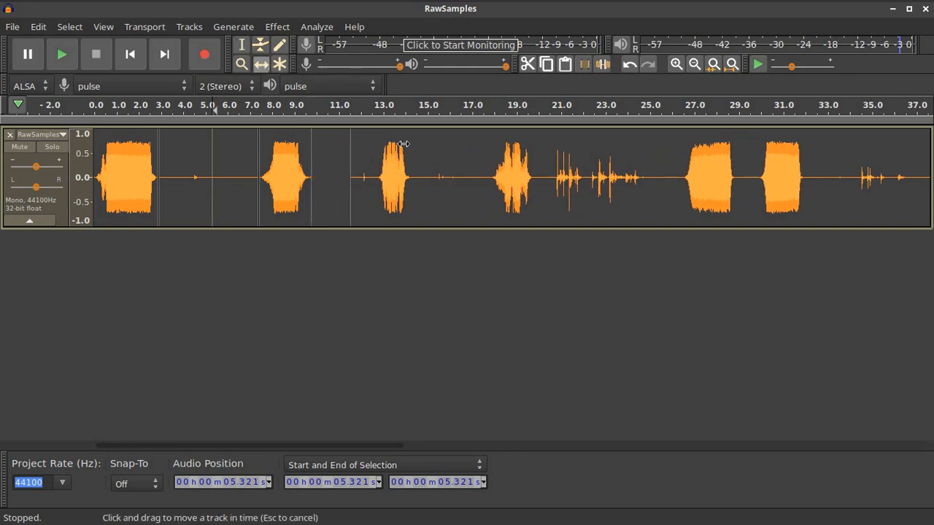
pyautogui.moveTo(271, 147); pyautogui.dragTo(290, 149)
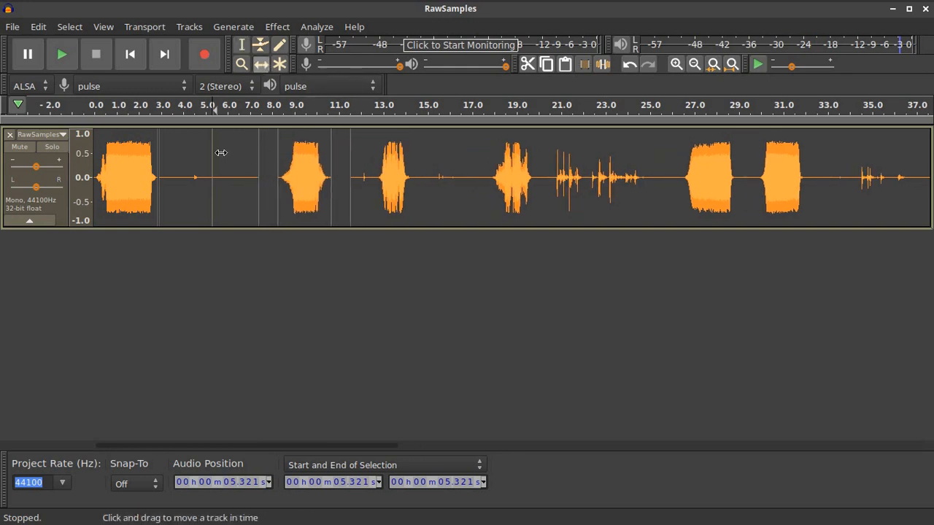
pyautogui.click(241, 45)
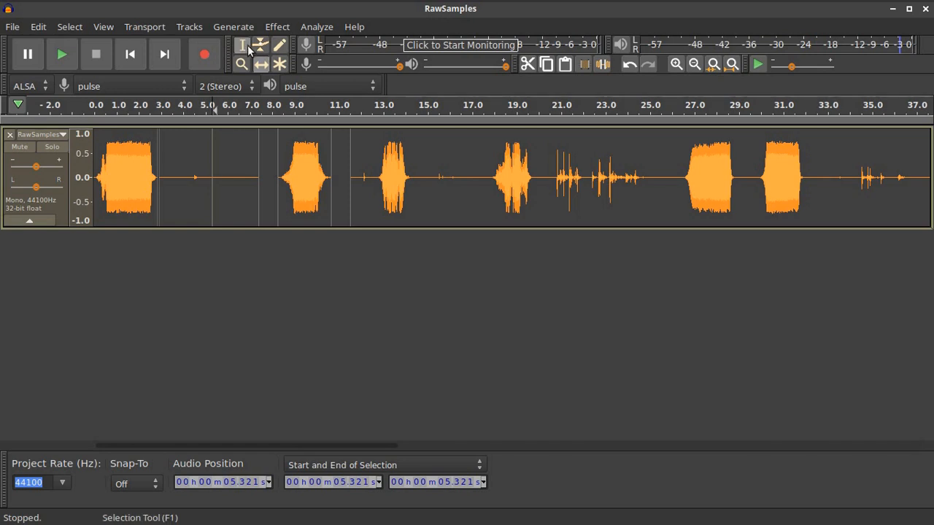
pyautogui.doubleClick(217, 151)
pyautogui.press('Delete')
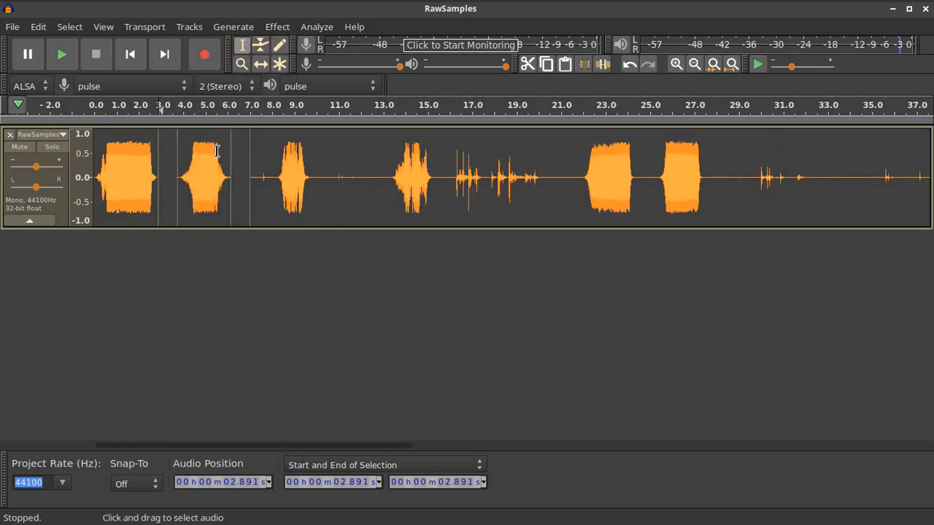
# Audition the track at several points, then delete the audio from 7.044 to 13.257 s
pyautogui.click(279, 117)
pyautogui.click(96, 54)
pyautogui.click(391, 117)
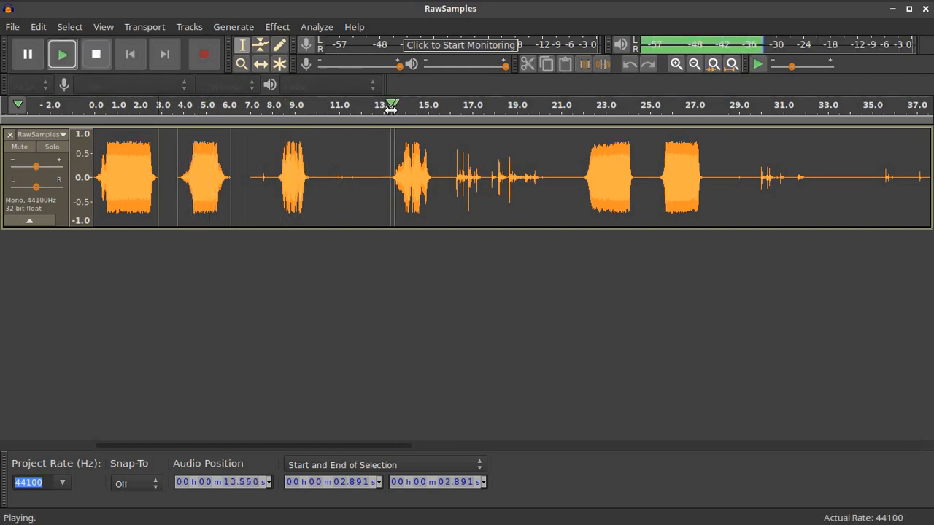
pyautogui.click(93, 55)
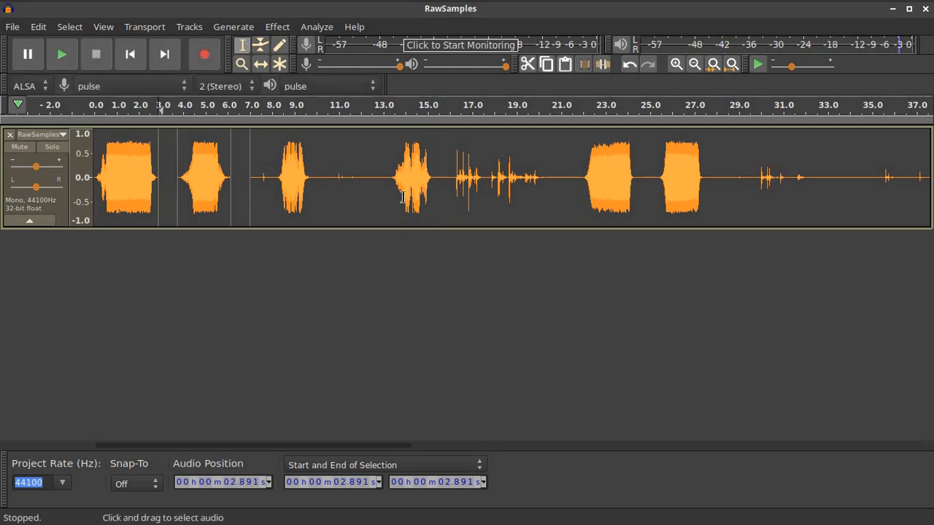
pyautogui.click(208, 110)
pyautogui.click(94, 55)
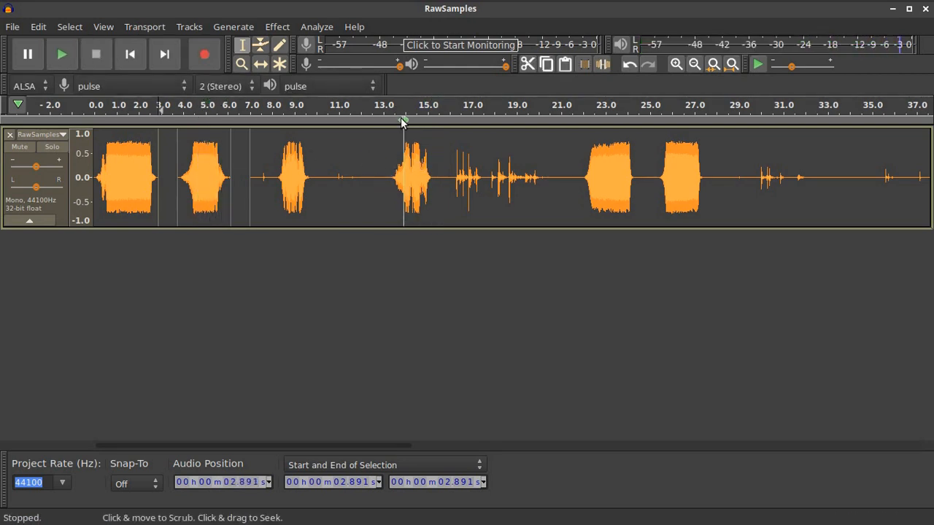
pyautogui.click(286, 111)
pyautogui.click(408, 113)
pyautogui.click(459, 110)
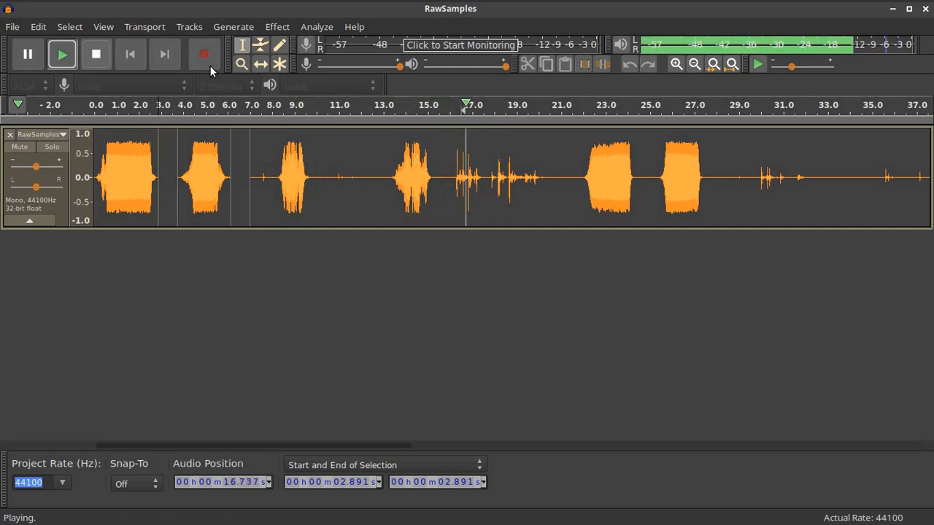
pyautogui.press('space')
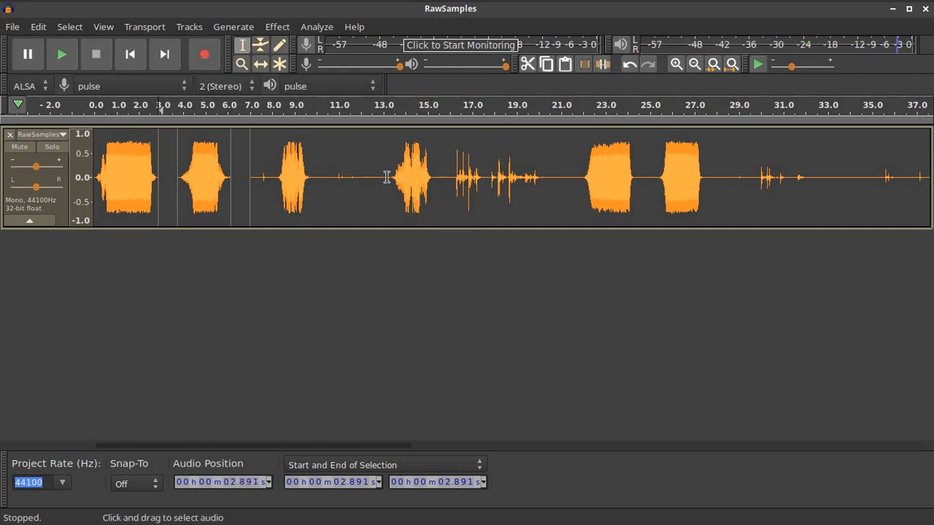
pyautogui.moveTo(388, 176); pyautogui.dragTo(253, 169)
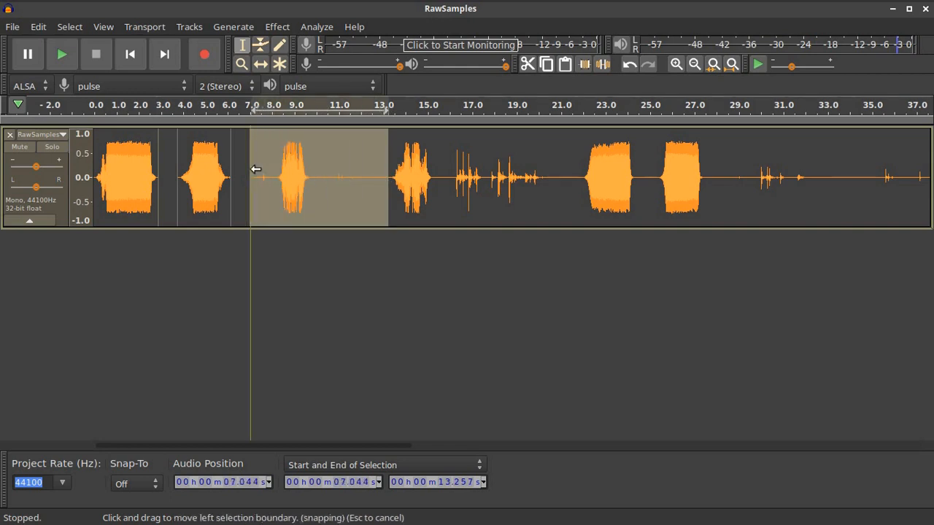
pyautogui.press('Delete')
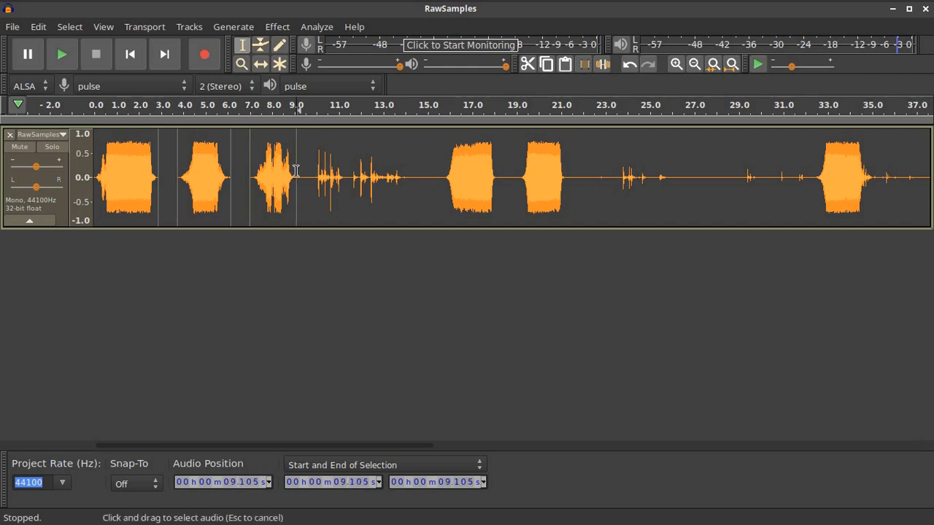
# Split at 9.105 s, nudge the next clip later, and delete the 9.443–10.858 s gap
pyautogui.click(295, 171)
pyautogui.click(40, 27)
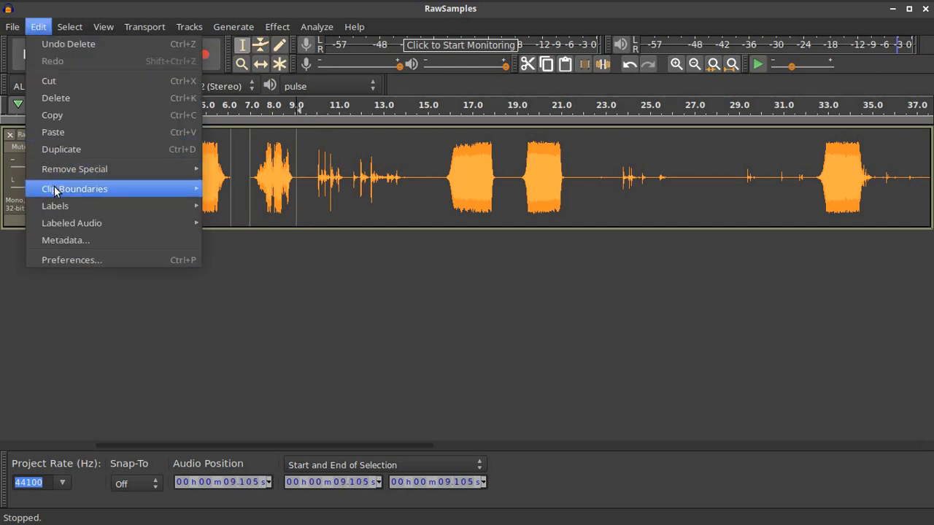
pyautogui.click(223, 187)
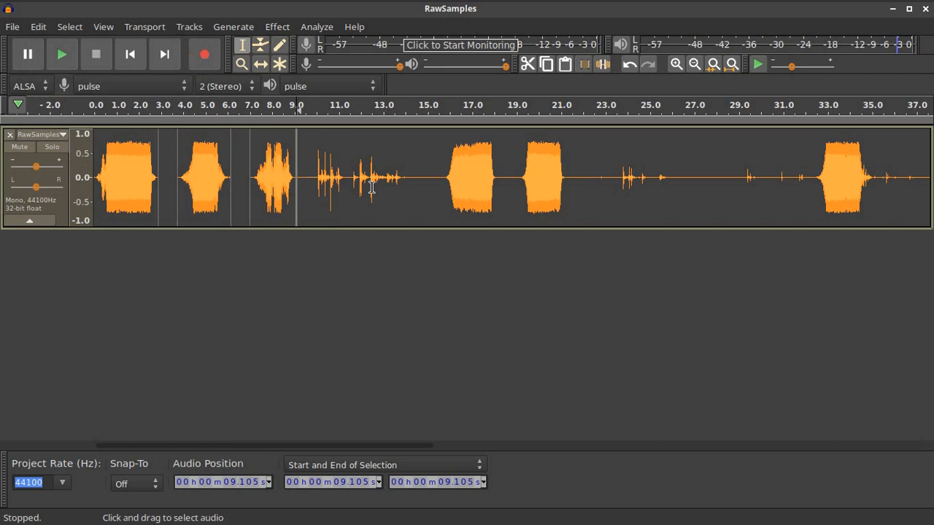
pyautogui.click(261, 63)
pyautogui.moveTo(359, 210); pyautogui.dragTo(380, 210)
pyautogui.click(242, 44)
pyautogui.moveTo(334, 177); pyautogui.dragTo(308, 175)
pyautogui.press('Delete')
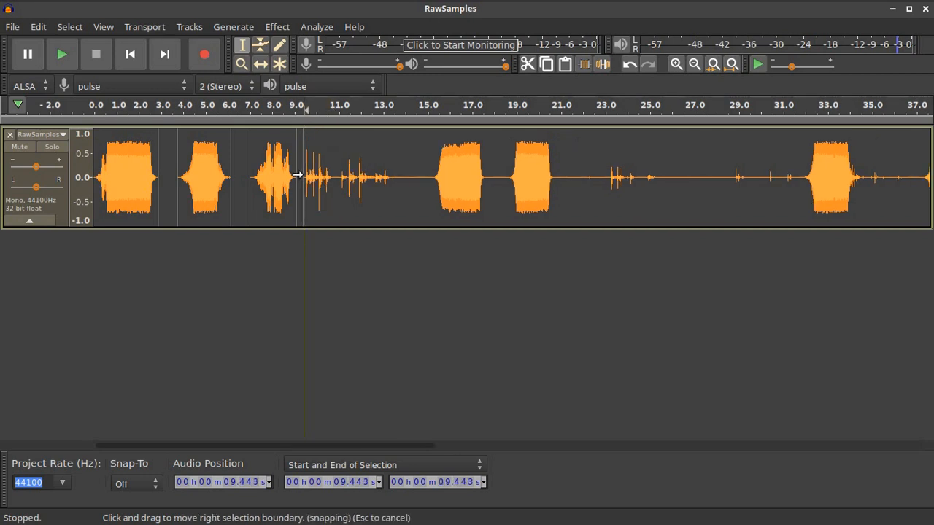
# Split at 13.627 s and delete the silence from 13.627 to 15.226 s
pyautogui.click(397, 172)
pyautogui.click(38, 27)
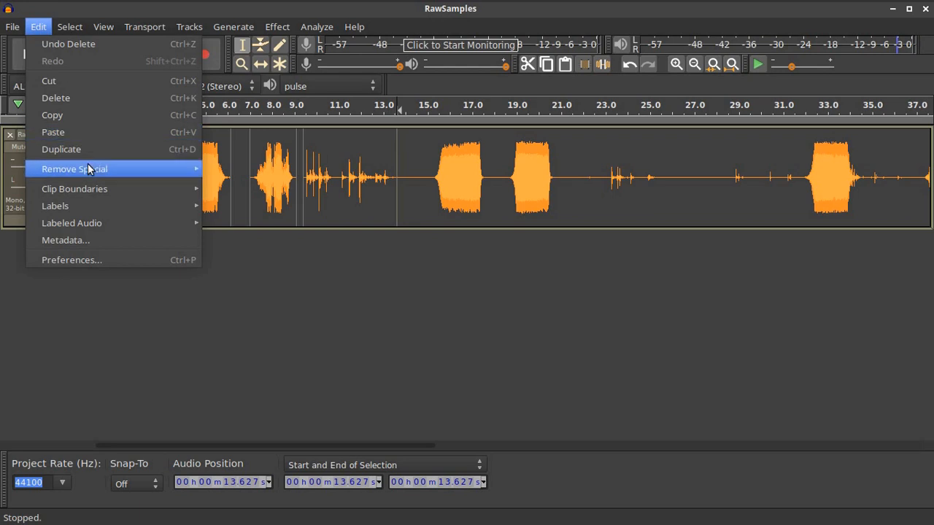
pyautogui.moveTo(161, 188)
pyautogui.click(219, 189)
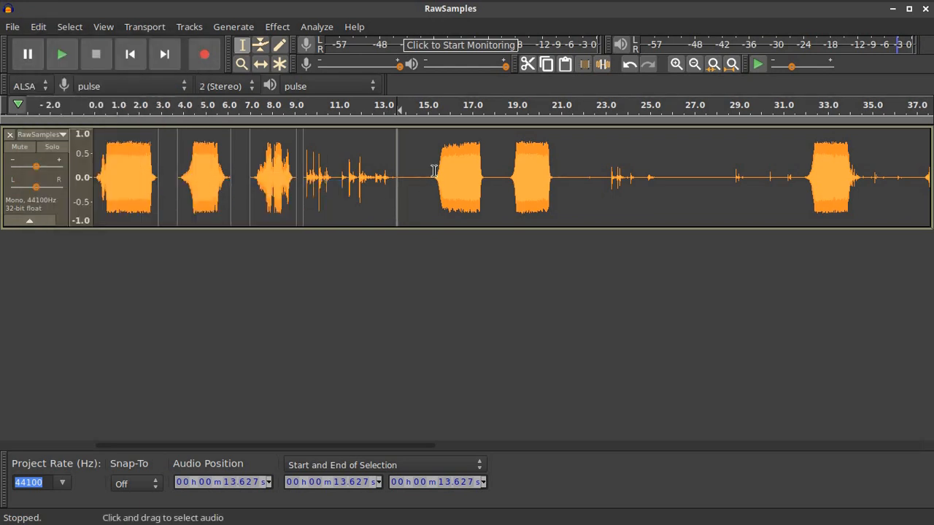
pyautogui.click(443, 105)
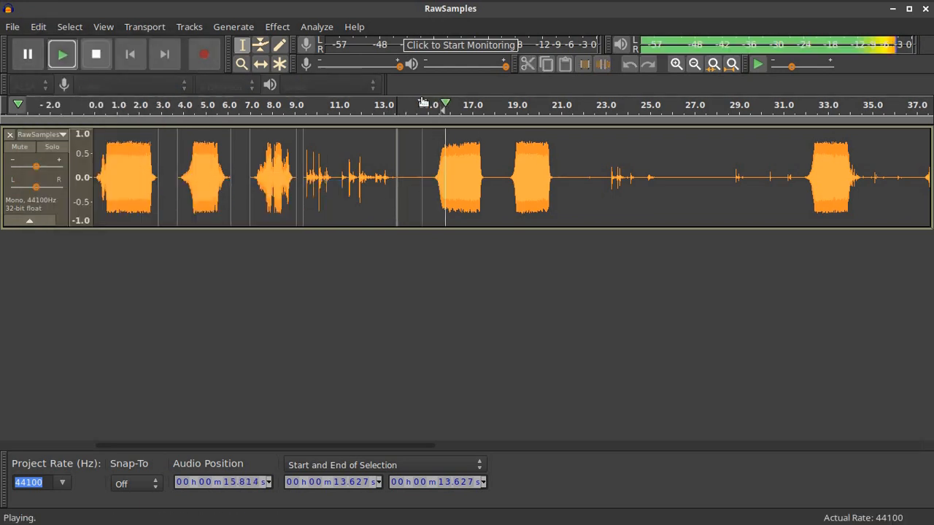
pyautogui.click(92, 55)
pyautogui.moveTo(432, 178); pyautogui.dragTo(397, 175)
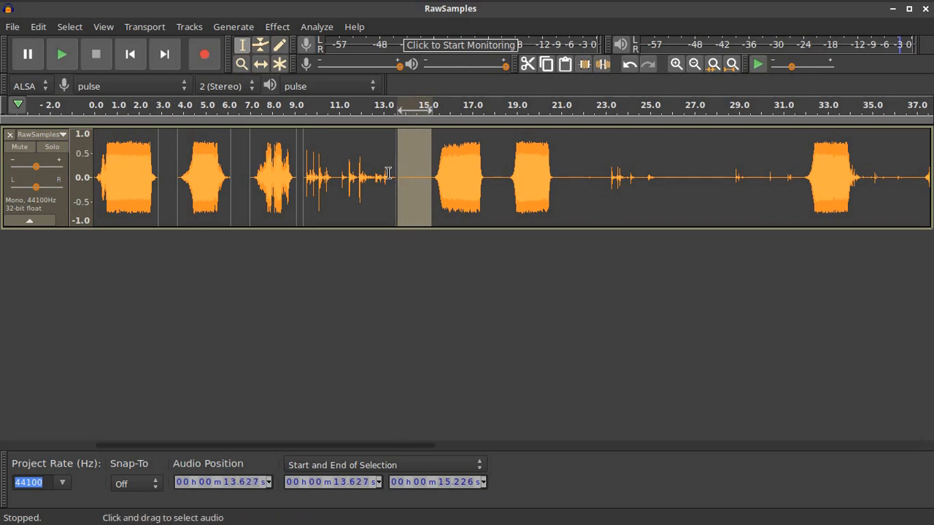
pyautogui.press('Delete')
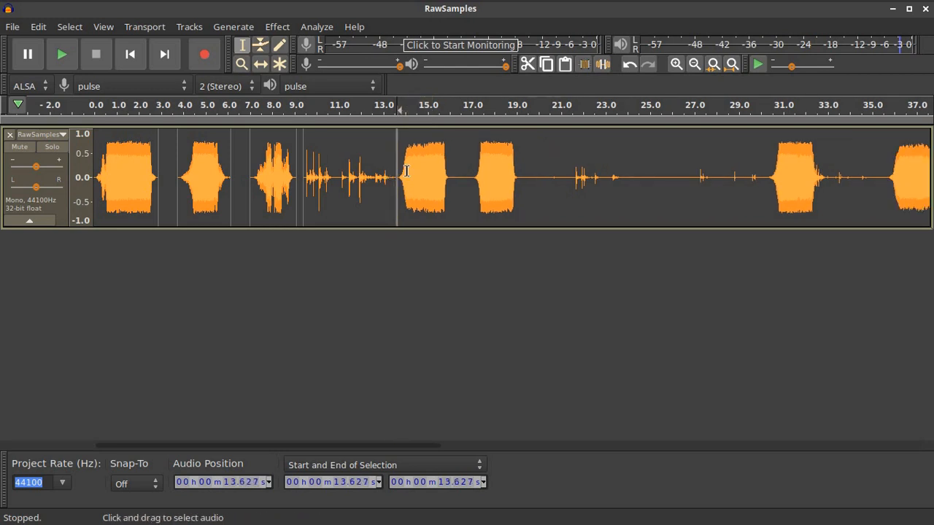
# Push the clip after 13.627 s later, opening a gap, and split the track at 16.949 s
pyautogui.click(259, 64)
pyautogui.moveTo(484, 175); pyautogui.dragTo(502, 175)
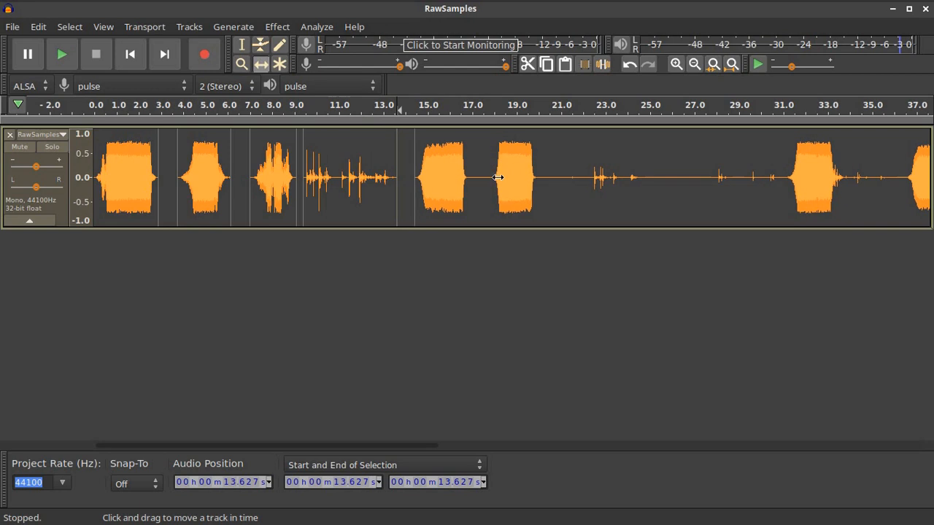
pyautogui.click(245, 40)
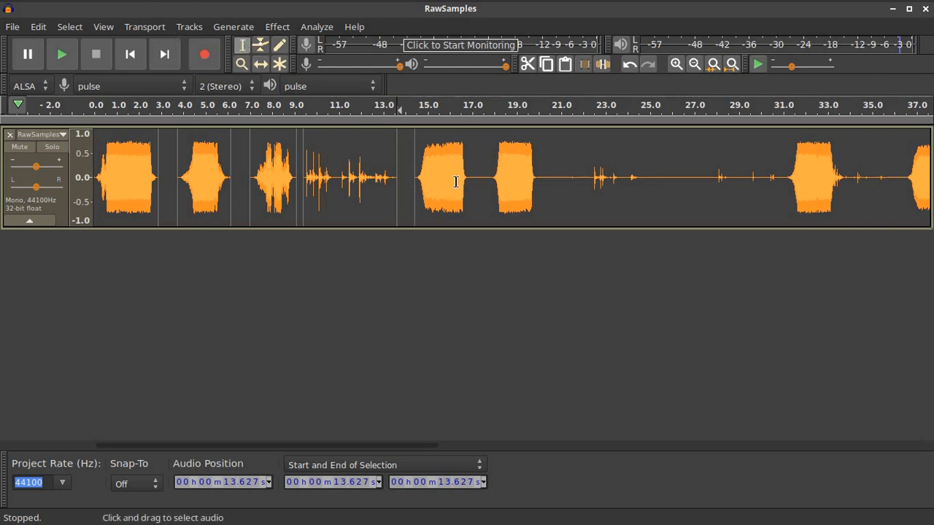
pyautogui.click(470, 180)
pyautogui.click(38, 26)
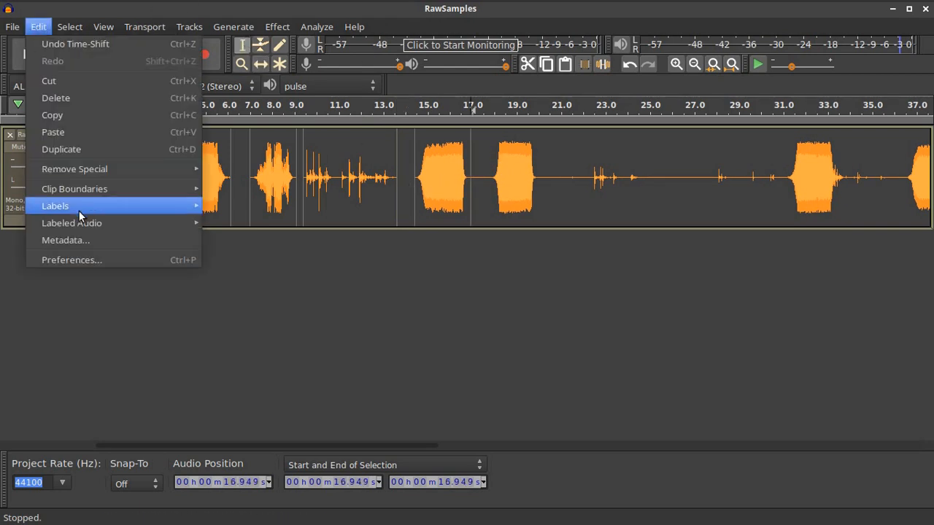
pyautogui.moveTo(142, 188)
pyautogui.click(227, 189)
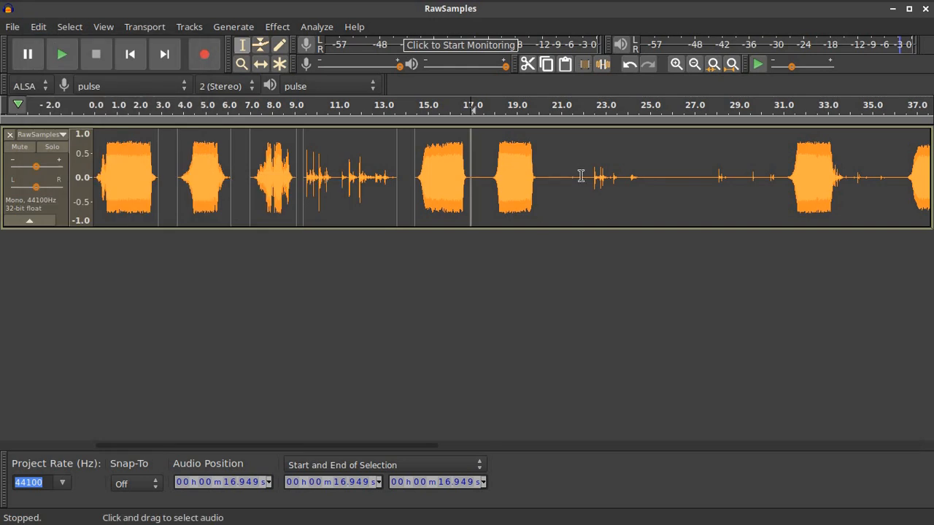
pyautogui.moveTo(255, 444); pyautogui.dragTo(361, 444)
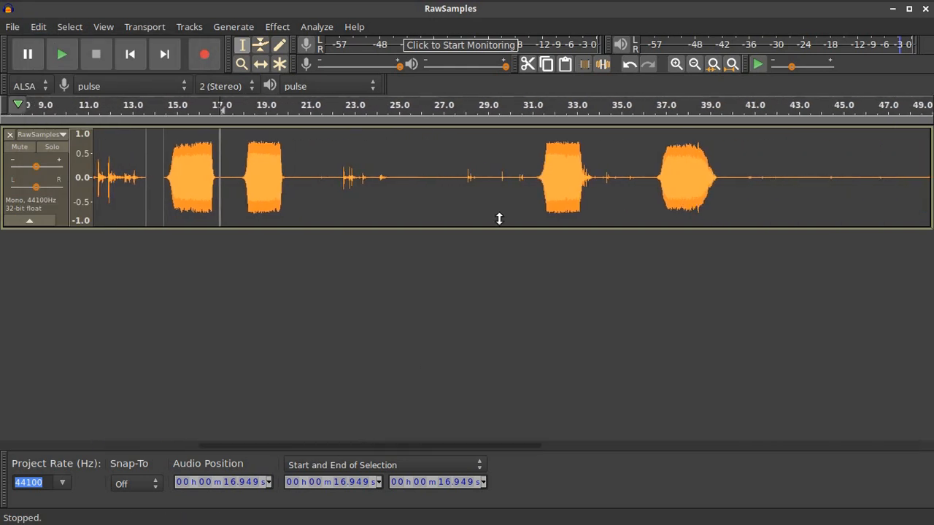
# Audition around 31.3 s and push the clip after 16.949 s later, leaving a gap
pyautogui.click(540, 113)
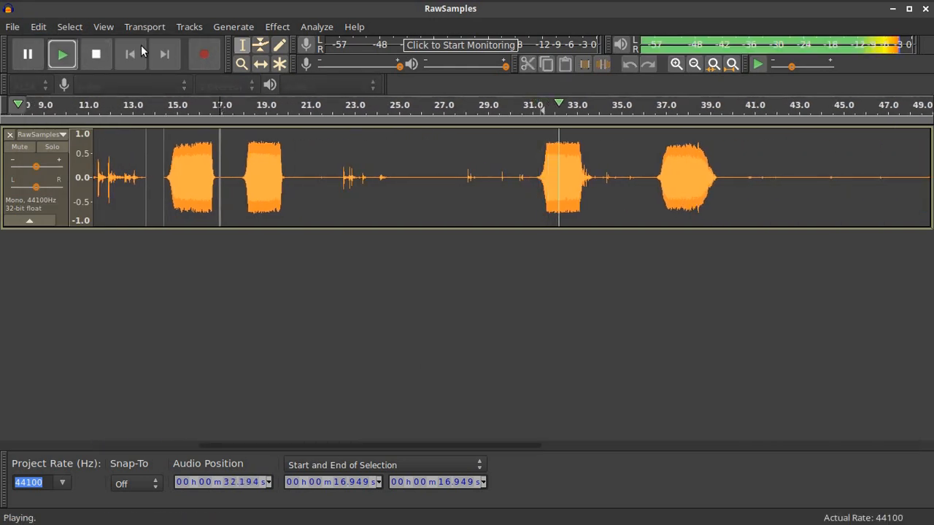
pyautogui.press('space')
pyautogui.click(262, 66)
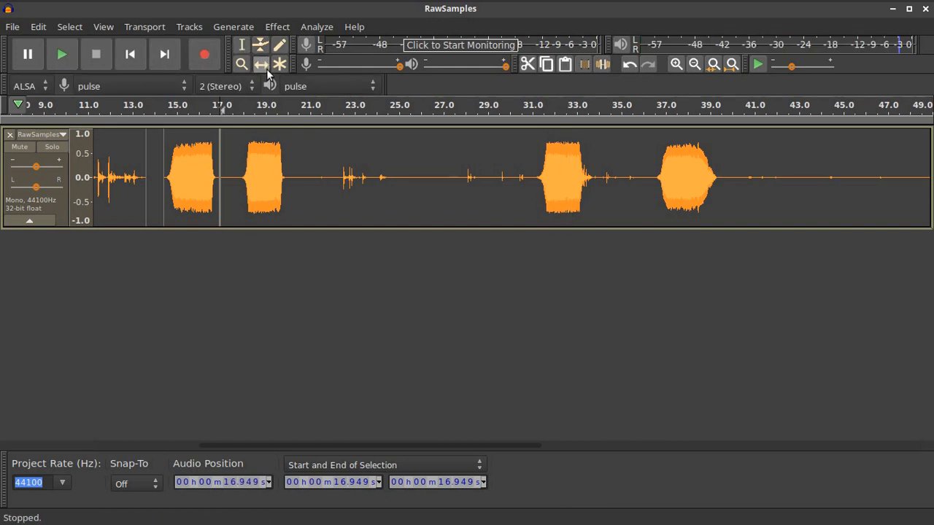
pyautogui.moveTo(348, 180); pyautogui.dragTo(375, 182)
pyautogui.click(242, 44)
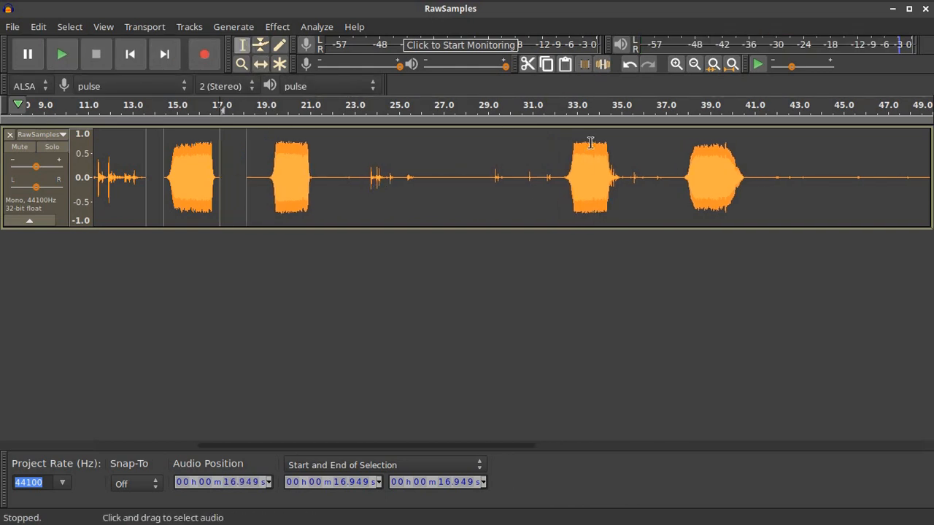
# Delete the audio from 17.933 to 37.711 s and audition the result around 18 s and 31 s
pyautogui.moveTo(680, 181); pyautogui.dragTo(245, 183)
pyautogui.press('Delete')
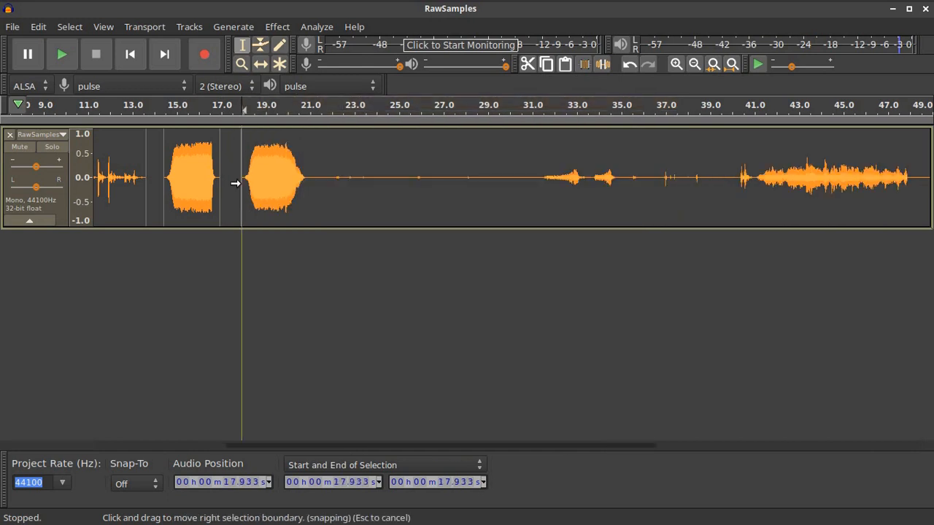
pyautogui.click(249, 105)
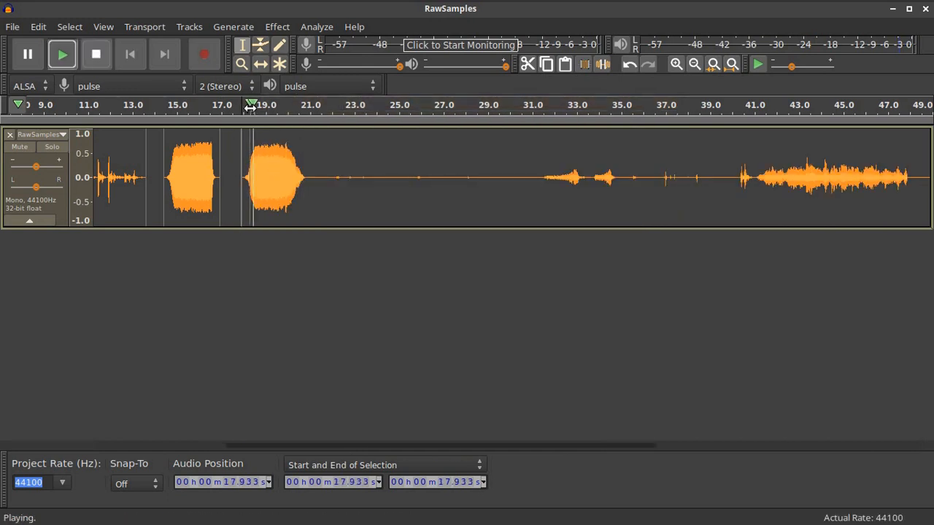
pyautogui.click(98, 55)
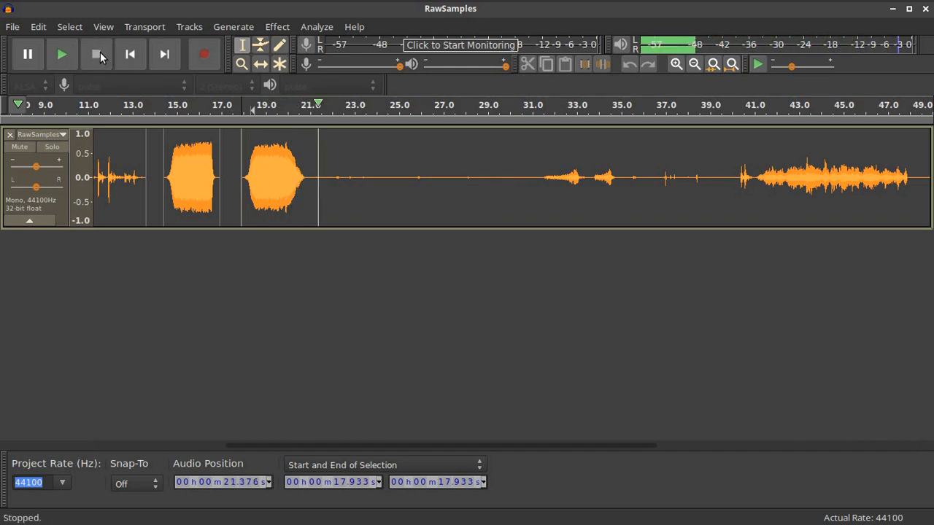
pyautogui.click(538, 110)
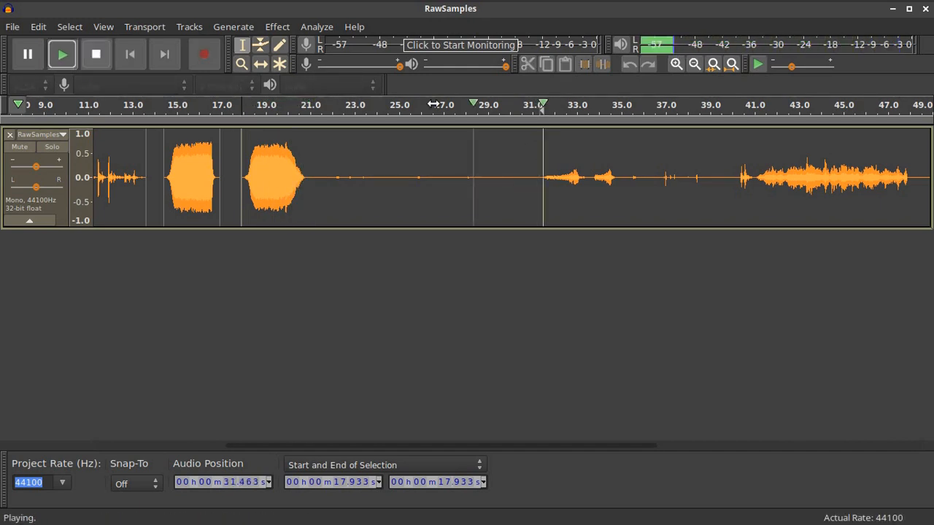
pyautogui.click(96, 54)
# Split the clip at about 33.6 s and at about 31.4 s
pyautogui.click(590, 188)
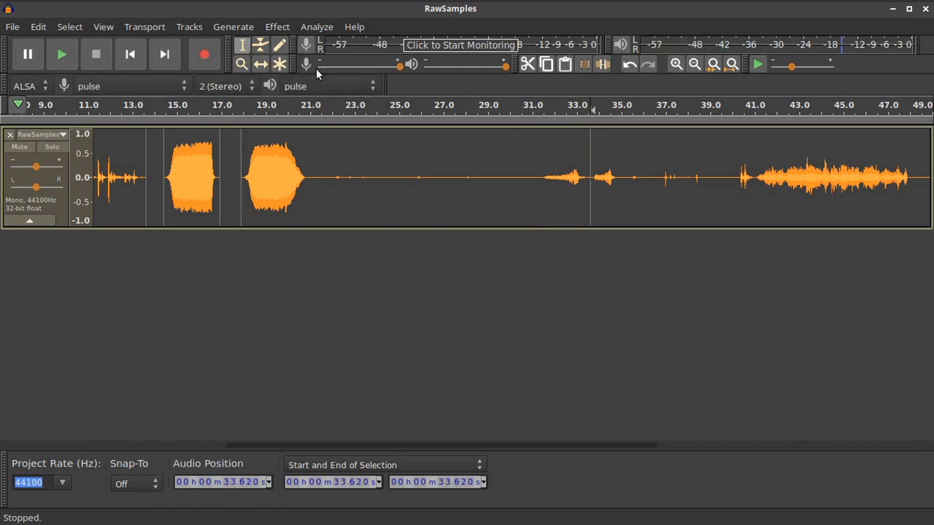
pyautogui.click(38, 27)
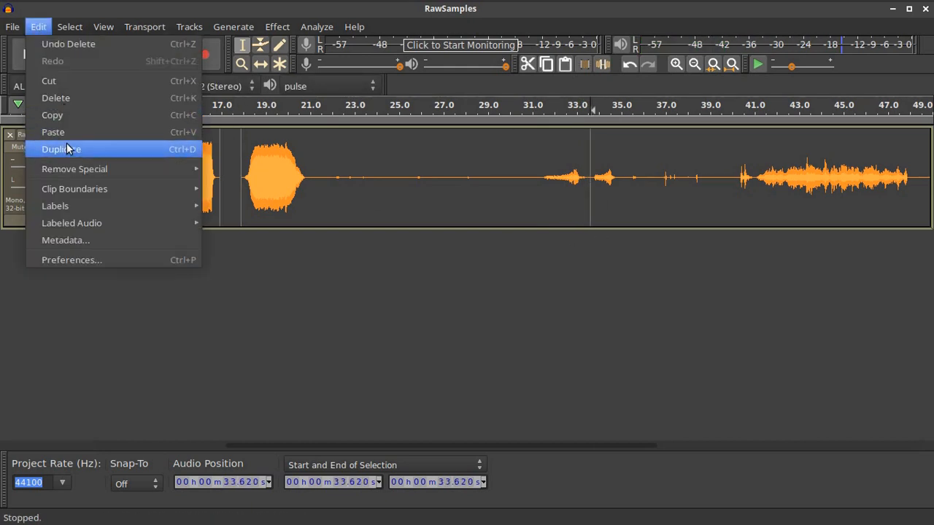
pyautogui.moveTo(73, 191)
pyautogui.click(249, 192)
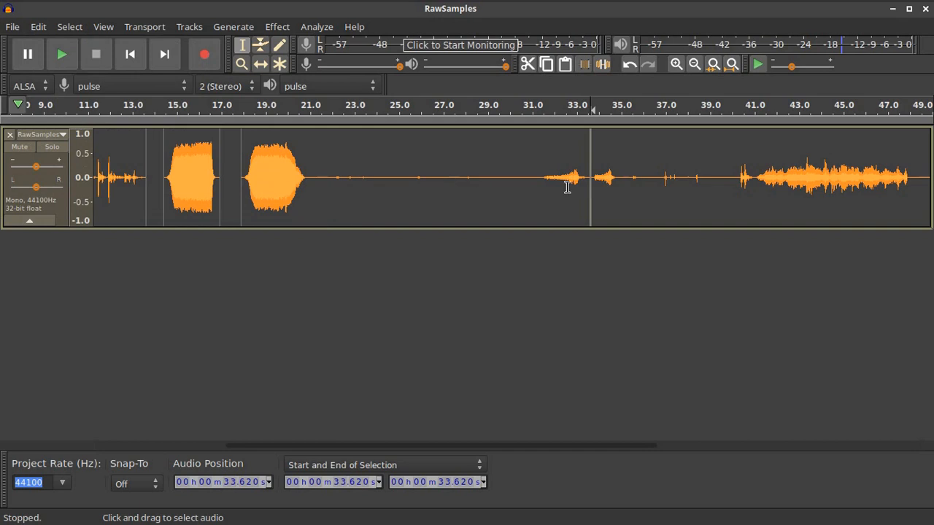
pyautogui.click(540, 180)
pyautogui.click(39, 27)
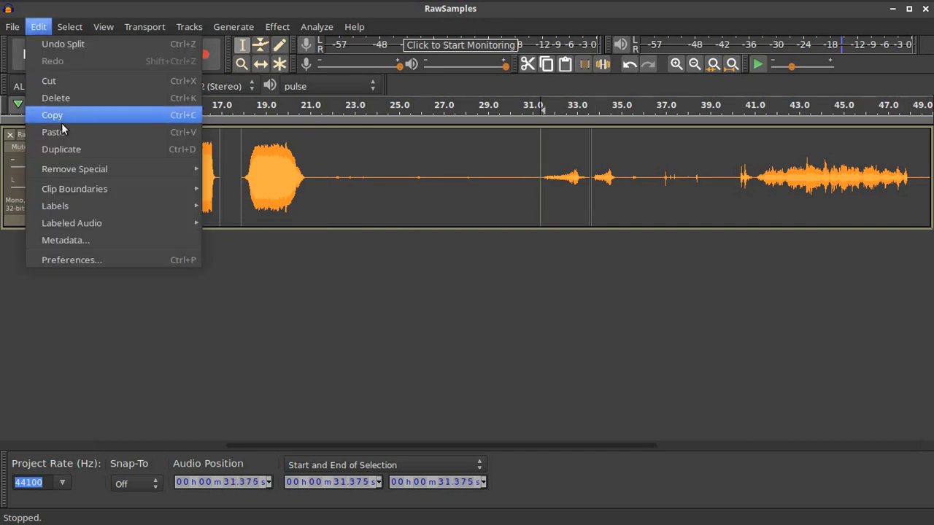
pyautogui.moveTo(72, 188)
pyautogui.click(285, 188)
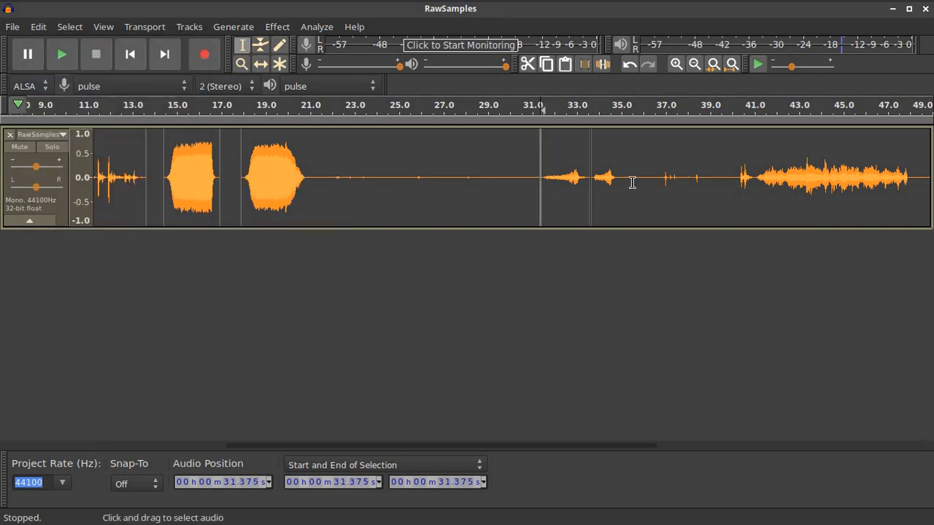
# Nudge the clip after 33.6 s slightly later and select the silence from 21.0 to 31.2 s
pyautogui.click(261, 63)
pyautogui.moveTo(611, 167); pyautogui.dragTo(578, 167)
pyautogui.click(242, 44)
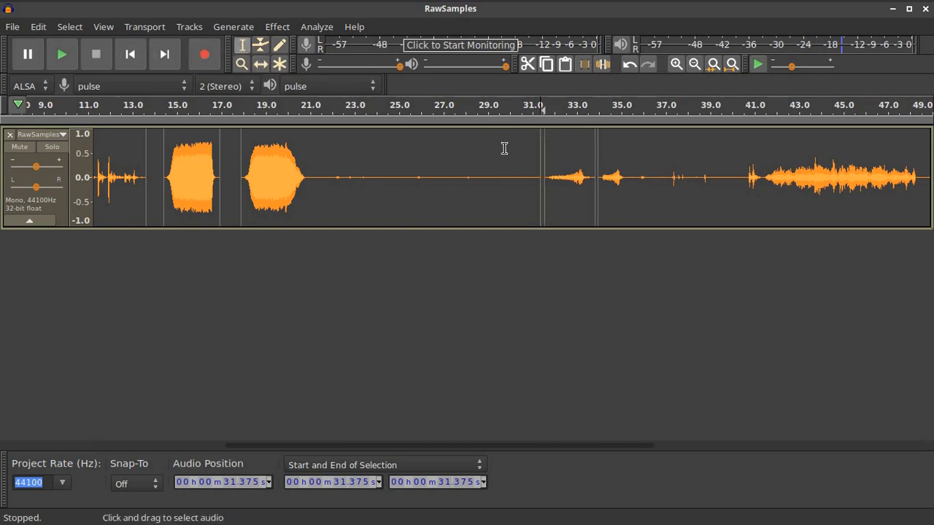
pyautogui.moveTo(311, 177); pyautogui.dragTo(536, 182)
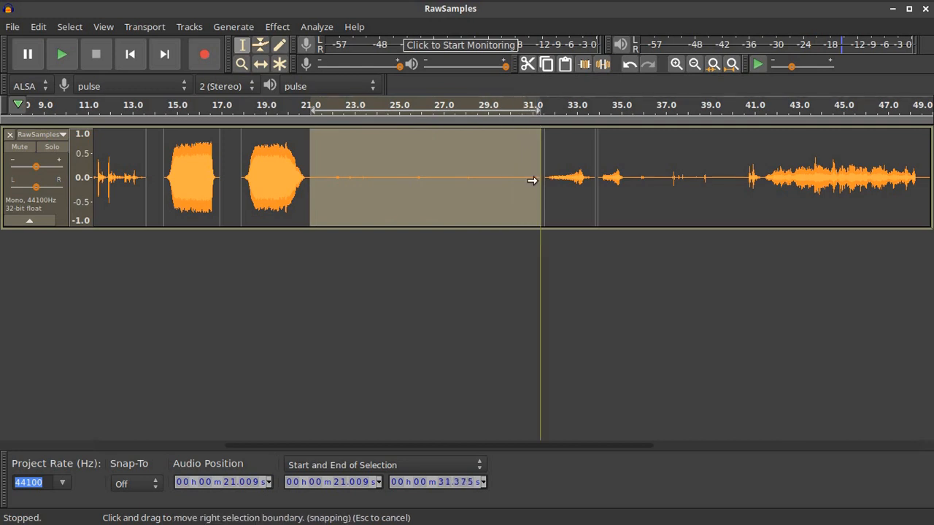
# Delete the selected silence and nudge the clip after the split and the 21–23 s clip right
pyautogui.press('Delete')
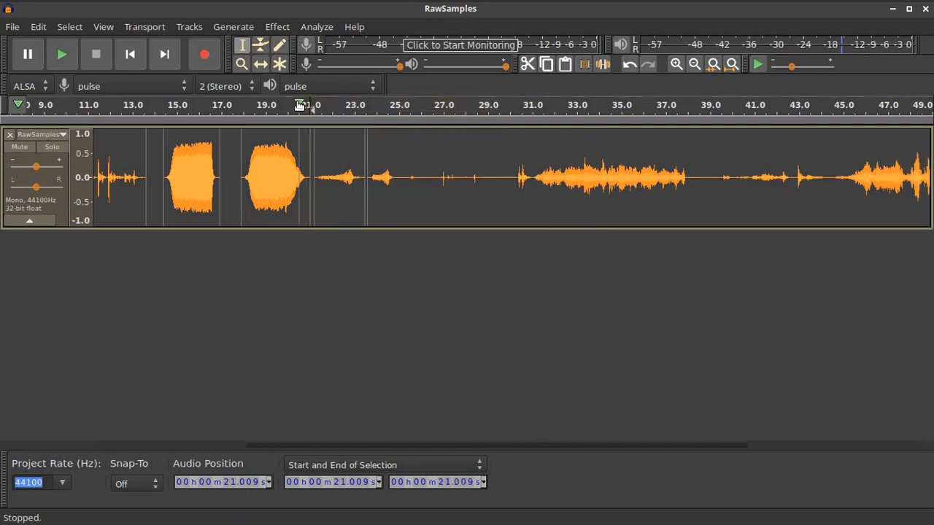
pyautogui.click(260, 64)
pyautogui.moveTo(408, 180); pyautogui.dragTo(429, 182)
pyautogui.moveTo(359, 172); pyautogui.dragTo(365, 173)
pyautogui.click(243, 45)
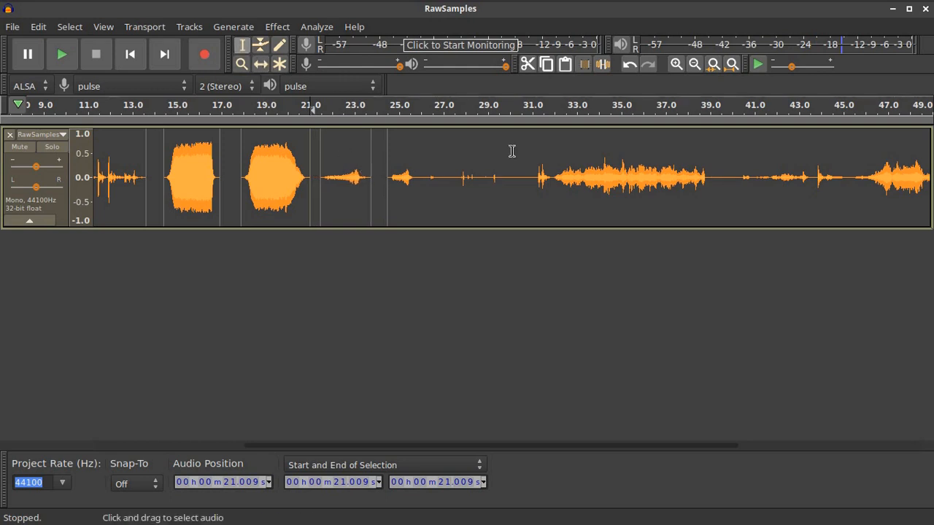
# Delete the quiet audio from 24.5 to 31.9 s, auditioning before and after
pyautogui.click(533, 105)
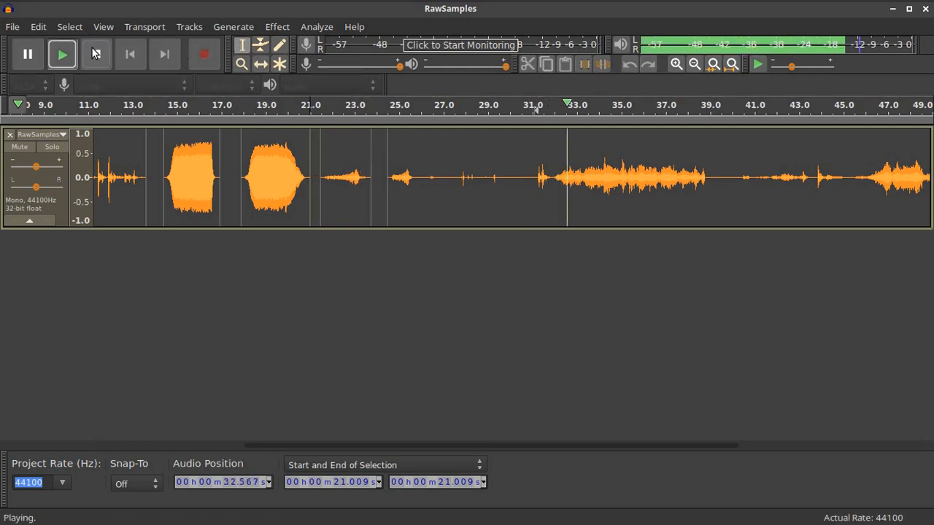
pyautogui.press('space')
pyautogui.moveTo(552, 180); pyautogui.dragTo(389, 181)
pyautogui.press('Delete')
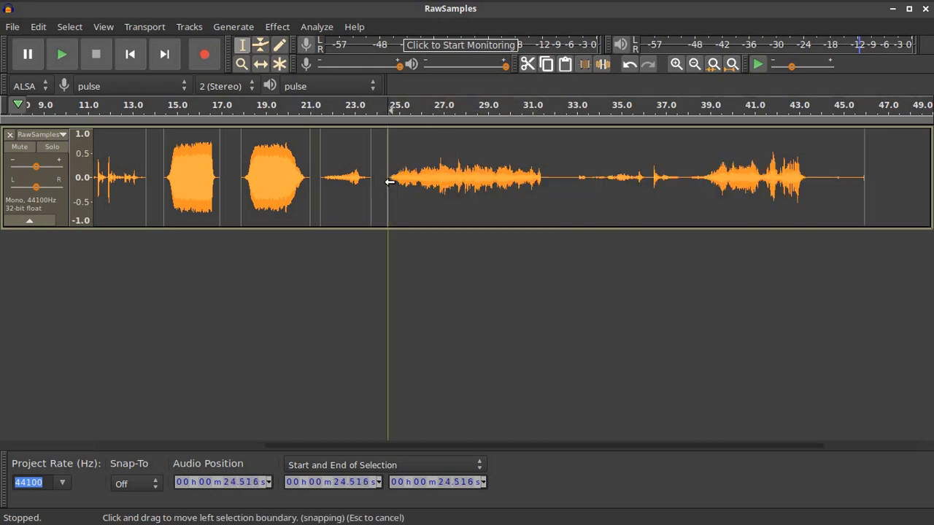
pyautogui.click(524, 105)
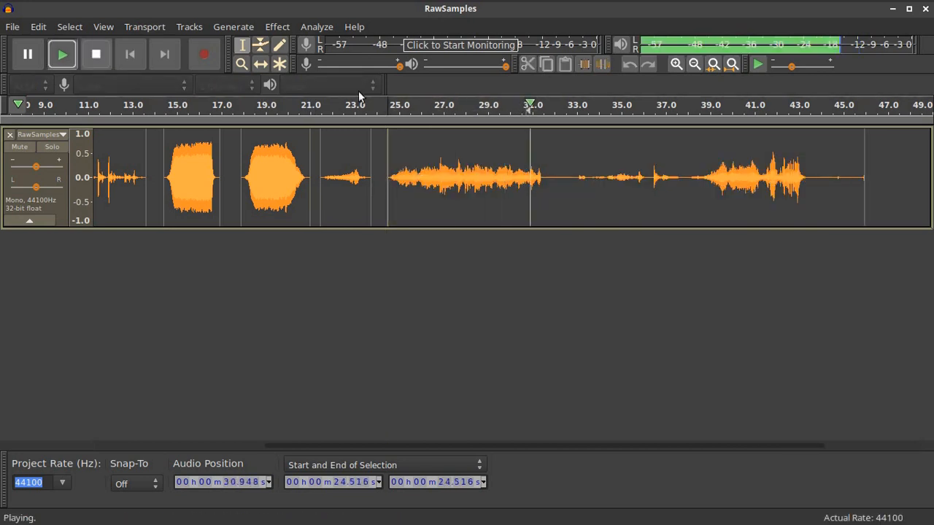
pyautogui.click(96, 54)
# Split the clip at 37.988 s and move the last clip slightly later
pyautogui.click(541, 178)
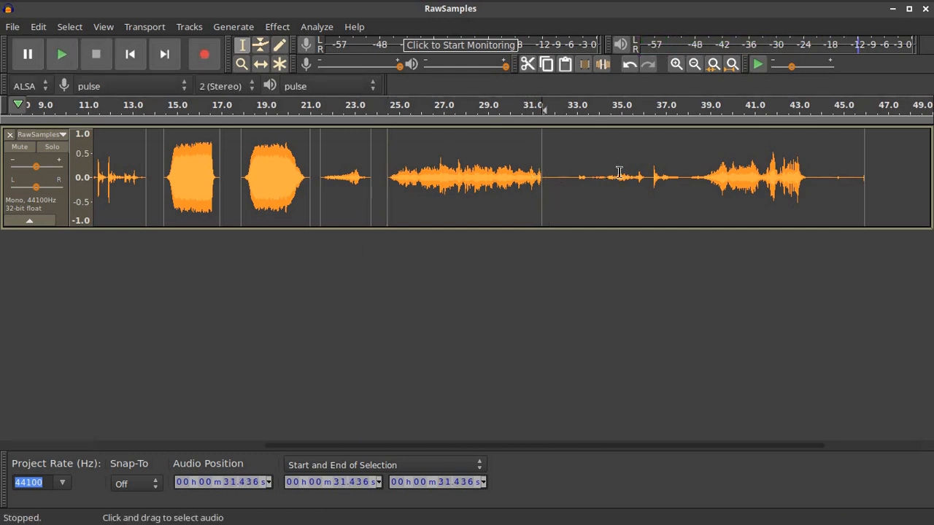
pyautogui.click(695, 105)
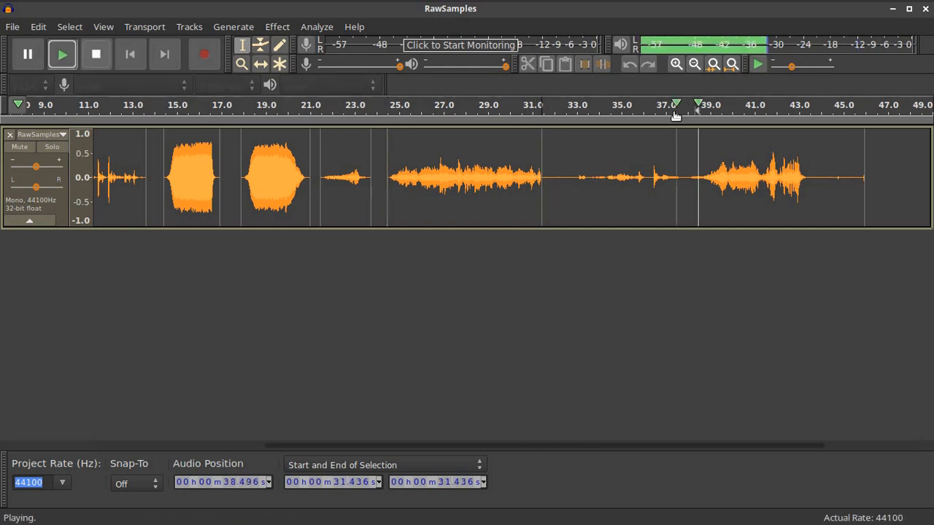
pyautogui.click(101, 55)
pyautogui.click(687, 176)
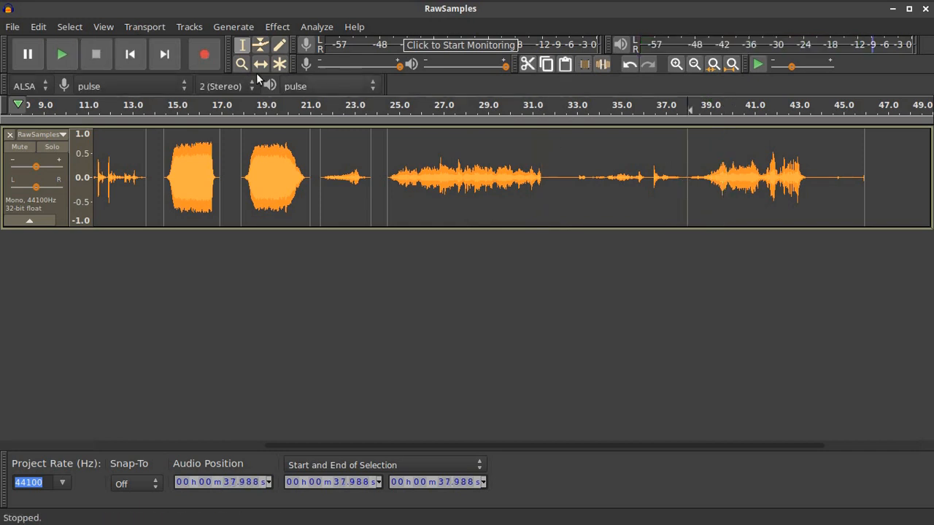
pyautogui.click(44, 27)
pyautogui.moveTo(132, 187)
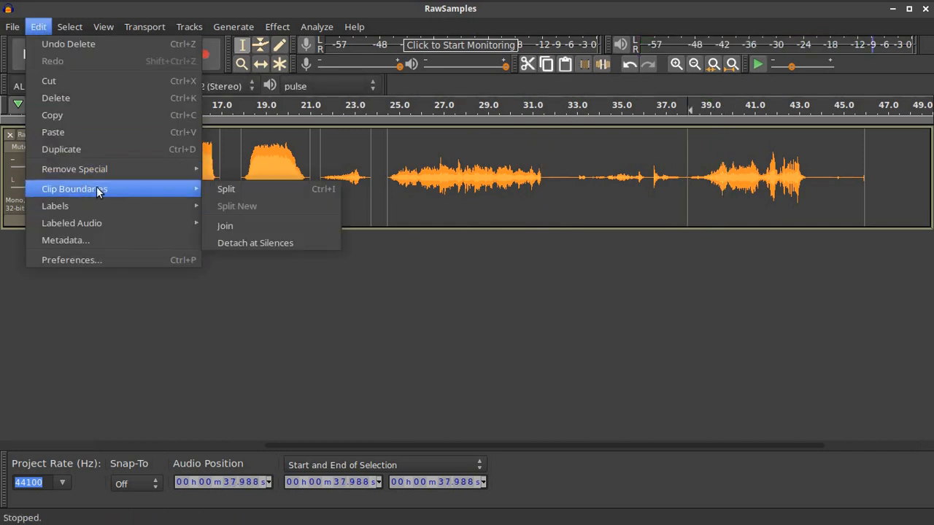
pyautogui.click(236, 190)
pyautogui.click(261, 62)
pyautogui.moveTo(736, 179); pyautogui.dragTo(748, 179)
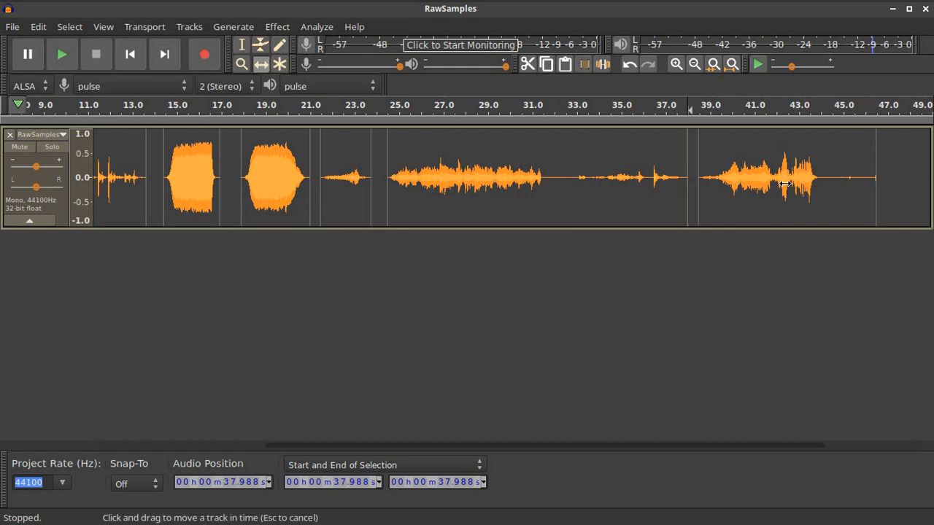
# Delete the quiet audio from 31.5 to 38 s and select the trailing silence after the last clip
pyautogui.click(242, 44)
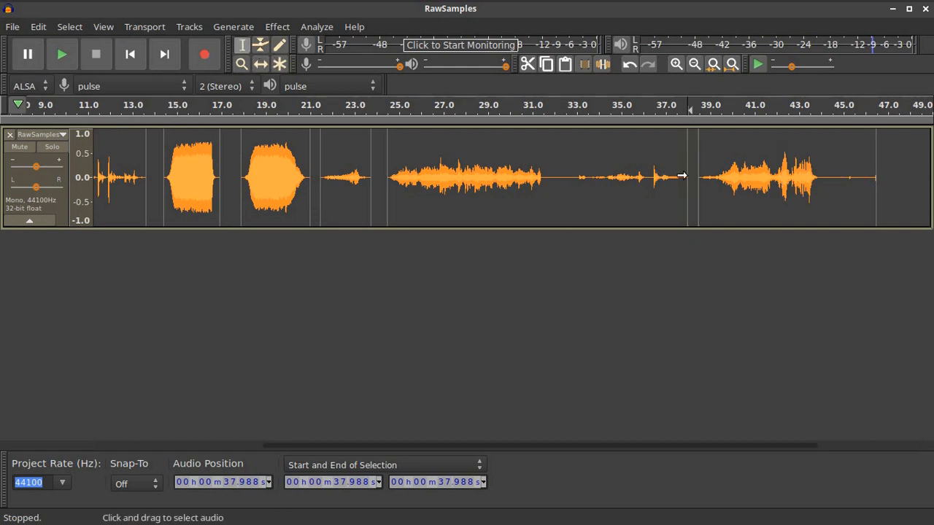
pyautogui.moveTo(682, 175); pyautogui.dragTo(536, 180)
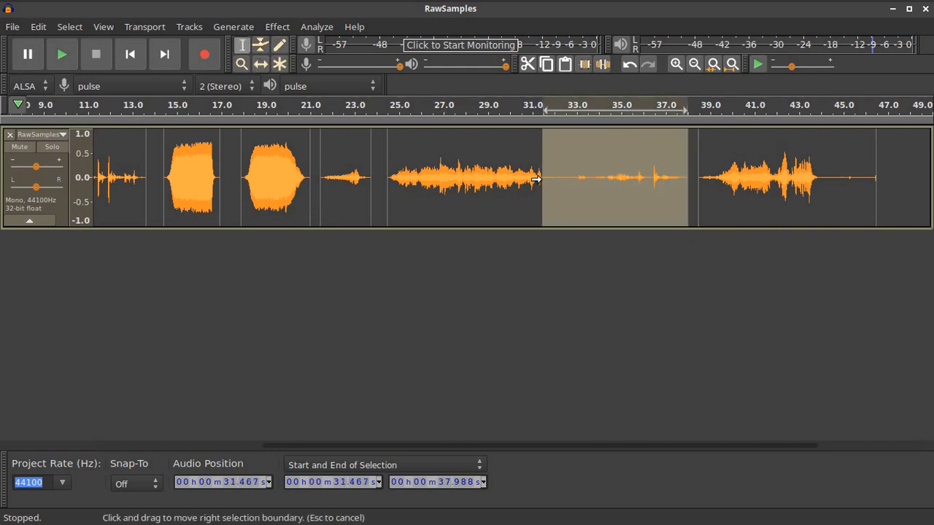
pyautogui.press('Delete')
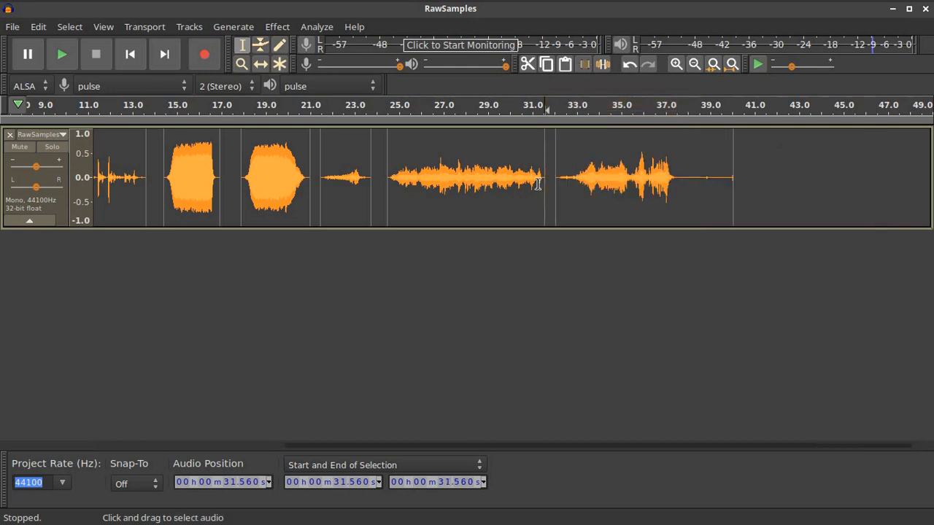
pyautogui.moveTo(733, 183); pyautogui.dragTo(682, 187)
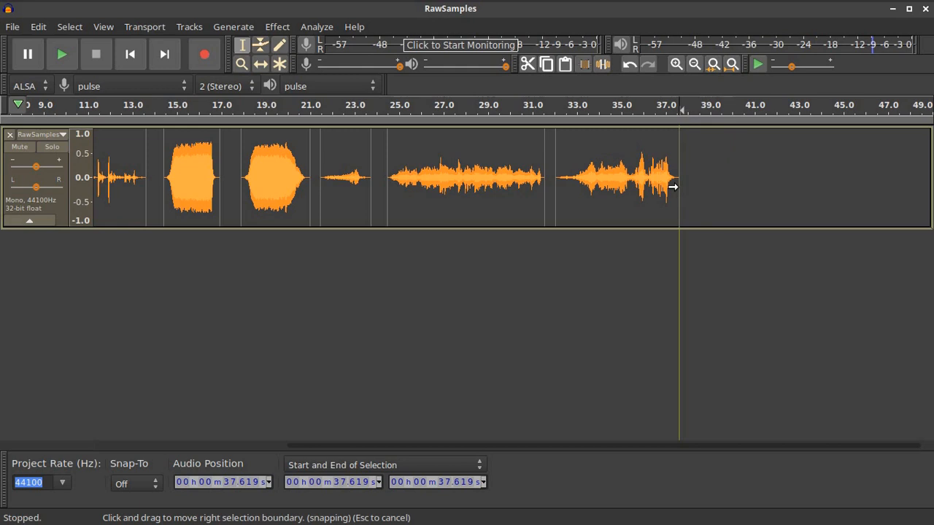
# Normalize the final clip and the 24.5–31.5 s clip to a 0 dB peak
pyautogui.doubleClick(579, 149)
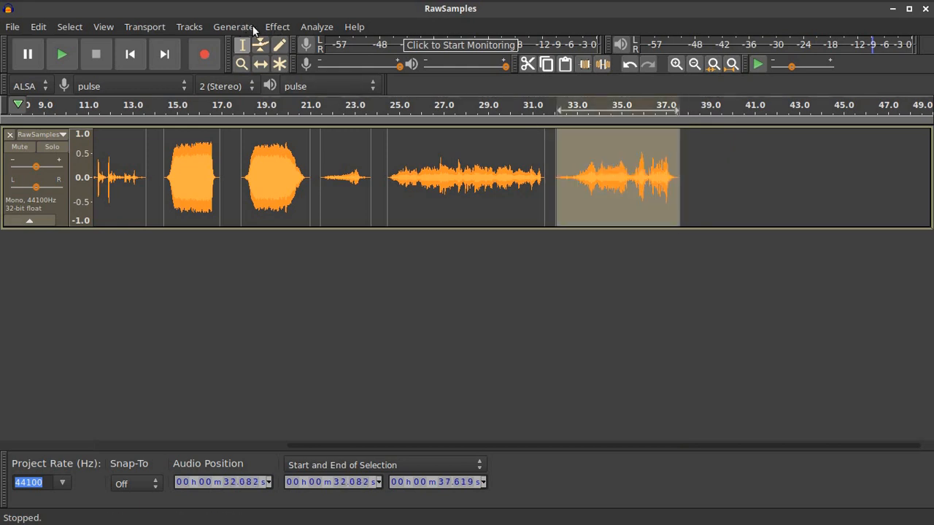
pyautogui.click(277, 27)
pyautogui.click(359, 352)
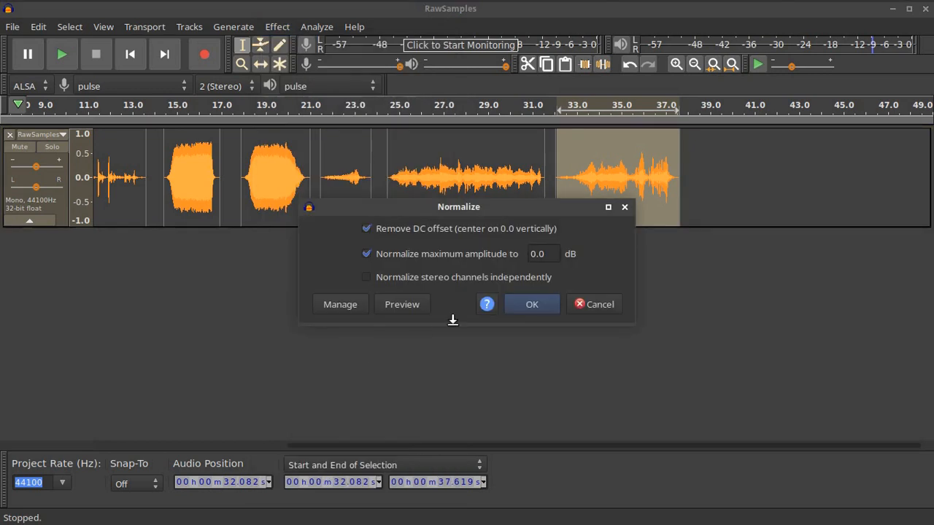
pyautogui.click(531, 305)
pyautogui.doubleClick(475, 202)
pyautogui.click(277, 27)
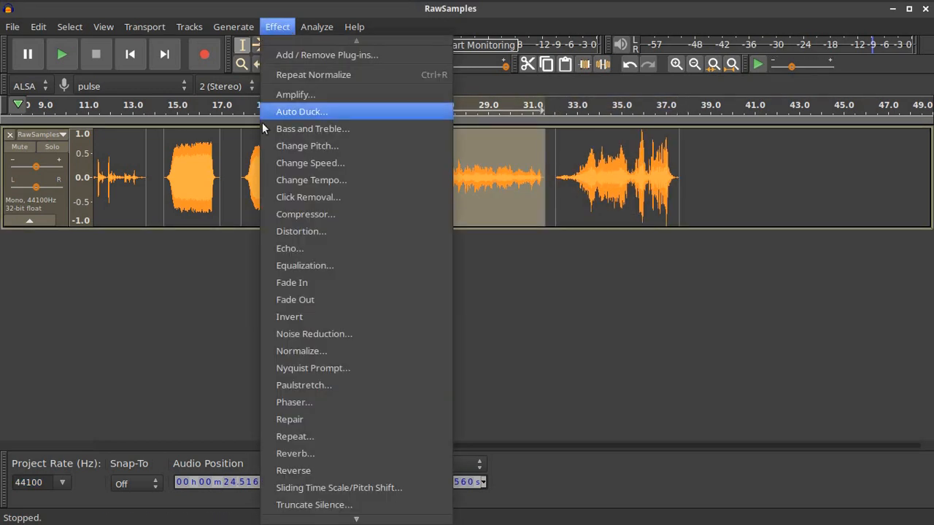
pyautogui.click(356, 350)
pyautogui.click(543, 307)
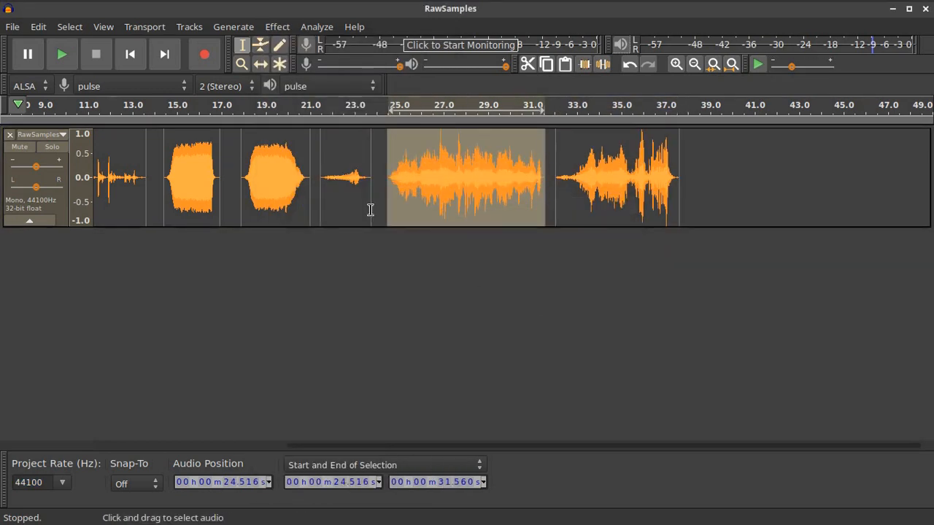
# Normalize the clips at 21.5–23.7 s and 17.9–21.0 s to 0 dB
pyautogui.doubleClick(346, 186)
pyautogui.click(284, 29)
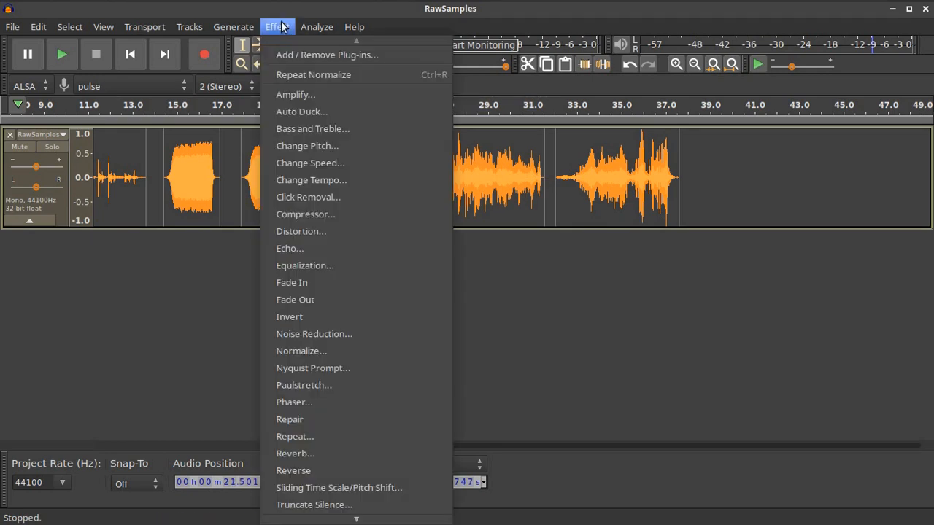
pyautogui.click(289, 349)
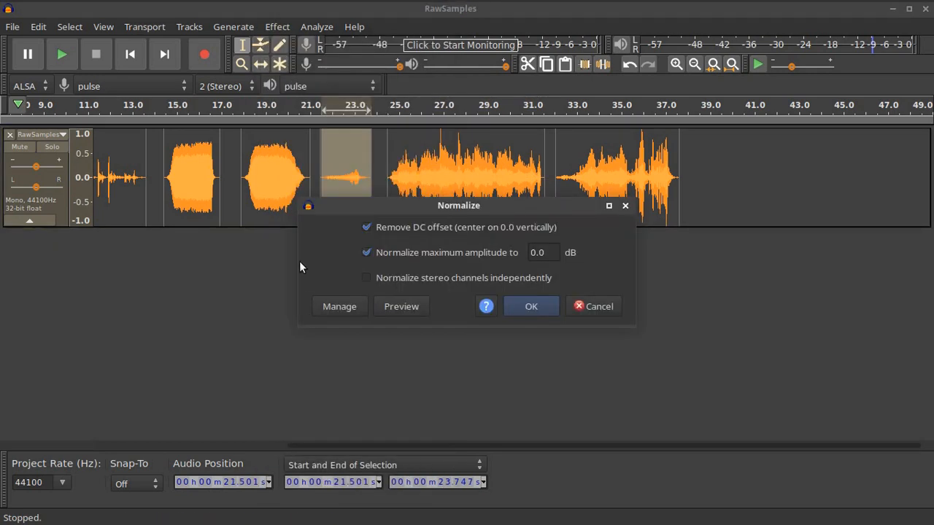
pyautogui.click(514, 307)
pyautogui.doubleClick(281, 204)
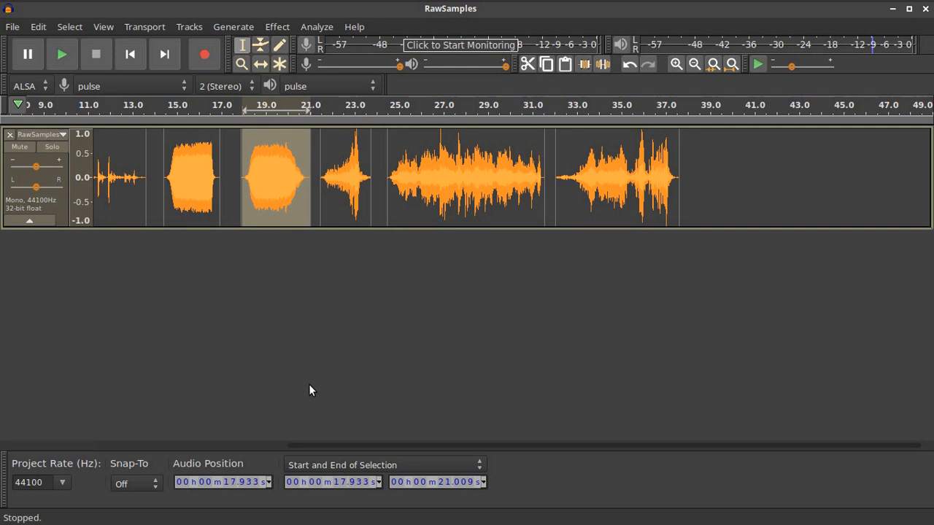
pyautogui.click(271, 27)
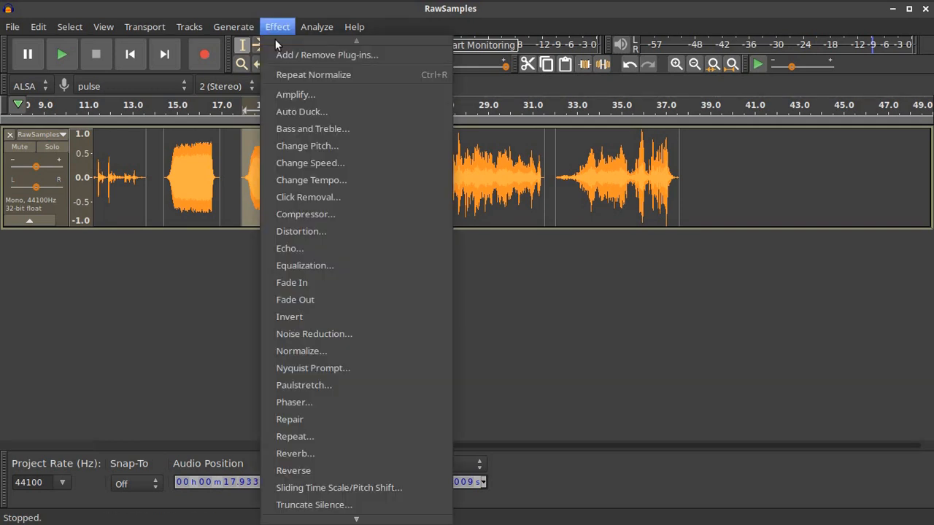
pyautogui.click(349, 350)
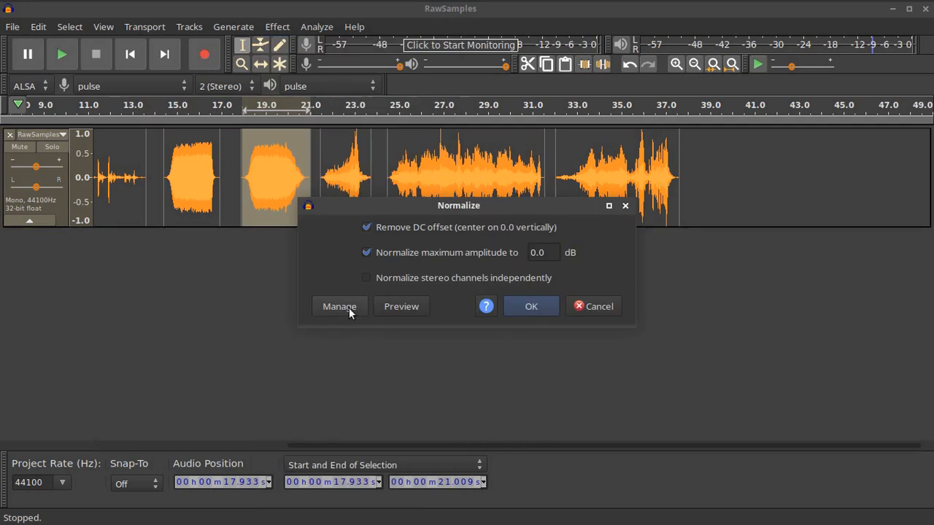
pyautogui.click(532, 307)
# Normalize the clips at 14.5–16.9 s and 9.4–13.6 s to 0 dB
pyautogui.doubleClick(194, 179)
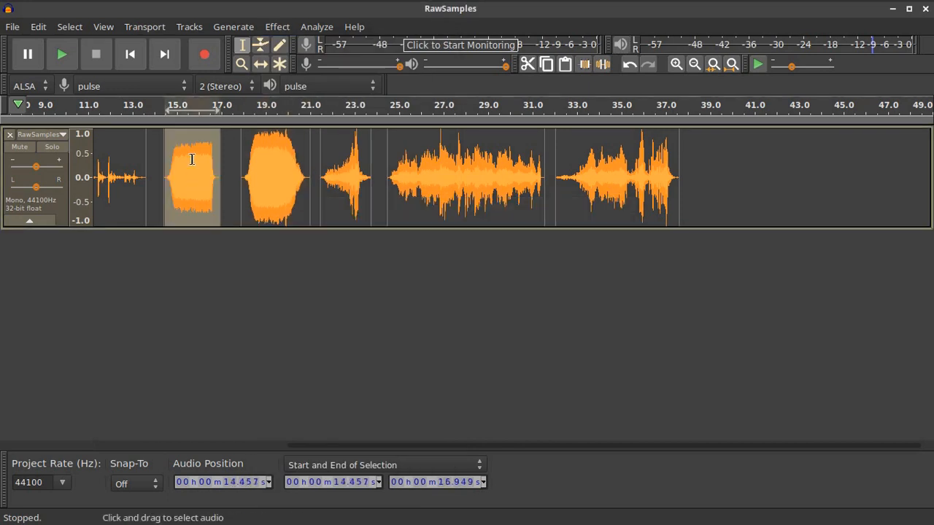
pyautogui.click(276, 27)
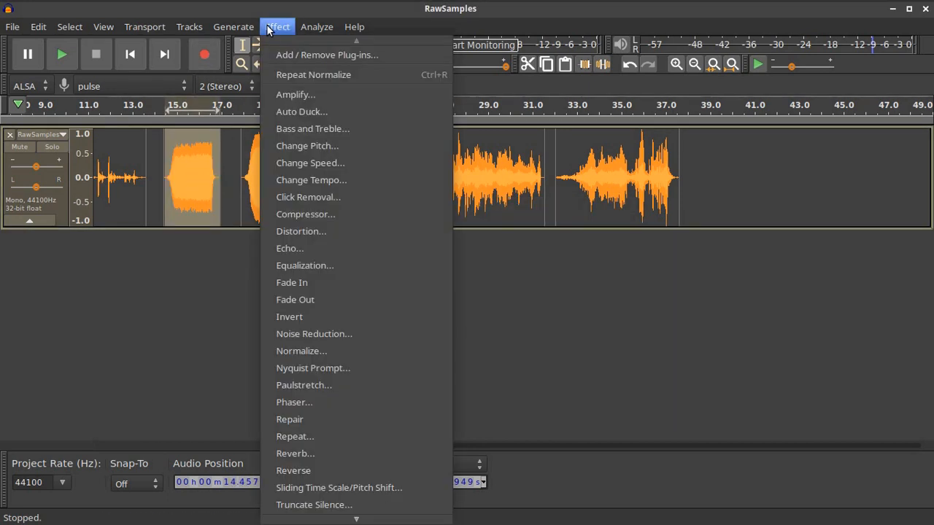
pyautogui.click(322, 353)
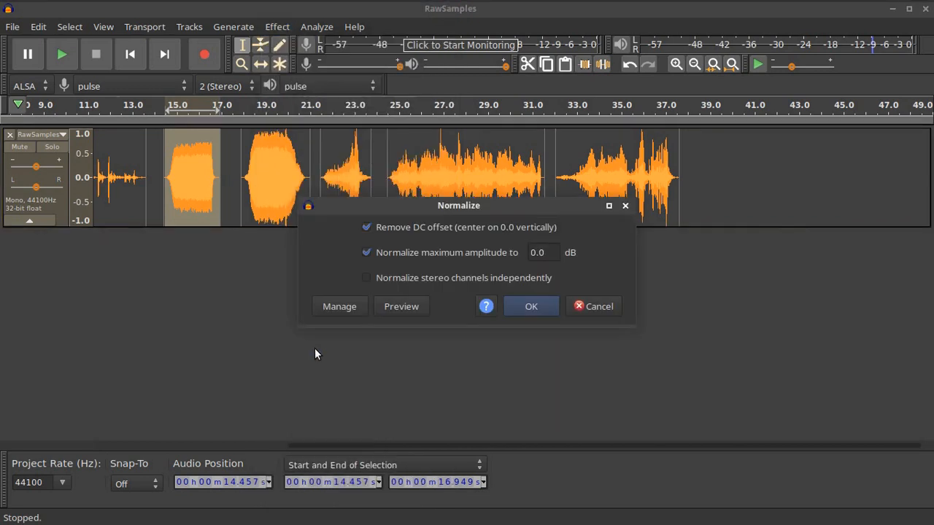
pyautogui.click(532, 307)
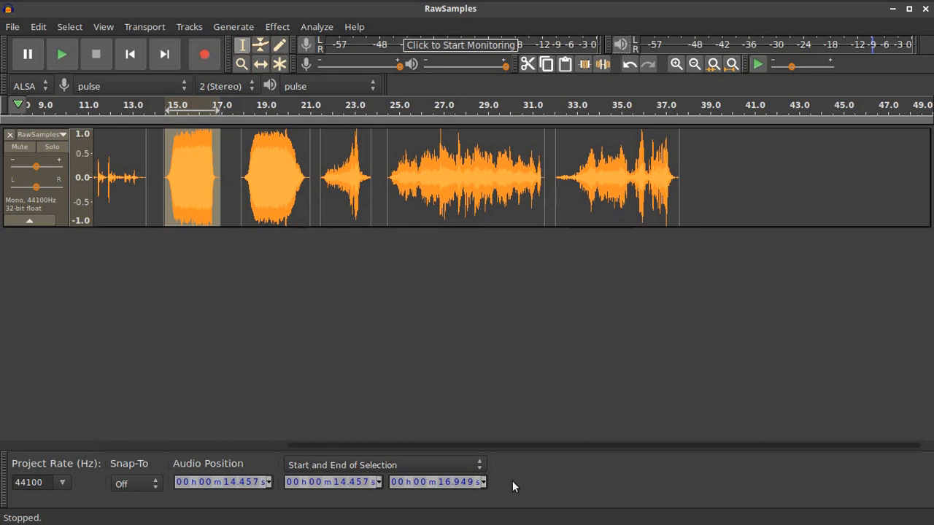
pyautogui.moveTo(437, 445); pyautogui.dragTo(246, 442)
pyautogui.click(356, 149)
pyautogui.doubleClick(351, 149)
pyautogui.click(277, 27)
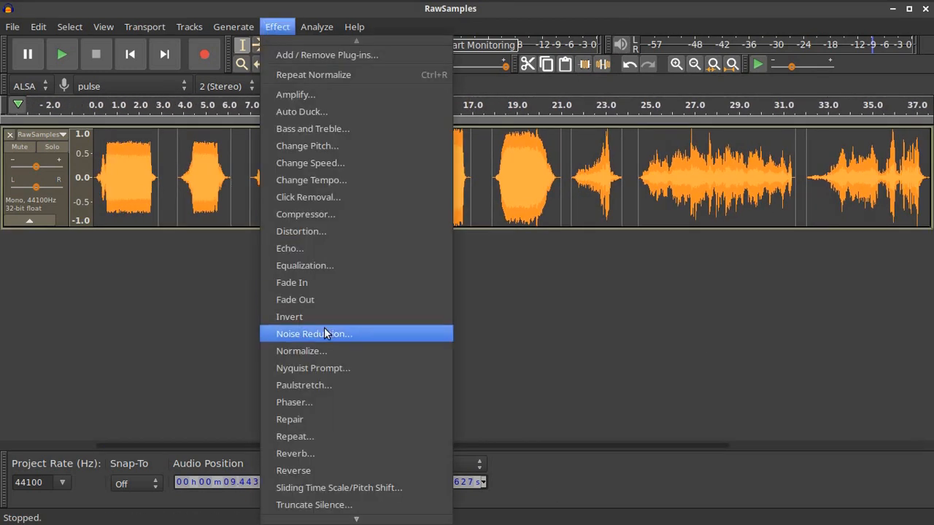
pyautogui.click(327, 351)
pyautogui.click(527, 307)
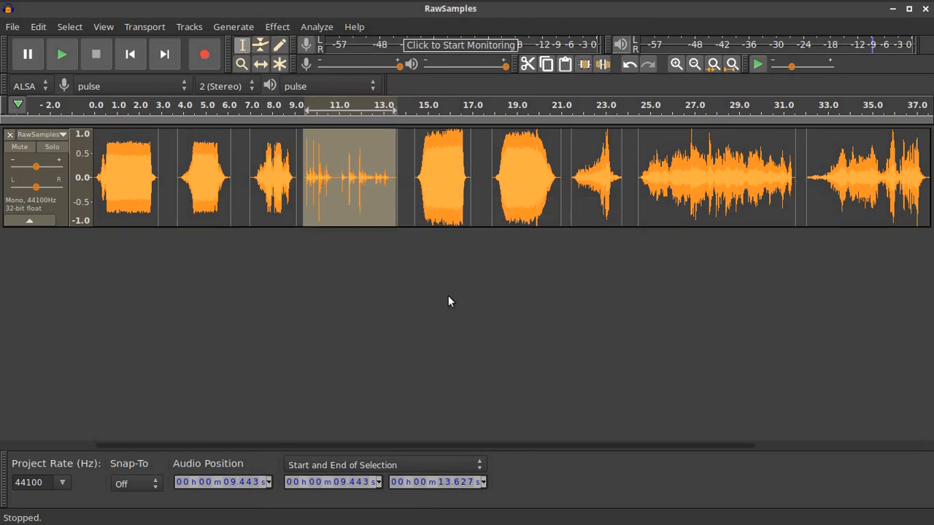
# Normalize the clips at 7.04–9.1 s and 3.78–6.15 s to 0 dB
pyautogui.doubleClick(253, 170)
pyautogui.click(278, 27)
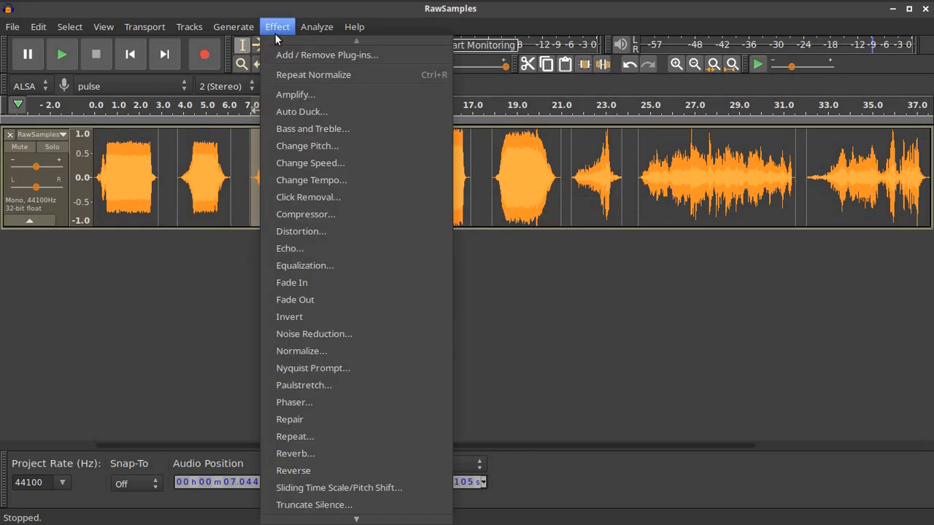
pyautogui.click(332, 351)
pyautogui.click(535, 307)
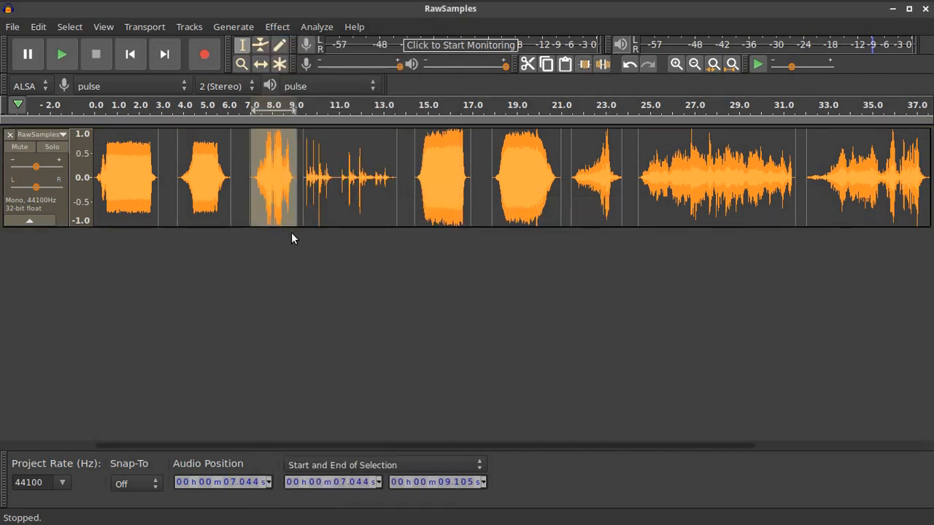
pyautogui.doubleClick(202, 175)
pyautogui.click(277, 27)
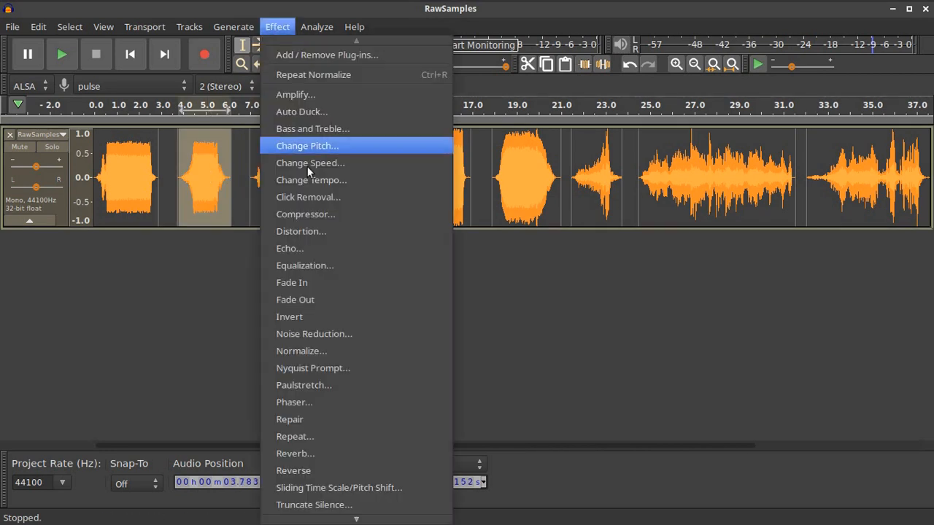
pyautogui.click(338, 353)
pyautogui.click(513, 308)
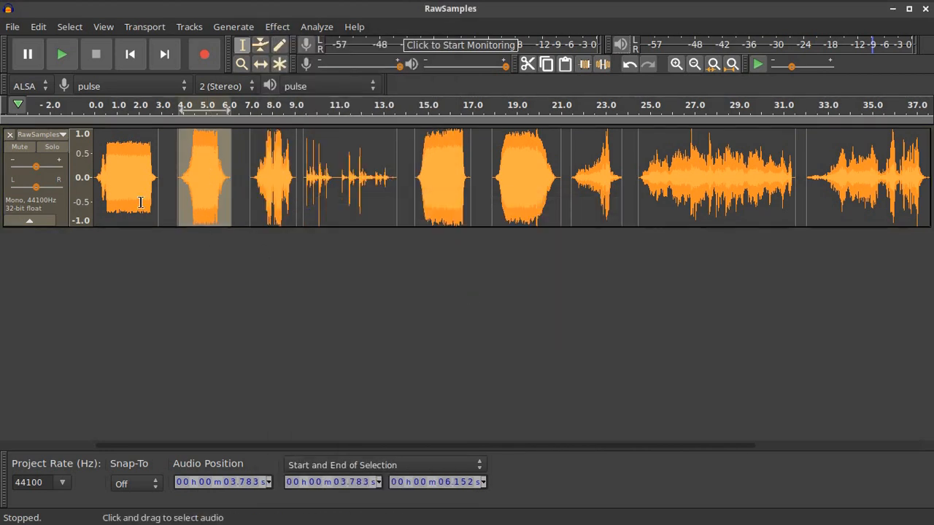
# Normalize the first clip, starting at 0 s, to 0 dB and review the whole track
pyautogui.doubleClick(126, 175)
pyautogui.click(278, 27)
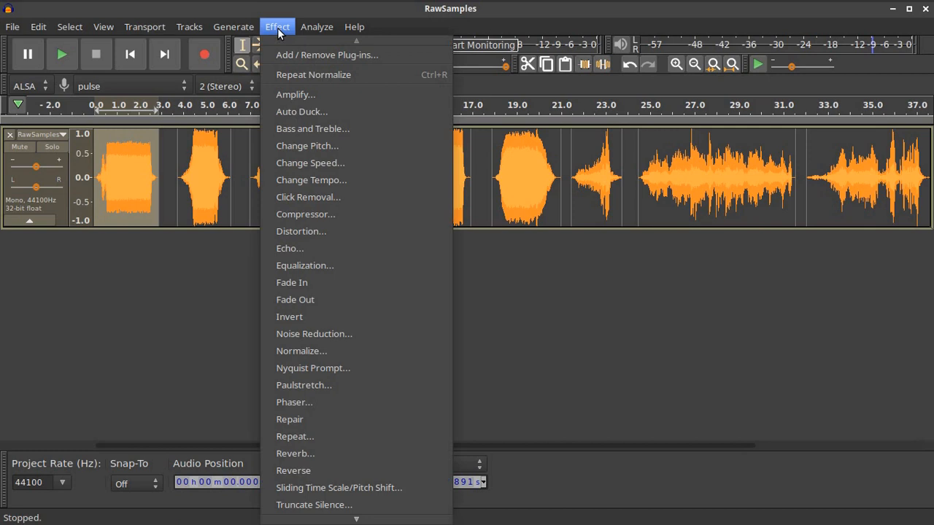
pyautogui.click(319, 352)
pyautogui.click(536, 307)
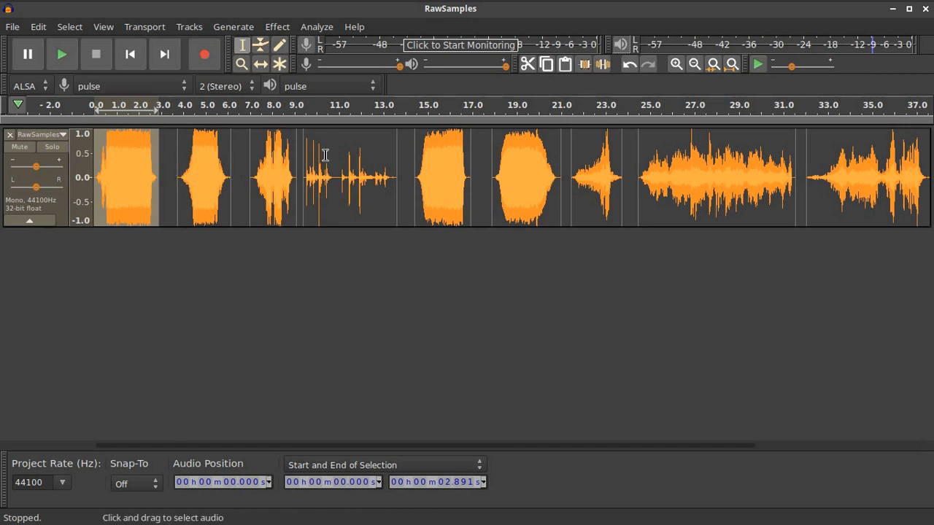
pyautogui.moveTo(287, 448); pyautogui.dragTo(297, 446)
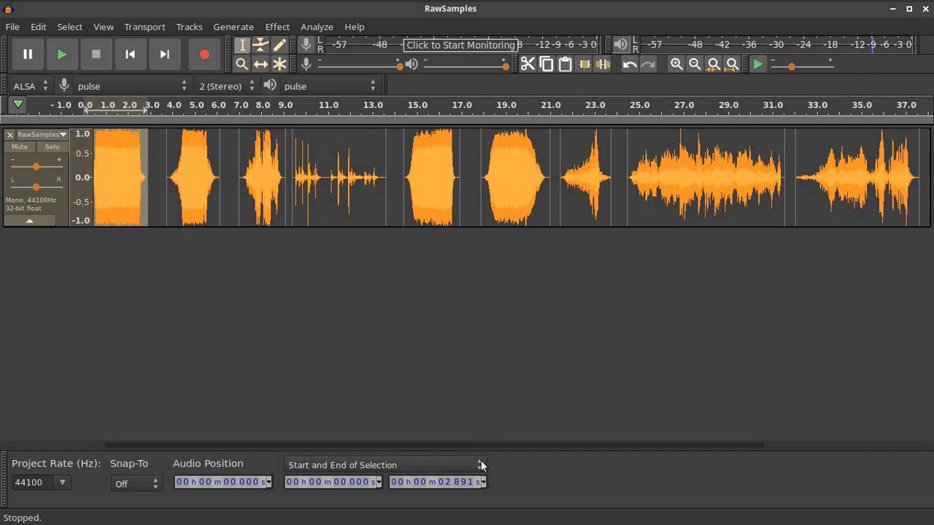
pyautogui.hscroll(5, 481, 442)
pyautogui.moveTo(537, 445); pyautogui.dragTo(340, 449)
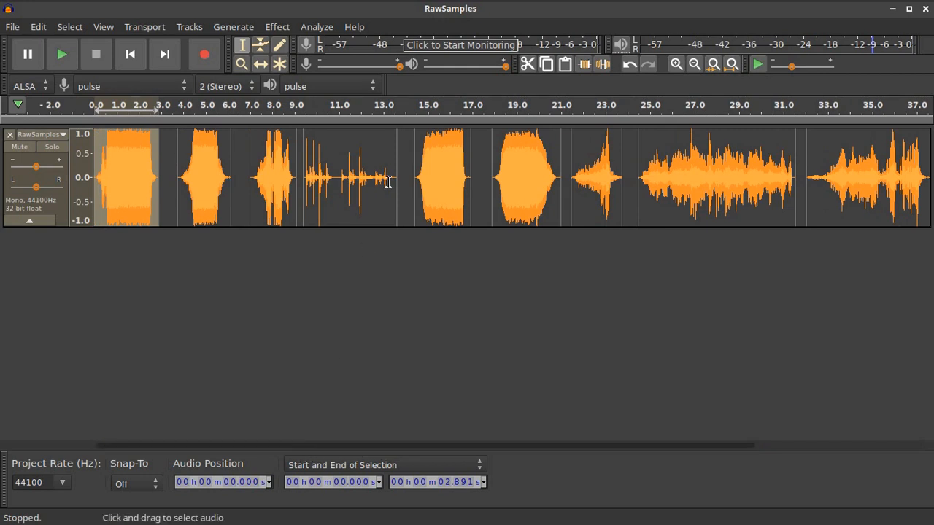
# Collapse the RawSamples track to a thin strip and add two empty mono tracks
pyautogui.click(28, 221)
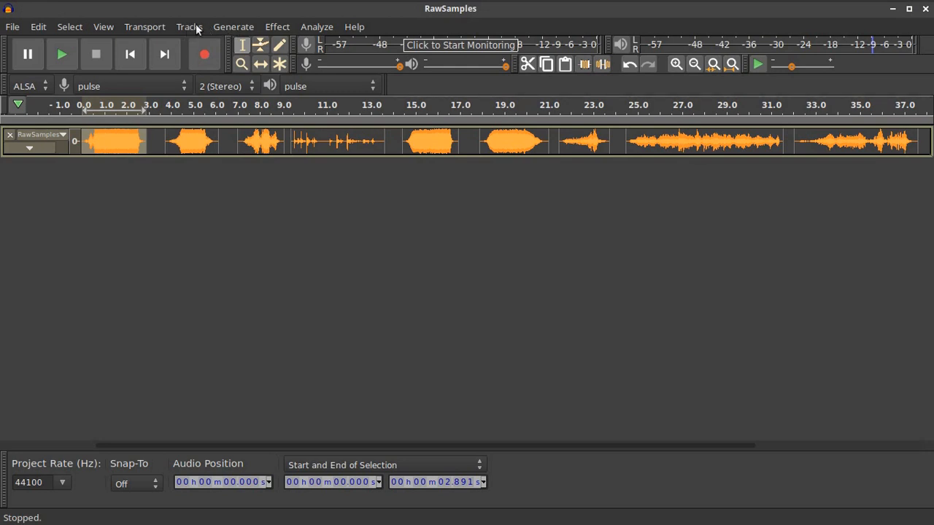
pyautogui.click(196, 28)
pyautogui.moveTo(200, 44)
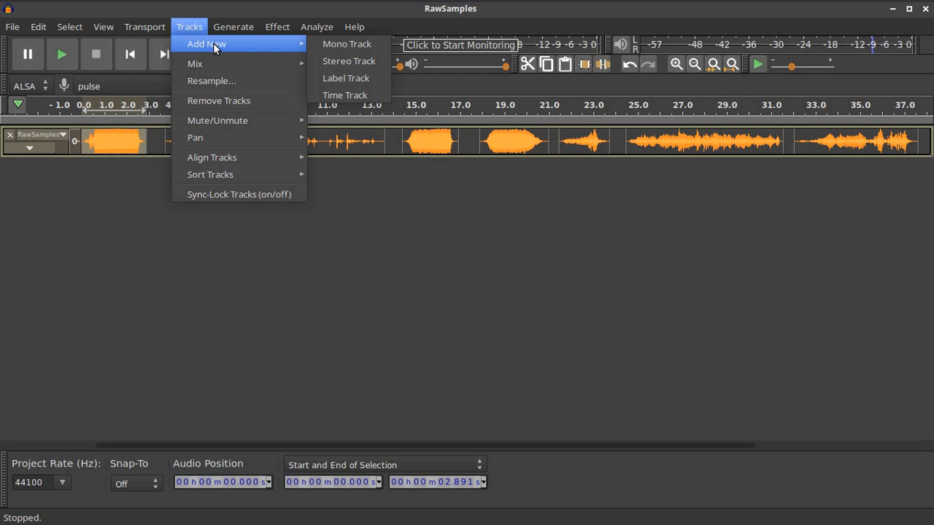
pyautogui.click(324, 49)
pyautogui.click(189, 27)
pyautogui.click(343, 46)
# Add three more empty mono tracks
pyautogui.click(191, 27)
pyautogui.moveTo(243, 43)
pyautogui.click(343, 44)
pyautogui.click(191, 27)
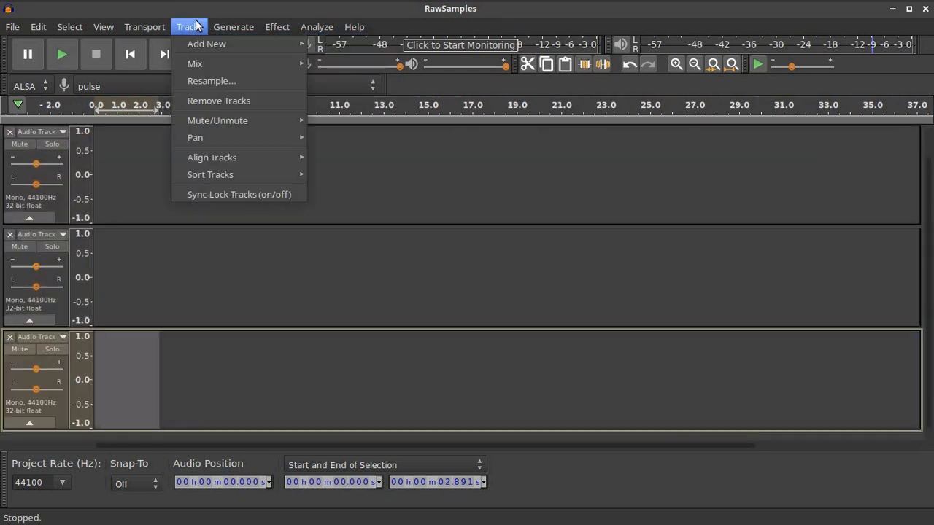
pyautogui.click(343, 43)
pyautogui.click(189, 27)
pyautogui.moveTo(230, 46)
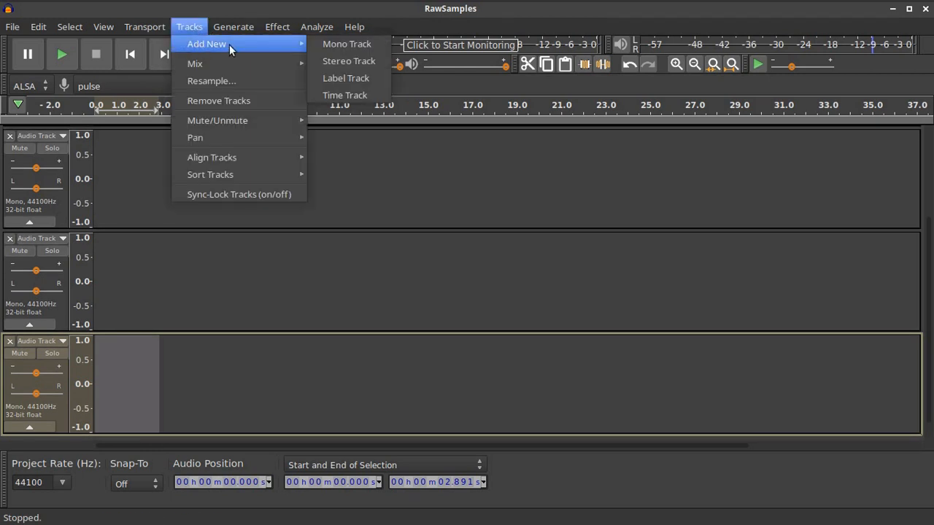
pyautogui.click(325, 43)
# Add four more empty mono tracks, bringing the total to nine
pyautogui.click(189, 27)
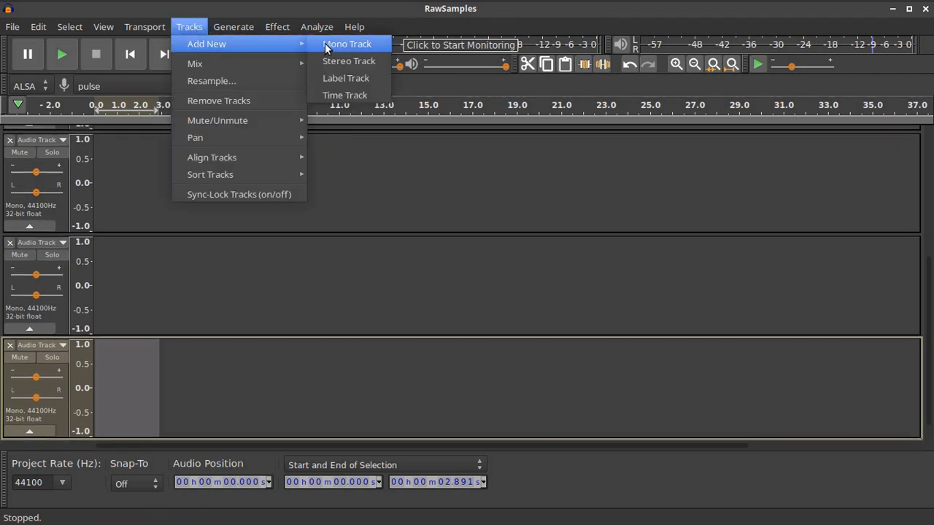
pyautogui.click(325, 44)
pyautogui.click(189, 27)
pyautogui.click(342, 44)
pyautogui.click(189, 27)
pyautogui.click(341, 42)
pyautogui.click(189, 27)
pyautogui.moveTo(250, 46)
pyautogui.click(346, 44)
pyautogui.scroll(-3, 210, 233)
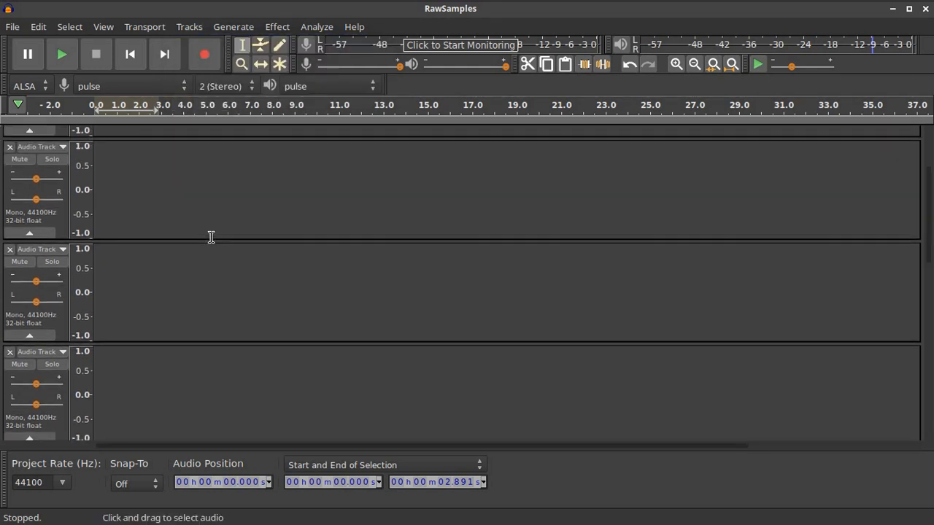
pyautogui.scroll(1, 210, 236)
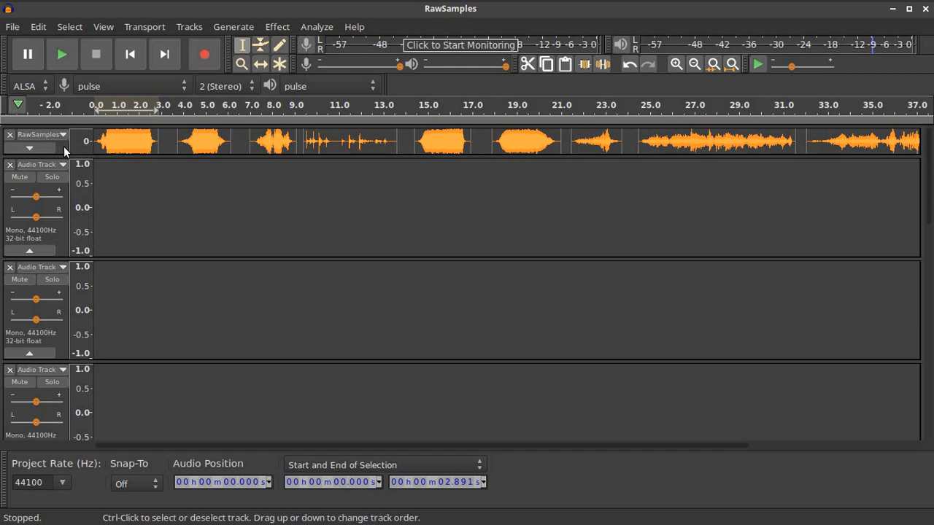
# Expand the RawSamples track, select it all and mix and render it to a new track
pyautogui.click(29, 147)
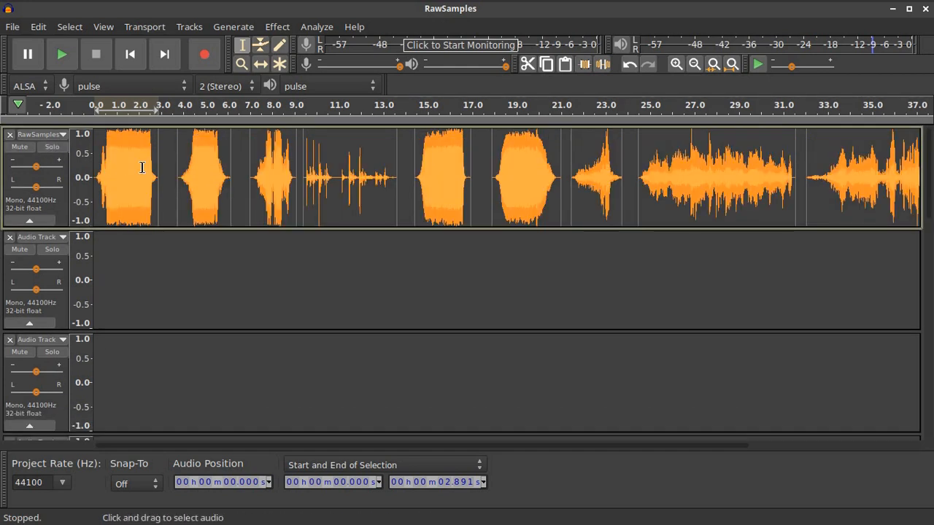
pyautogui.hotkey('ctrl', 'a')
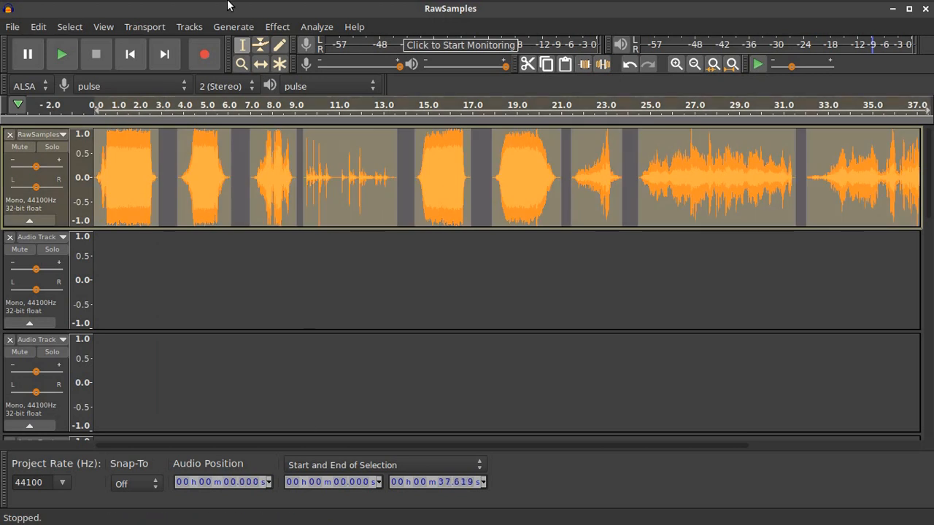
pyautogui.click(203, 27)
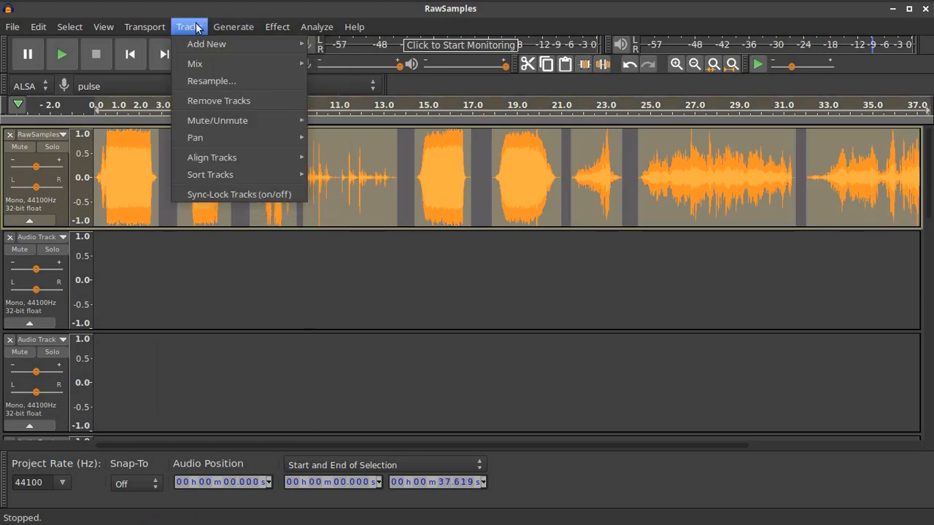
pyautogui.moveTo(212, 63)
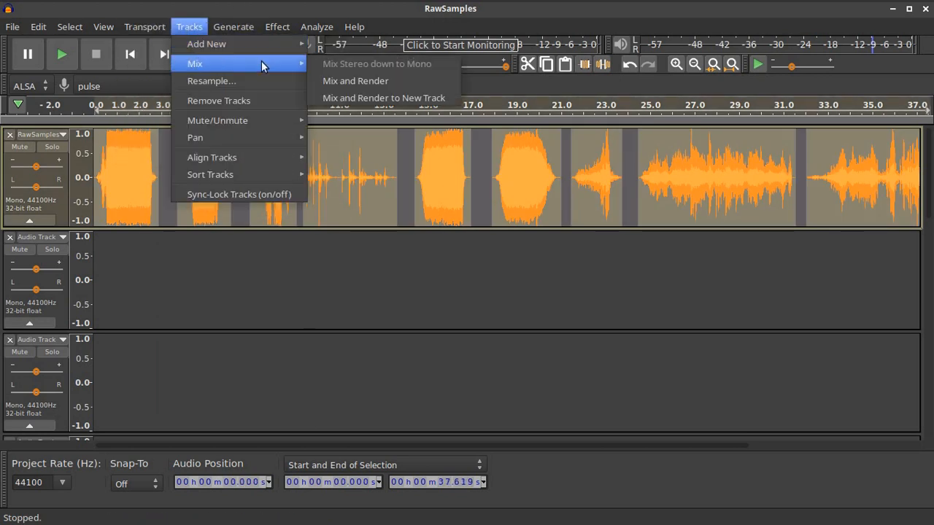
pyautogui.click(359, 97)
# Mute and collapse the mixed RawSamples track, then clear the selection
pyautogui.scroll(-3, 235, 356)
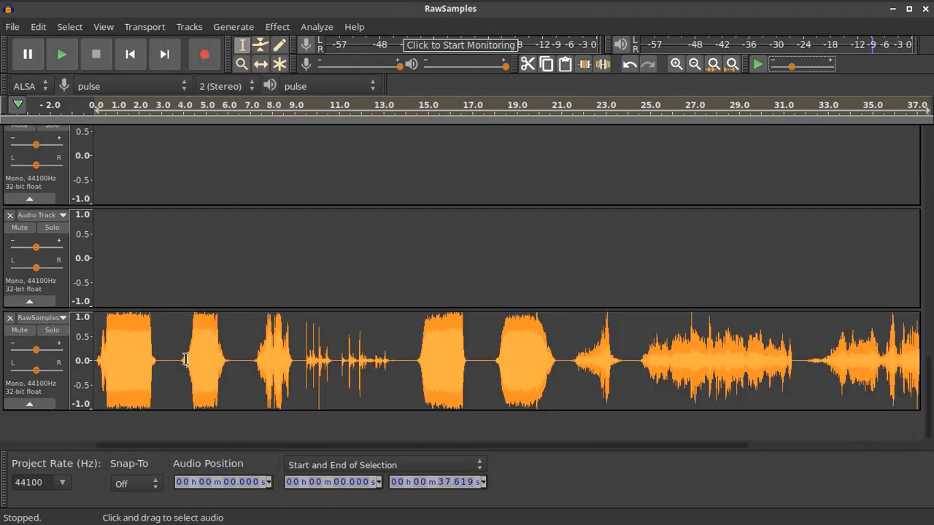
pyautogui.scroll(4, 212, 357)
pyautogui.scroll(-4, 215, 357)
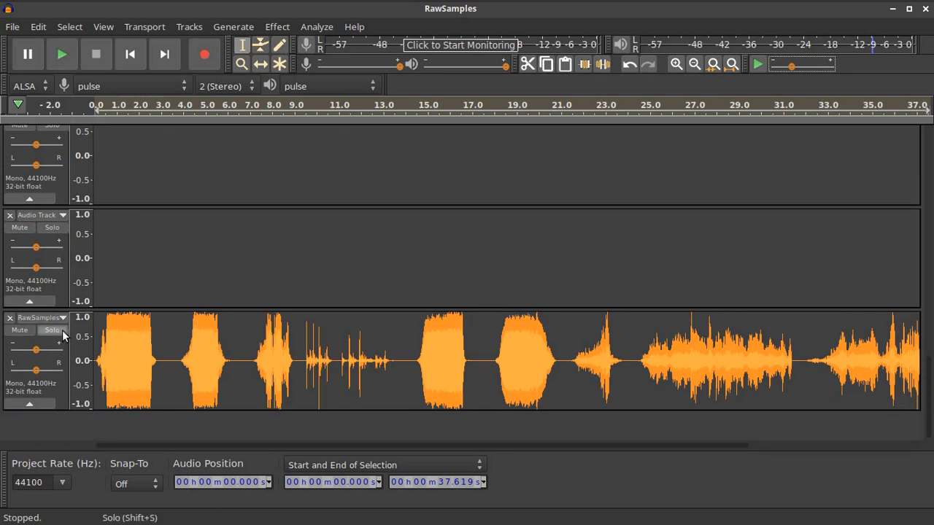
pyautogui.click(20, 330)
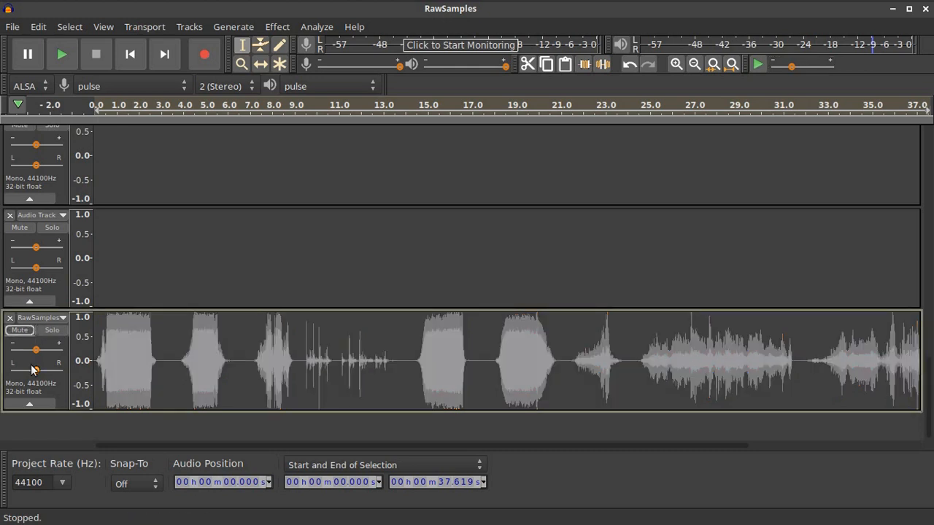
pyautogui.click(29, 404)
pyautogui.scroll(5, 350, 361)
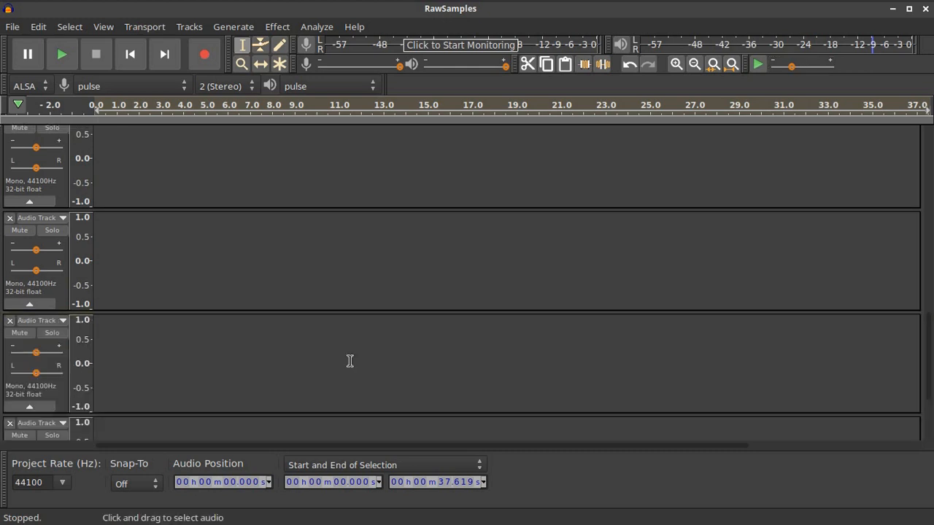
pyautogui.scroll(7, 350, 361)
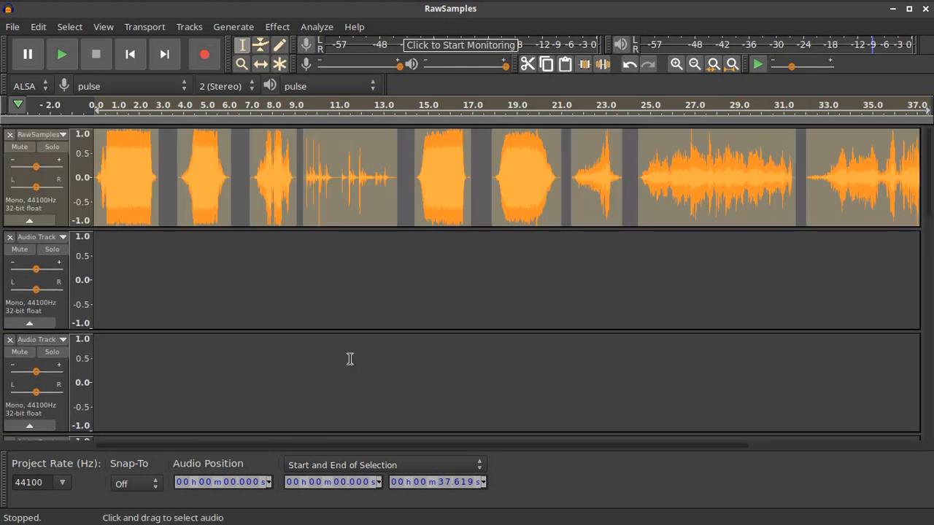
pyautogui.click(120, 157)
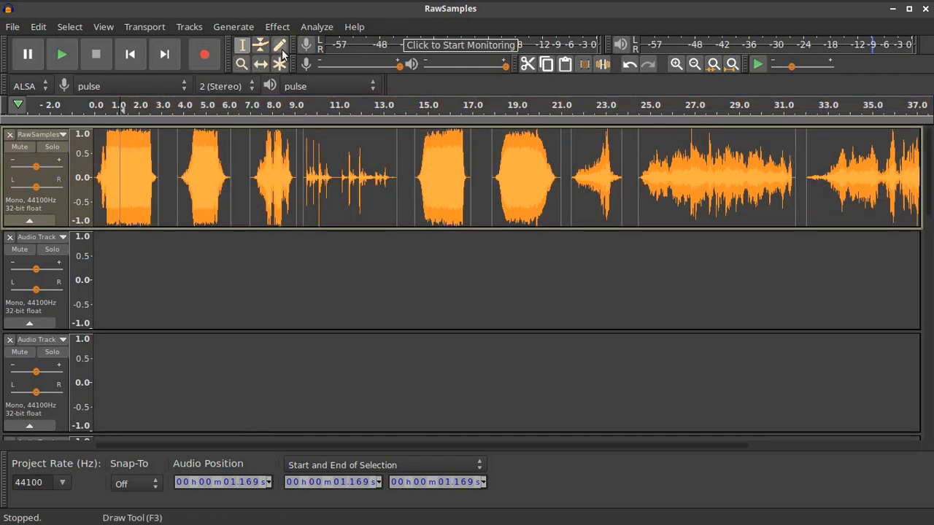
# With the Time Shift tool, move the first three clips onto their own empty tracks
pyautogui.click(260, 64)
pyautogui.moveTo(136, 161); pyautogui.dragTo(140, 263)
pyautogui.moveTo(215, 194); pyautogui.dragTo(133, 375)
pyautogui.scroll(-1, 285, 315)
pyautogui.moveTo(276, 173); pyautogui.dragTo(132, 410)
pyautogui.scroll(-1, 352, 138)
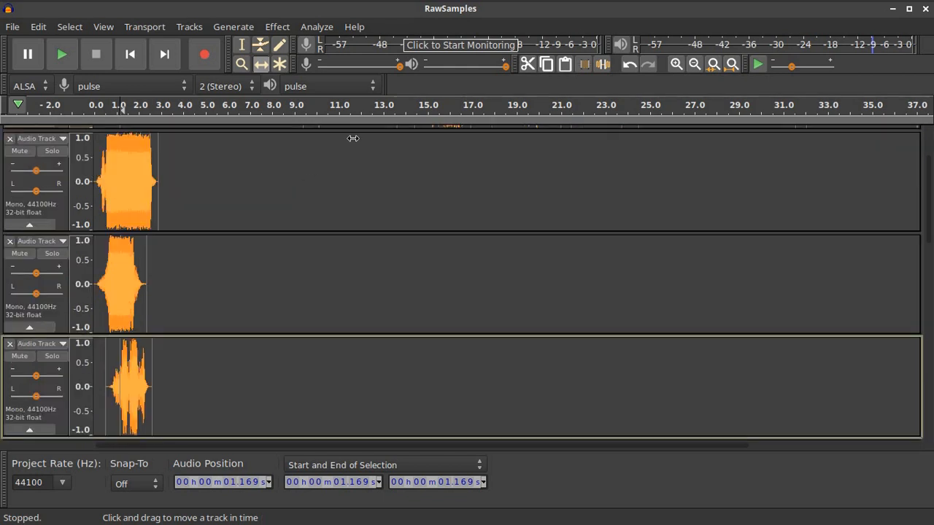
pyautogui.scroll(2, 358, 175)
# Collapse the RawSamples track and all the audio tracks to compact strips
pyautogui.click(29, 313)
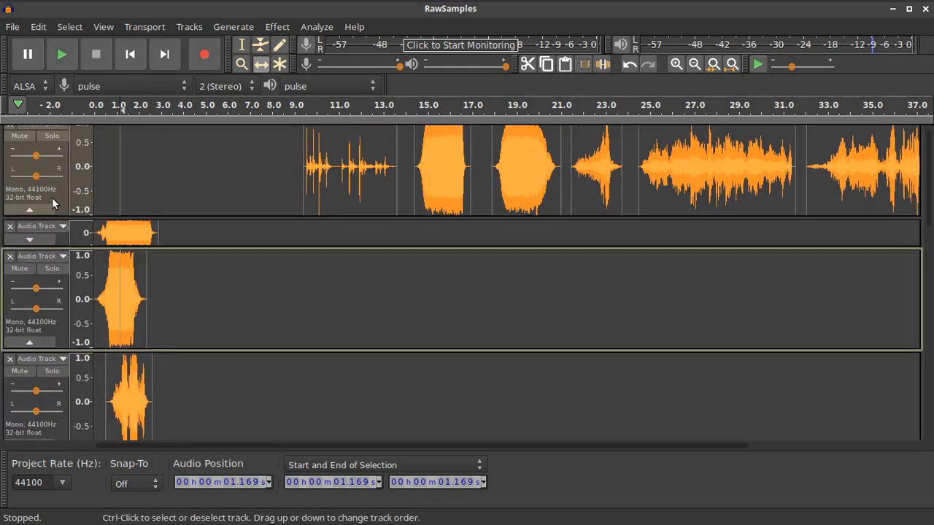
pyautogui.click(29, 209)
pyautogui.click(30, 269)
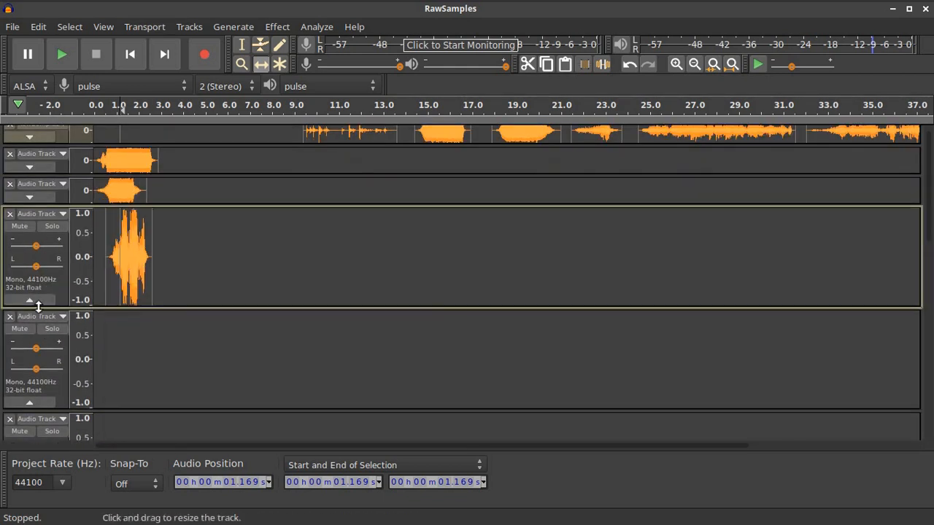
pyautogui.click(30, 299)
pyautogui.click(30, 330)
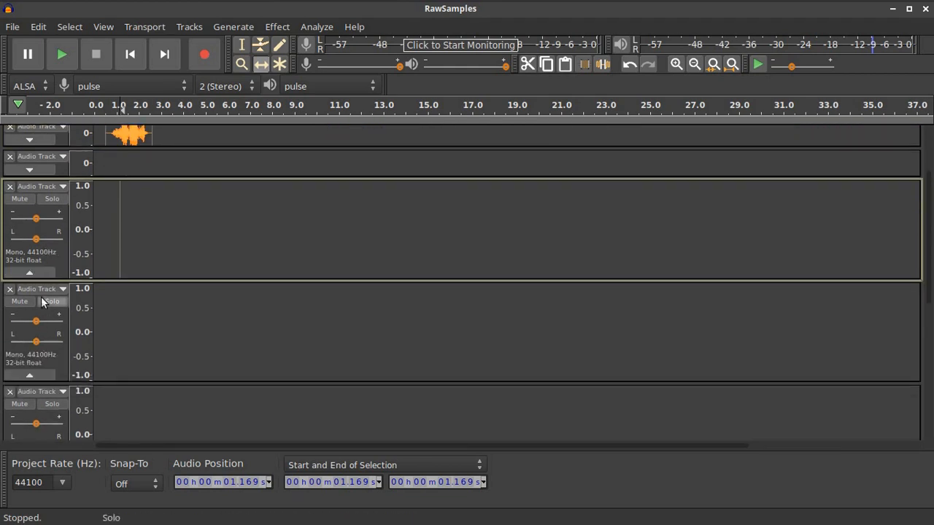
pyautogui.click(30, 276)
pyautogui.click(41, 302)
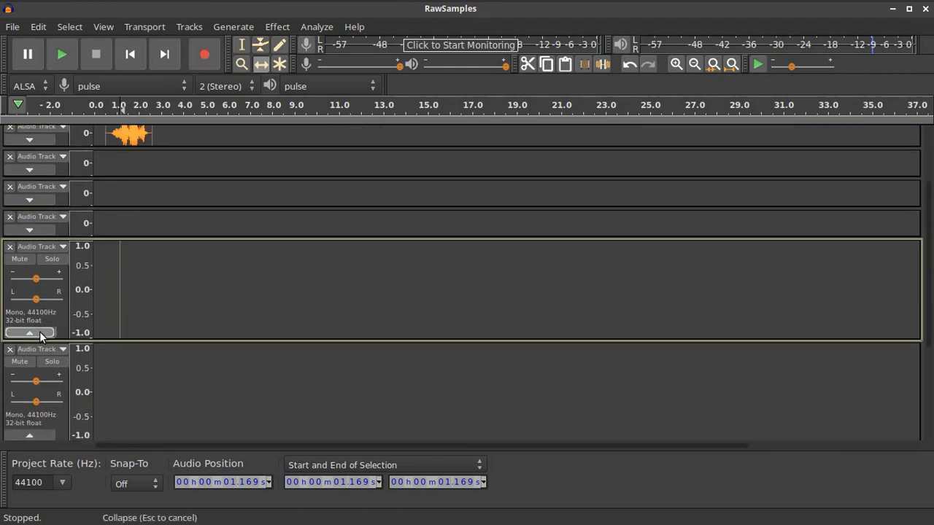
pyautogui.click(40, 332)
pyautogui.click(43, 360)
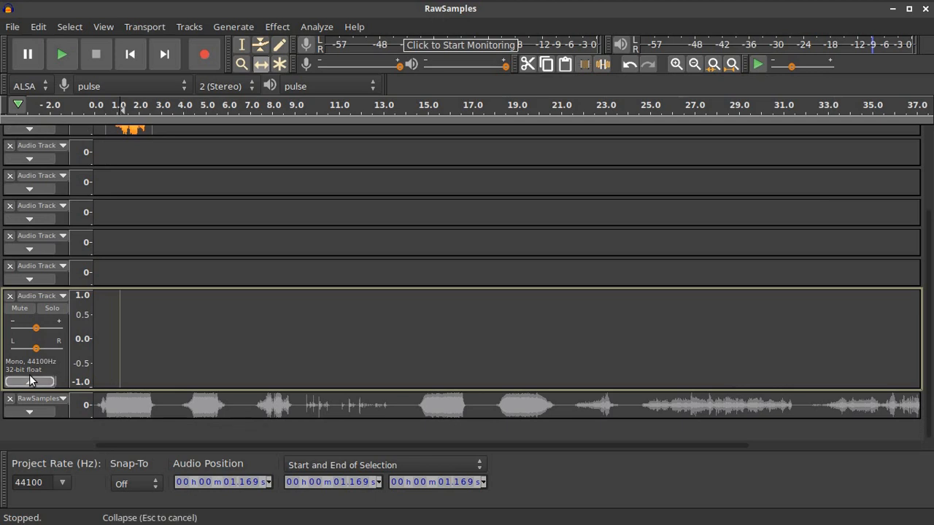
pyautogui.click(30, 393)
# Move the remaining six clips to the start of tracks 5–10 and close the emptied RawSamples track
pyautogui.moveTo(328, 141); pyautogui.dragTo(128, 261)
pyautogui.moveTo(434, 138); pyautogui.dragTo(122, 291)
pyautogui.moveTo(519, 141); pyautogui.dragTo(151, 324)
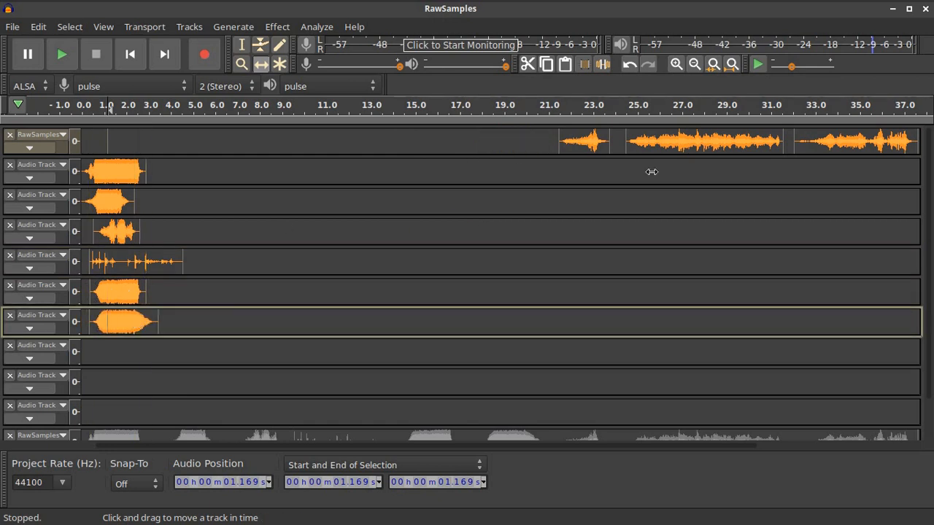
pyautogui.moveTo(569, 145); pyautogui.dragTo(109, 355)
pyautogui.moveTo(698, 148); pyautogui.dragTo(163, 390)
pyautogui.moveTo(826, 148); pyautogui.dragTo(131, 417)
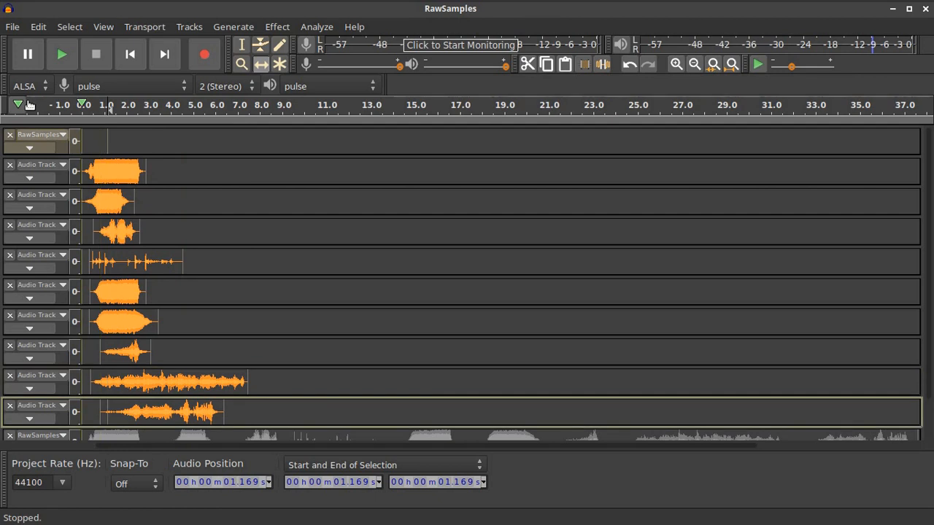
pyautogui.click(10, 134)
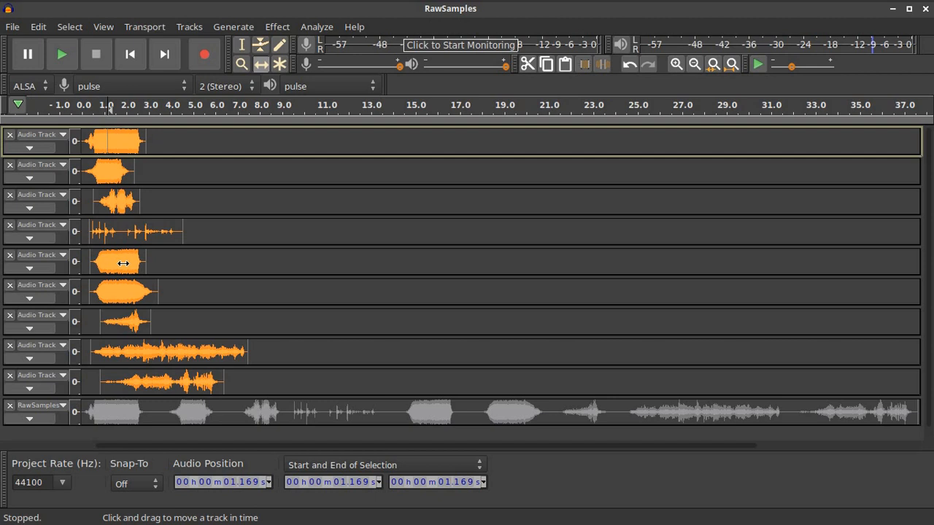
# Swap clips among tracks 4–7, then shift the track 4 and 5 clips earlier in time
pyautogui.moveTo(131, 264); pyautogui.dragTo(241, 223)
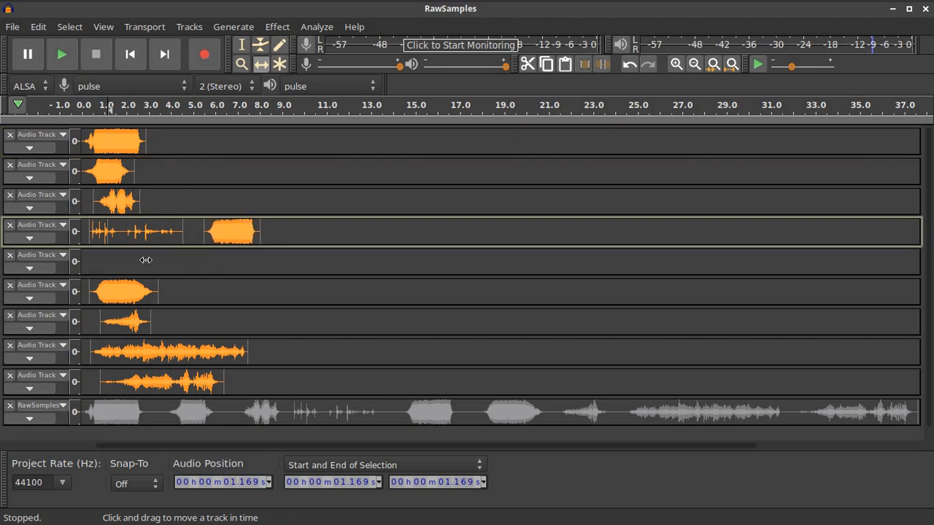
pyautogui.moveTo(135, 288); pyautogui.dragTo(159, 261)
pyautogui.click(132, 233)
pyautogui.moveTo(125, 320); pyautogui.dragTo(226, 267)
pyautogui.moveTo(142, 225); pyautogui.dragTo(155, 320)
pyautogui.moveTo(235, 230); pyautogui.dragTo(139, 230)
pyautogui.moveTo(208, 264); pyautogui.dragTo(127, 257)
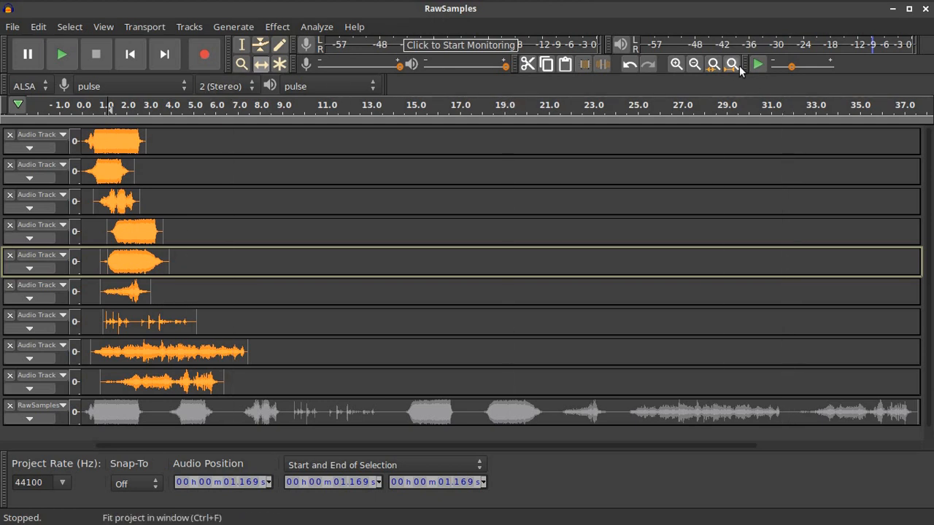
# Zoom in twice and apply a Fade In to the openings of the clips on tracks 1–3
pyautogui.click(676, 63)
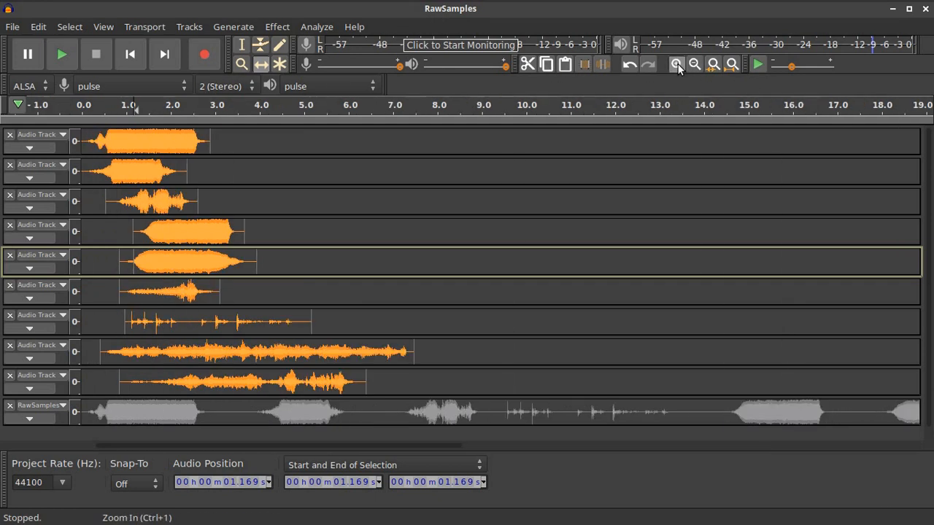
pyautogui.click(677, 64)
pyautogui.click(676, 64)
pyautogui.click(241, 45)
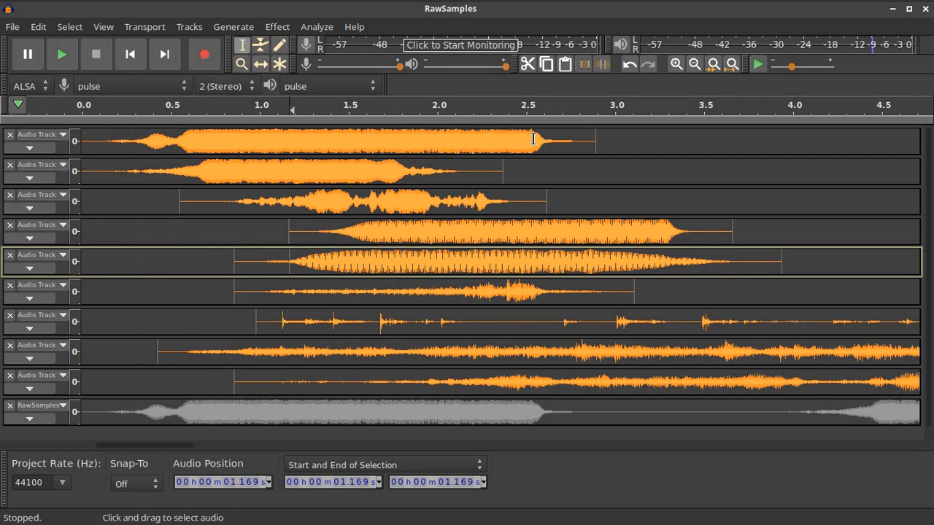
pyautogui.moveTo(531, 137); pyautogui.dragTo(93, 140)
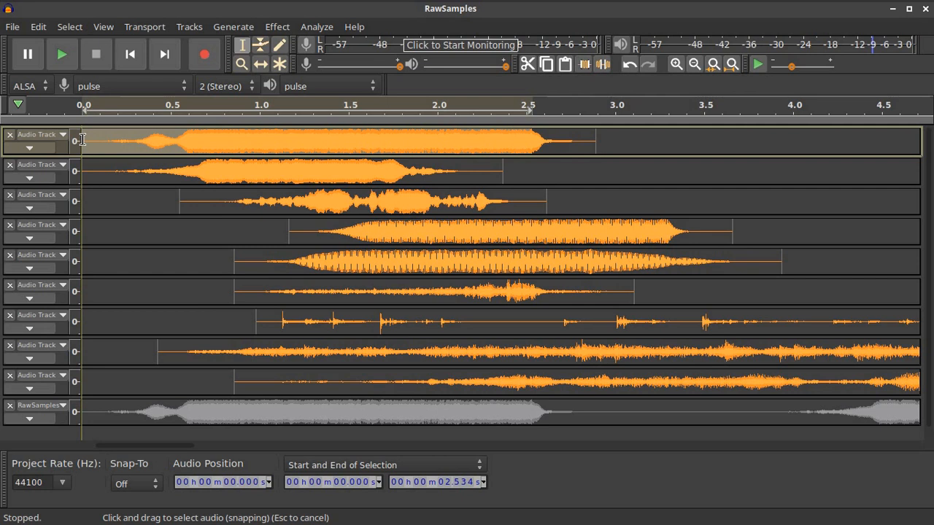
pyautogui.click(277, 26)
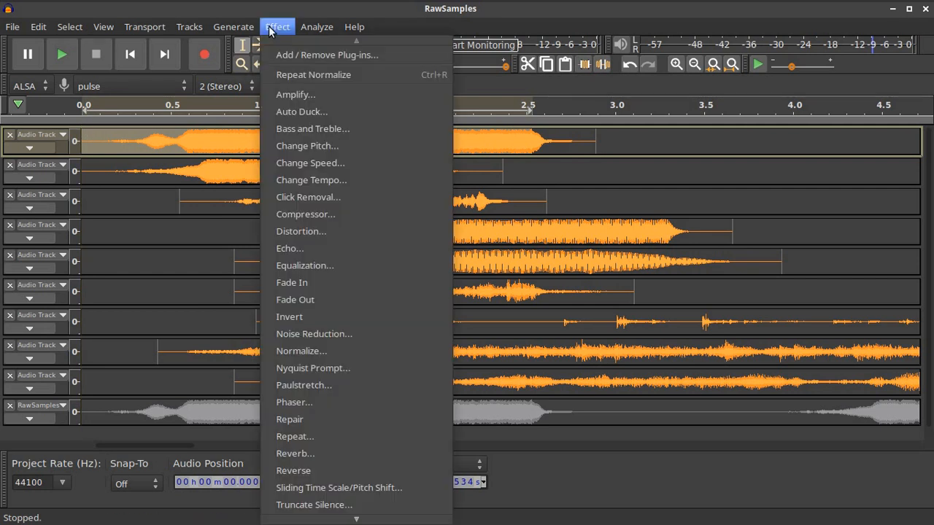
pyautogui.click(346, 282)
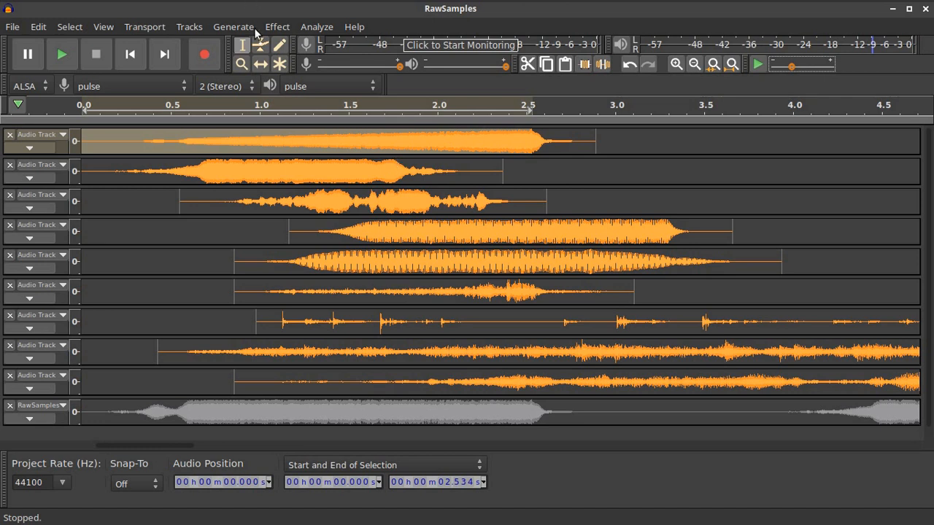
pyautogui.moveTo(394, 167); pyautogui.dragTo(82, 166)
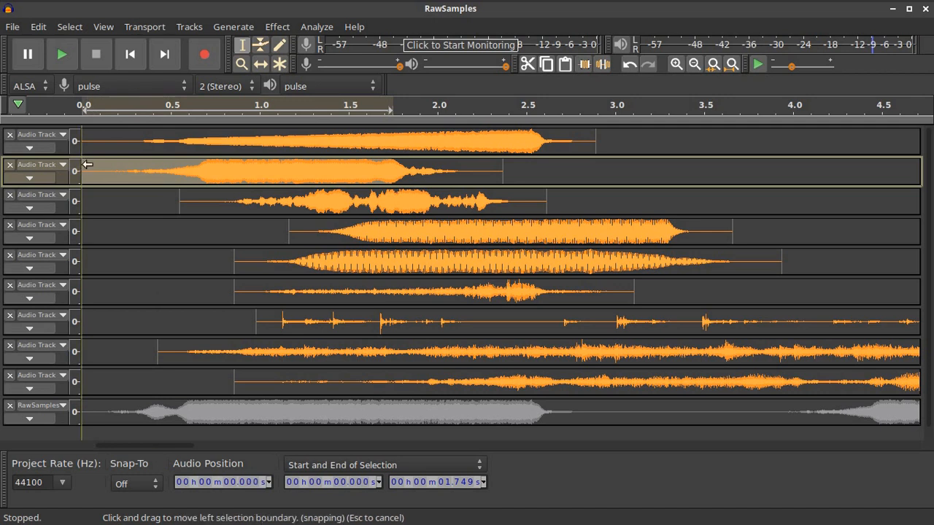
pyautogui.click(286, 28)
pyautogui.click(335, 291)
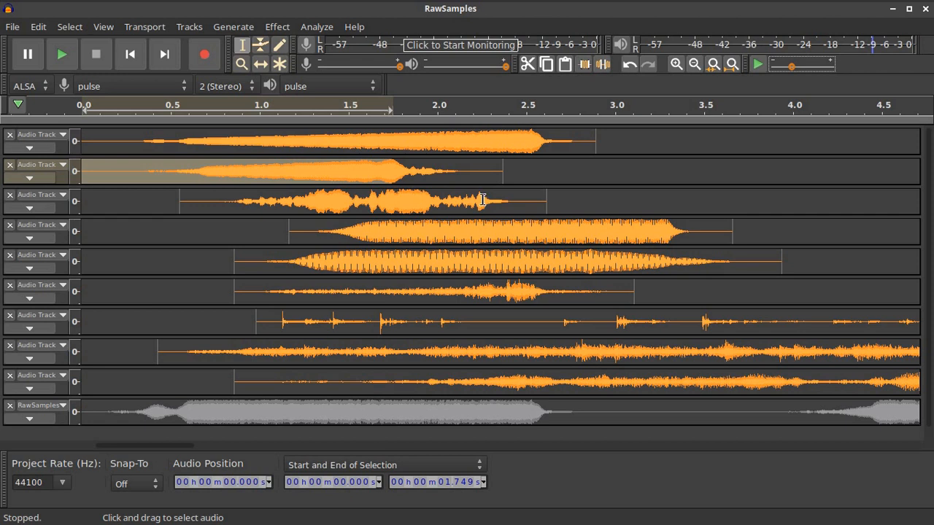
pyautogui.moveTo(481, 199); pyautogui.dragTo(184, 198)
pyautogui.click(277, 27)
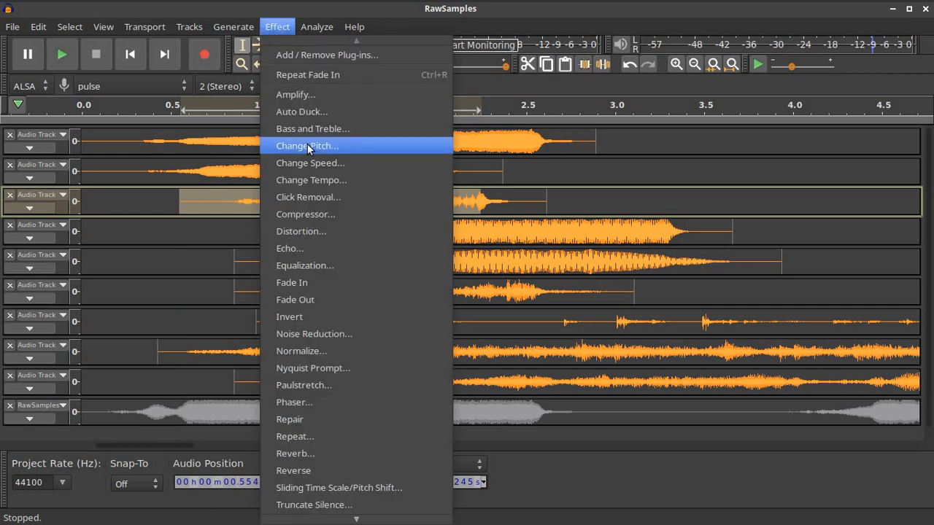
pyautogui.click(328, 277)
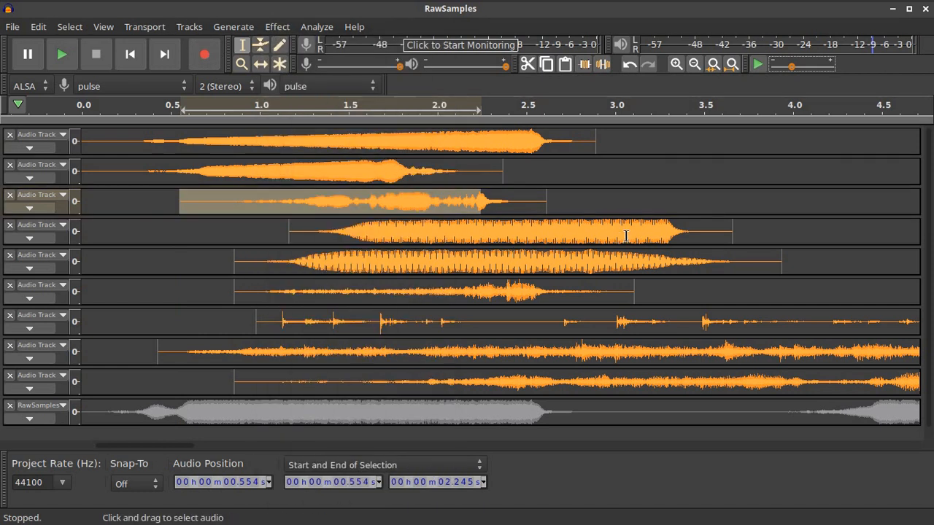
# Apply a Fade In to the opening portions of the clips on tracks 4, 5 and 6
pyautogui.moveTo(661, 228); pyautogui.dragTo(291, 220)
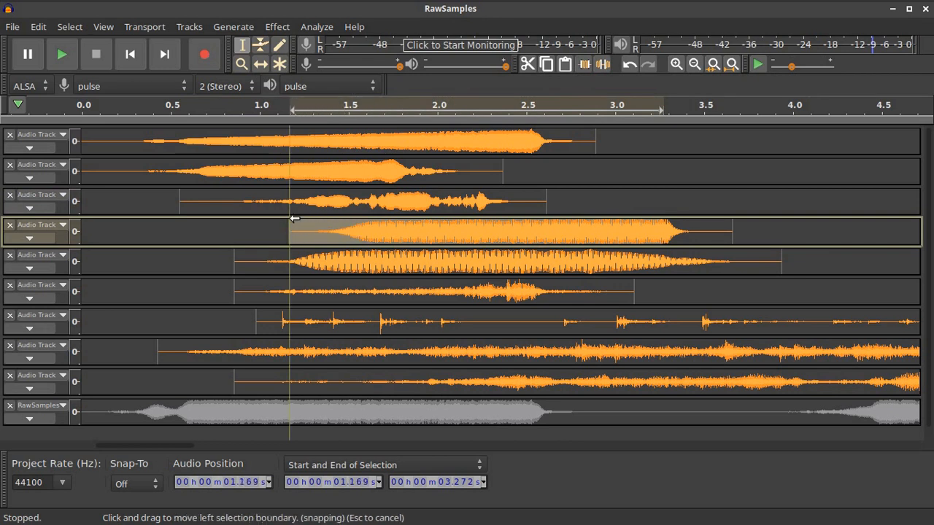
pyautogui.click(278, 28)
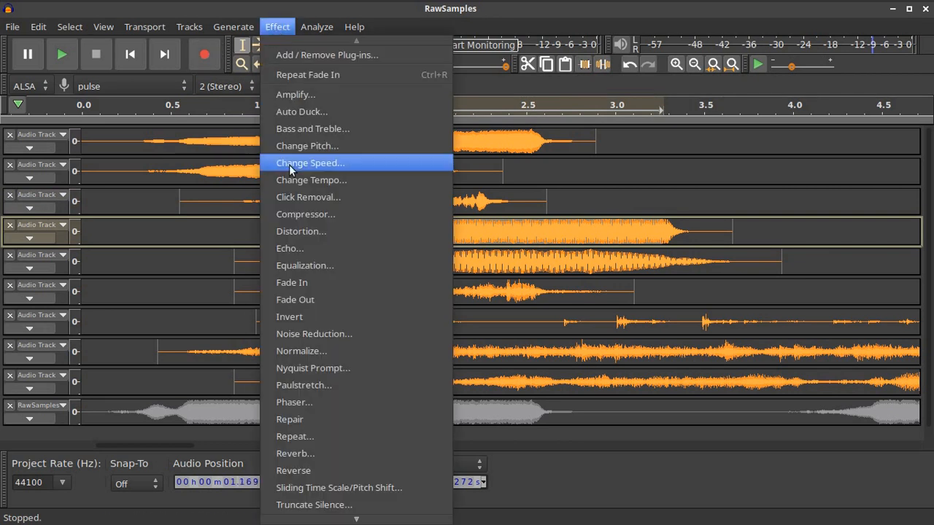
pyautogui.click(299, 283)
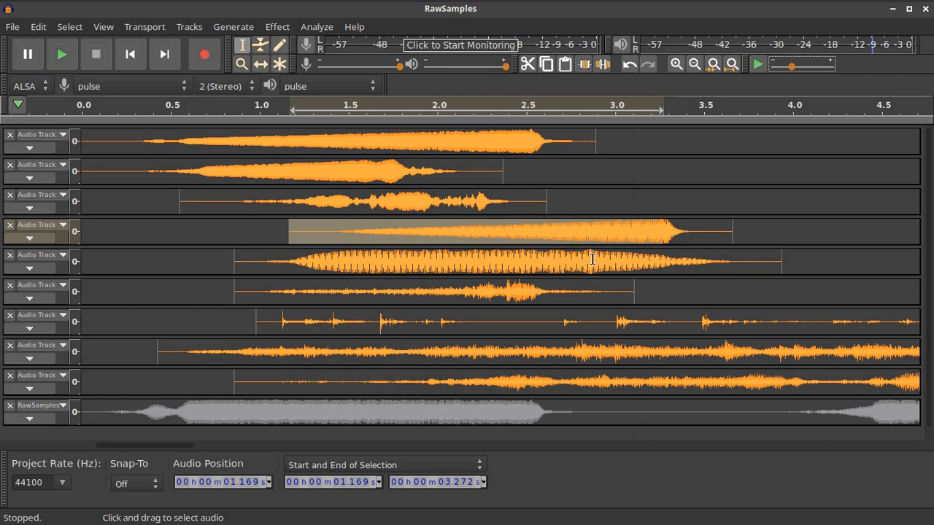
pyautogui.moveTo(592, 259); pyautogui.dragTo(233, 255)
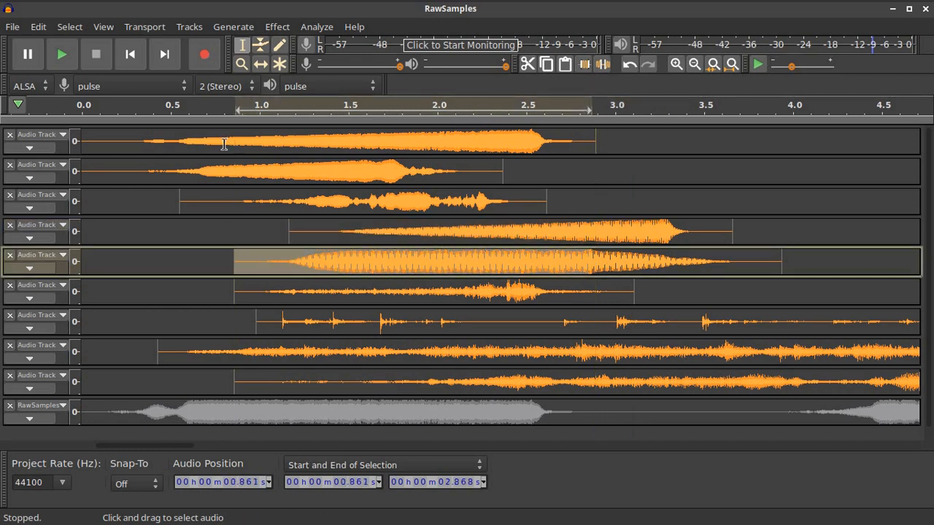
pyautogui.click(277, 26)
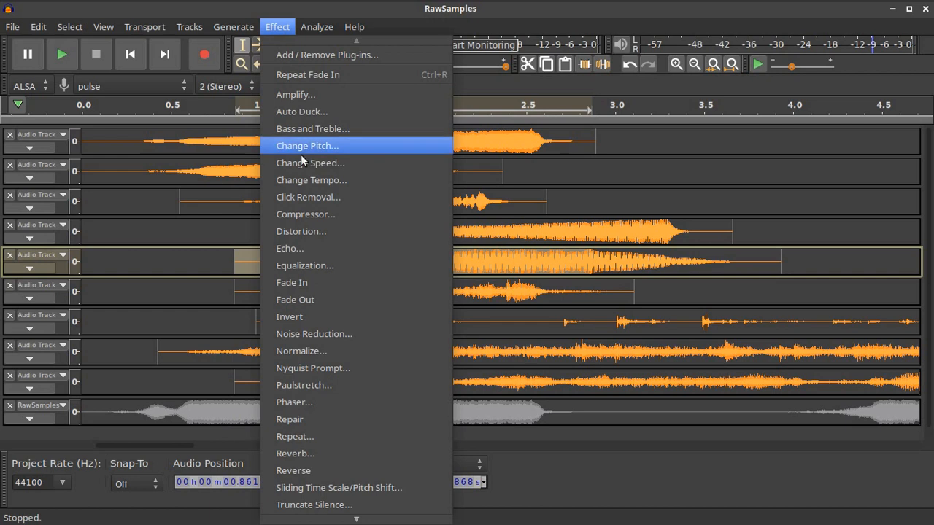
pyautogui.click(343, 286)
pyautogui.moveTo(521, 292); pyautogui.dragTo(235, 292)
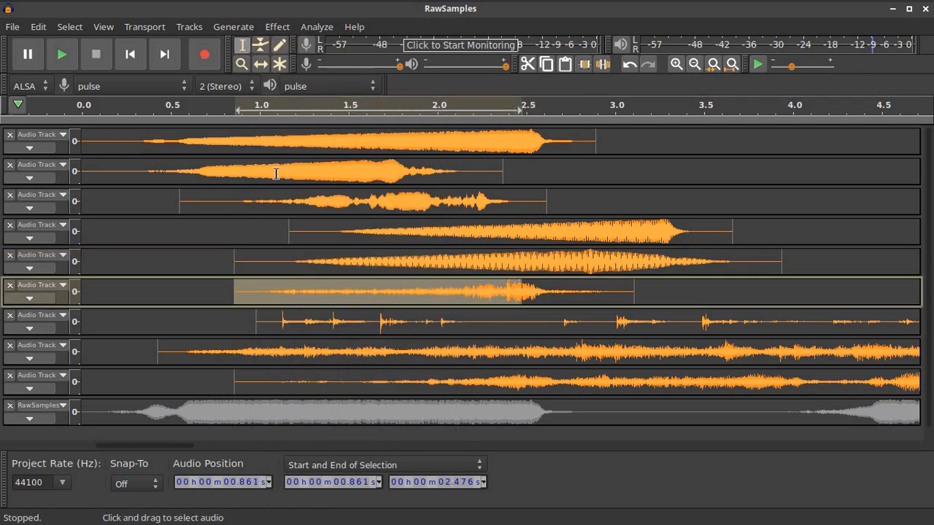
pyautogui.click(277, 26)
pyautogui.click(334, 286)
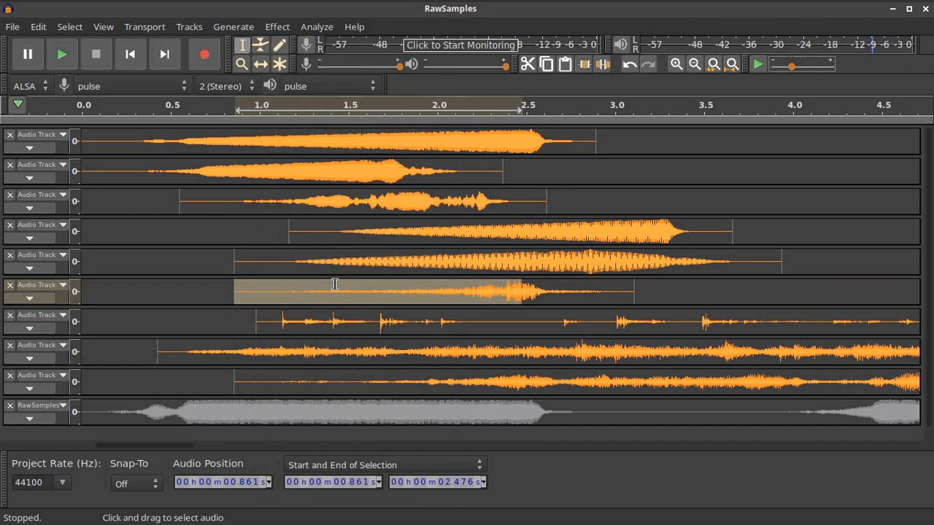
# Select track 8's long clip from about 0.43 s to 6.91 s and apply a Fade In
pyautogui.scroll(-1, 529, 321)
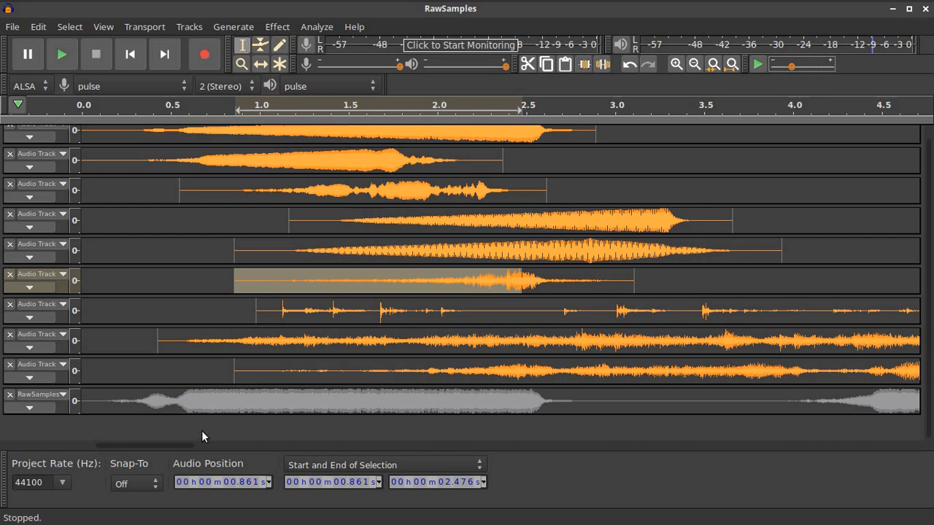
pyautogui.moveTo(180, 443)
pyautogui.mouseDown()
pyautogui.moveTo(217, 443)
pyautogui.moveTo(184, 443)
pyautogui.mouseUp()
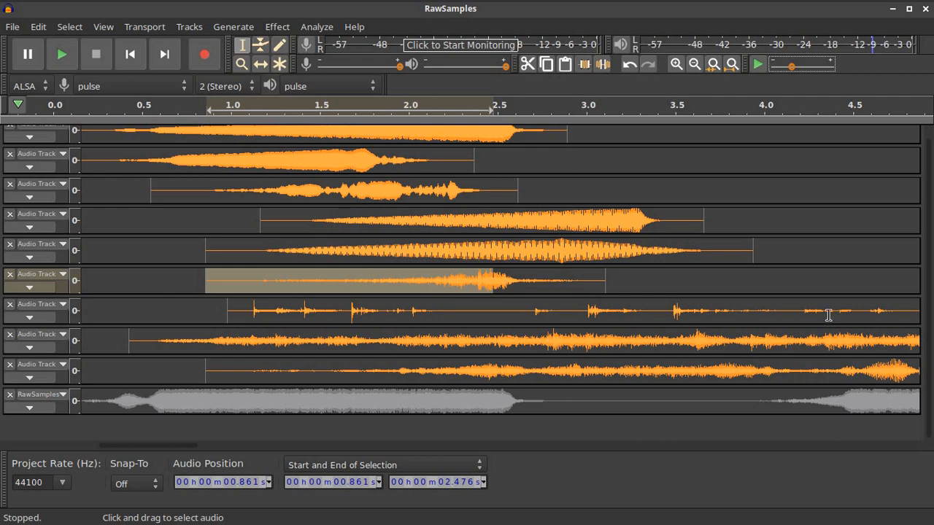
pyautogui.click(694, 63)
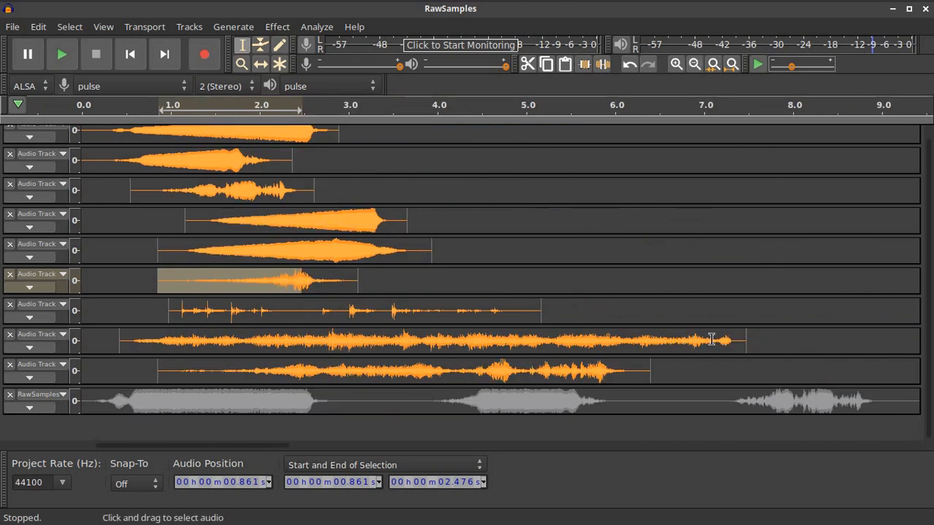
pyautogui.moveTo(697, 340); pyautogui.dragTo(428, 338)
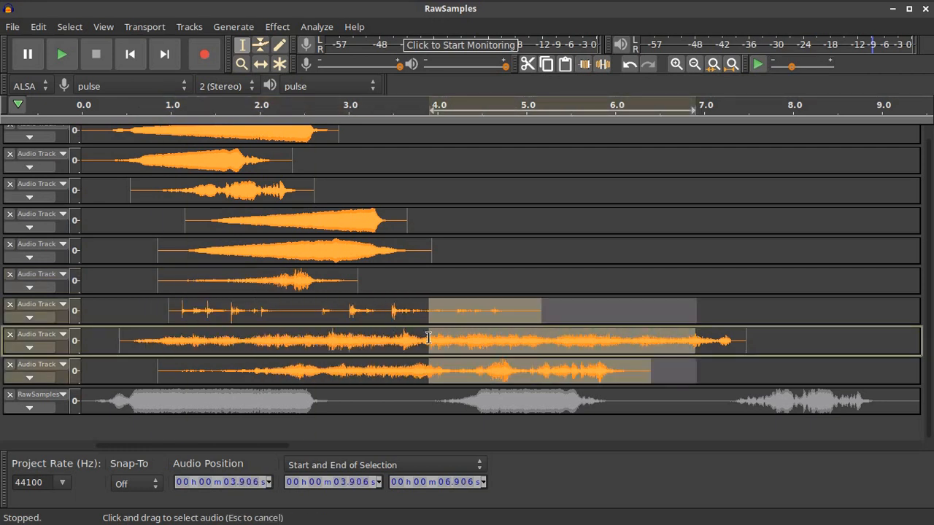
pyautogui.click(681, 333)
pyautogui.moveTo(697, 340); pyautogui.dragTo(119, 339)
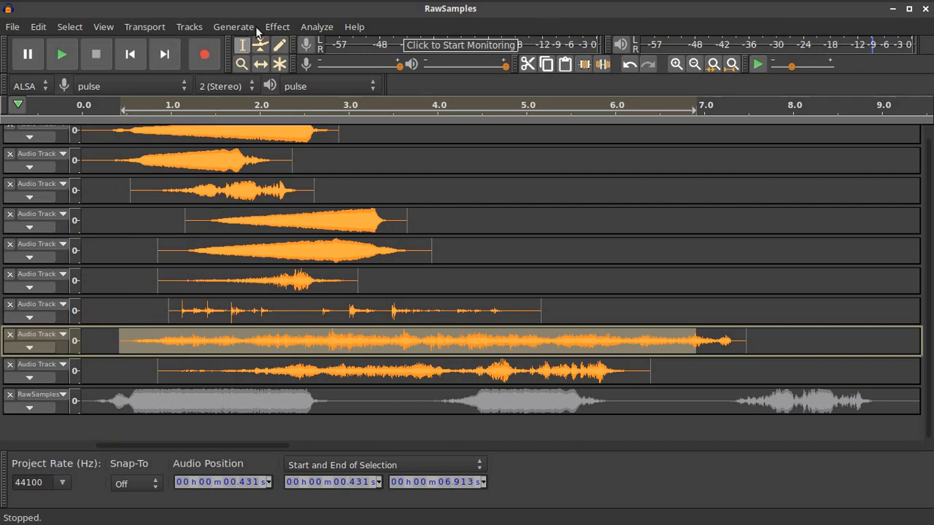
pyautogui.click(284, 30)
pyautogui.click(286, 282)
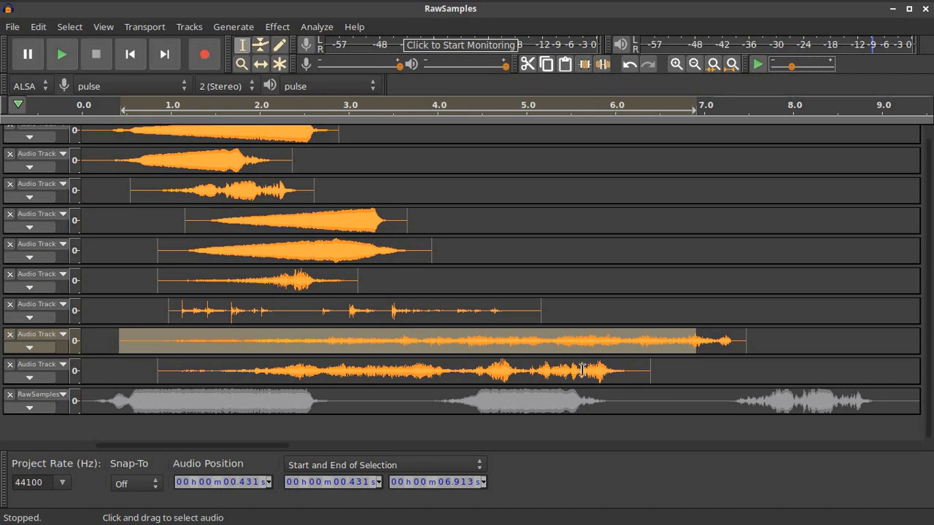
pyautogui.scroll(1, 682, 371)
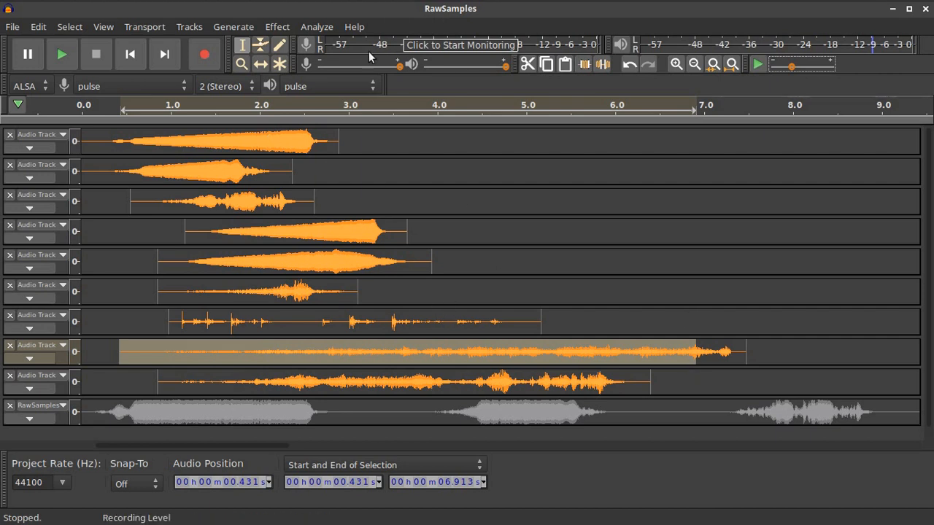
# Move track 8's long clip to 0 s and shift tracks 1 and 5 later, to about 3.9 and 4.4 s
pyautogui.click(261, 65)
pyautogui.moveTo(413, 359); pyautogui.dragTo(367, 356)
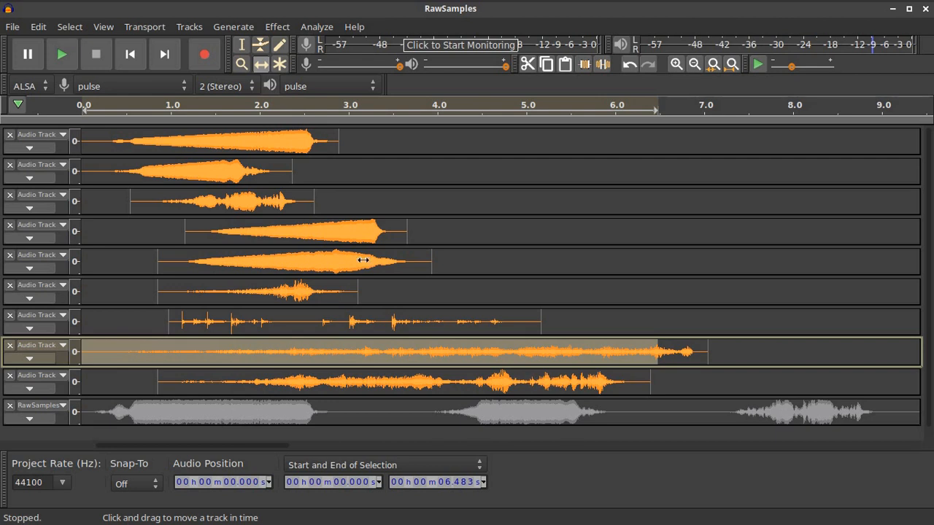
pyautogui.moveTo(300, 148); pyautogui.dragTo(641, 146)
pyautogui.moveTo(364, 260); pyautogui.dragTo(686, 274)
# Shift tracks 4, 6, 3 and 2 later (about 4.3, 4.7, 4.7, 4.5 s), then expand track 7
pyautogui.moveTo(375, 232); pyautogui.dragTo(655, 231)
pyautogui.moveTo(297, 291); pyautogui.dragTo(648, 291)
pyautogui.moveTo(238, 201); pyautogui.dragTo(610, 206)
pyautogui.moveTo(254, 176); pyautogui.dragTo(668, 173)
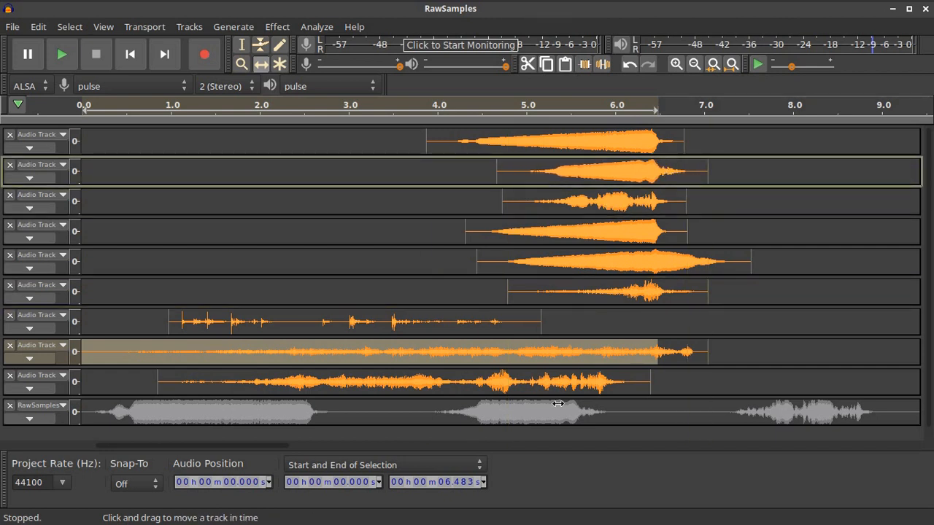
pyautogui.click(373, 317)
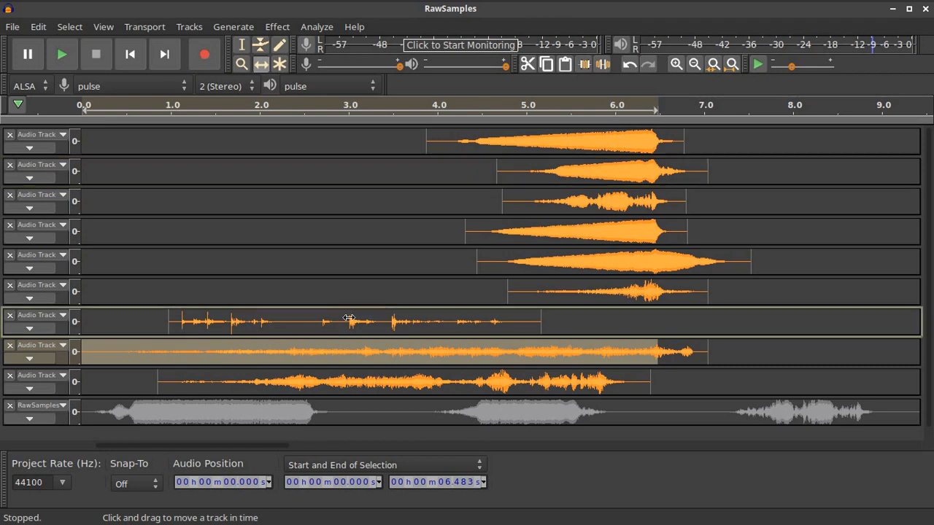
pyautogui.click(29, 328)
# Solo track 7 and listen to its crackling clip alone
pyautogui.click(51, 327)
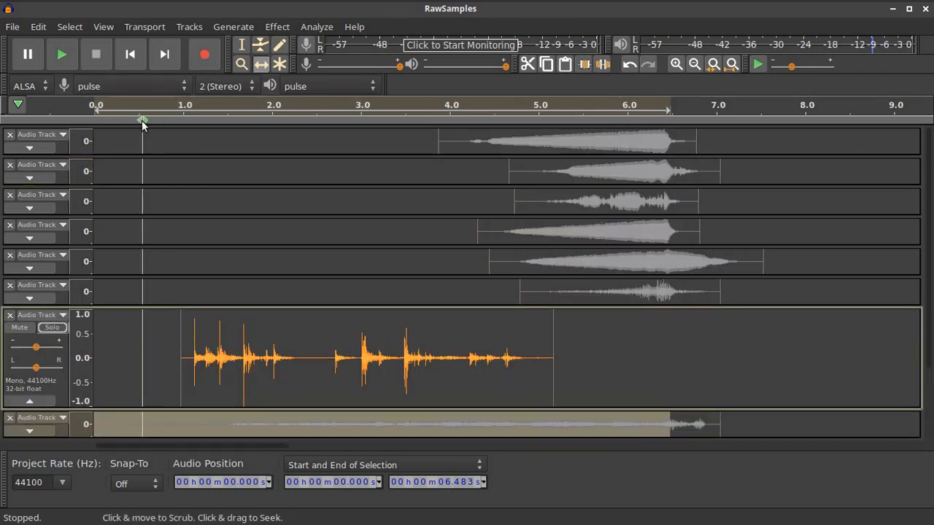
pyautogui.click(160, 106)
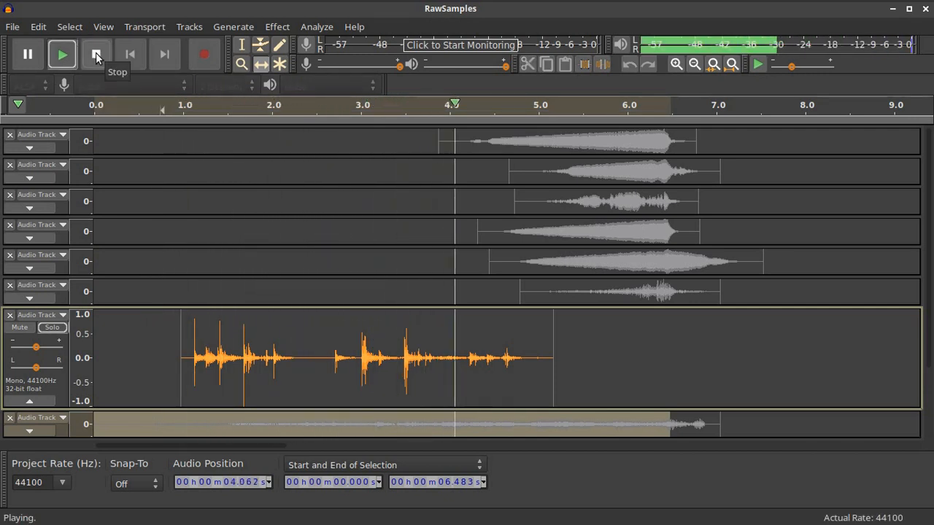
pyautogui.click(97, 55)
# Select track 7's whole clip and apply Effect > Reverse
pyautogui.press('F1')
pyautogui.doubleClick(325, 355)
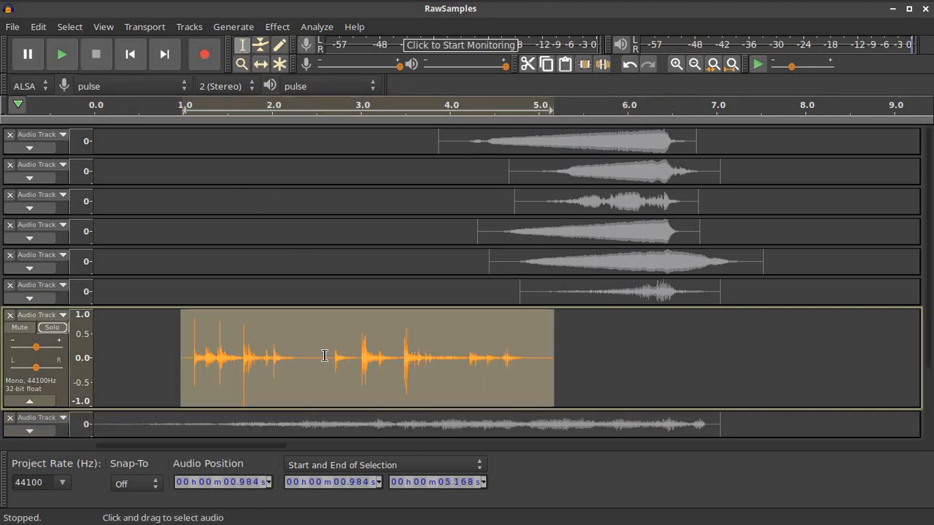
pyautogui.click(277, 26)
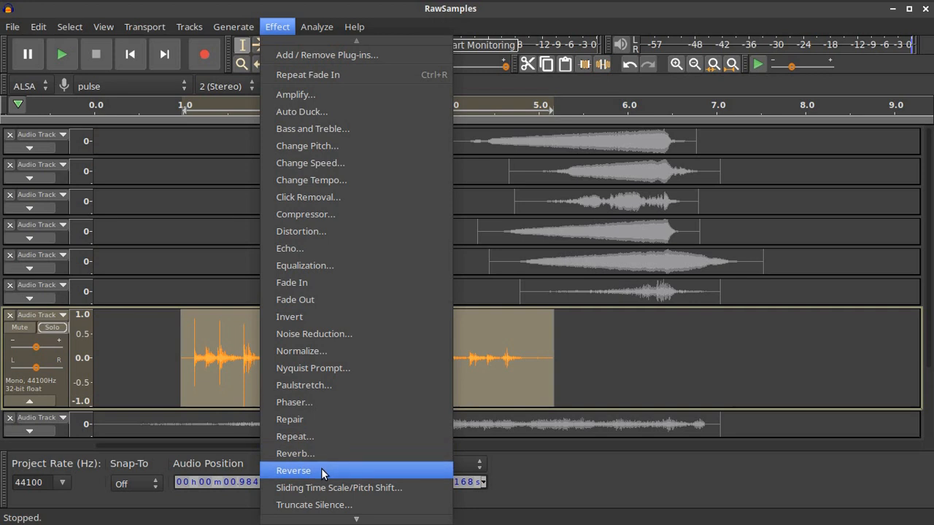
pyautogui.click(293, 470)
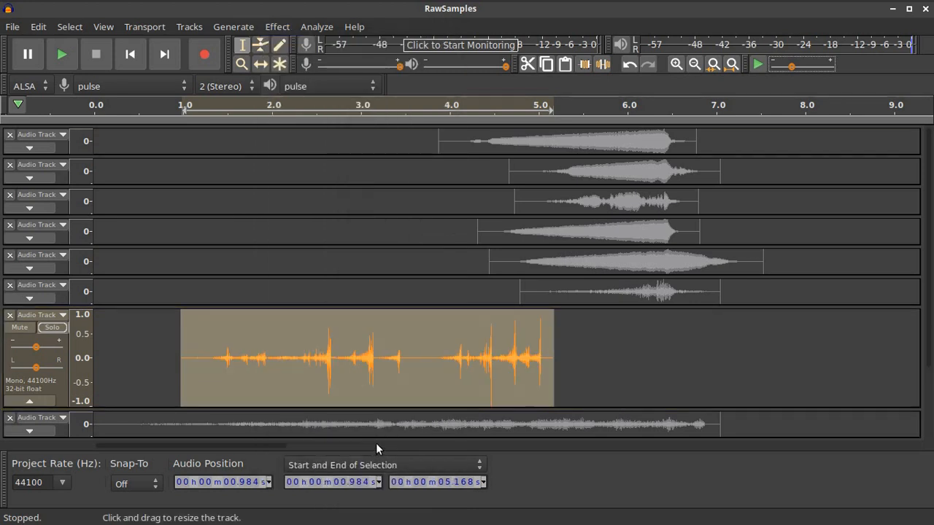
# Play the reversed clip, then unsolo track 7
pyautogui.click(173, 107)
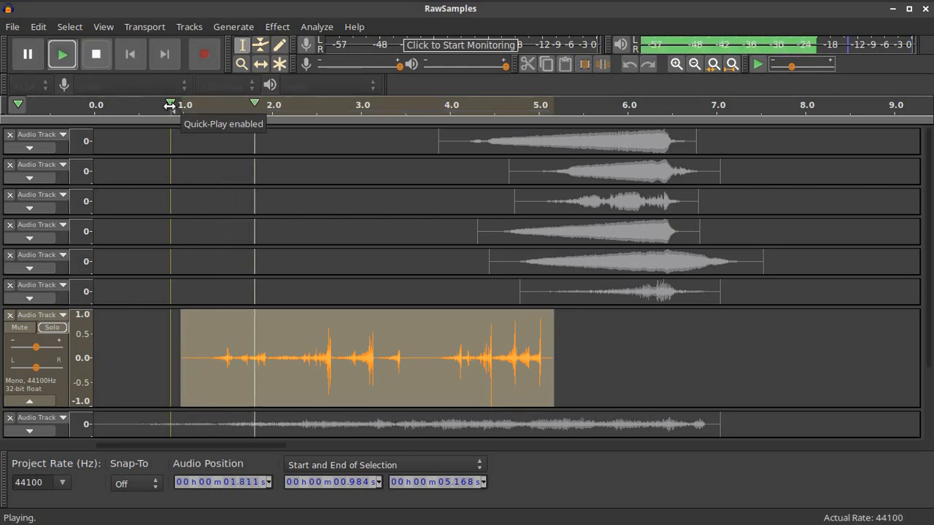
pyautogui.click(93, 53)
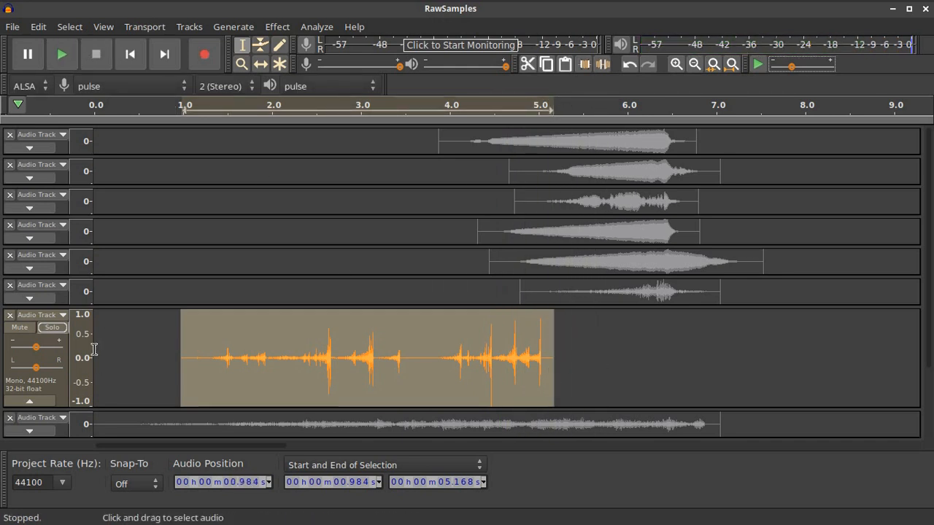
pyautogui.click(58, 330)
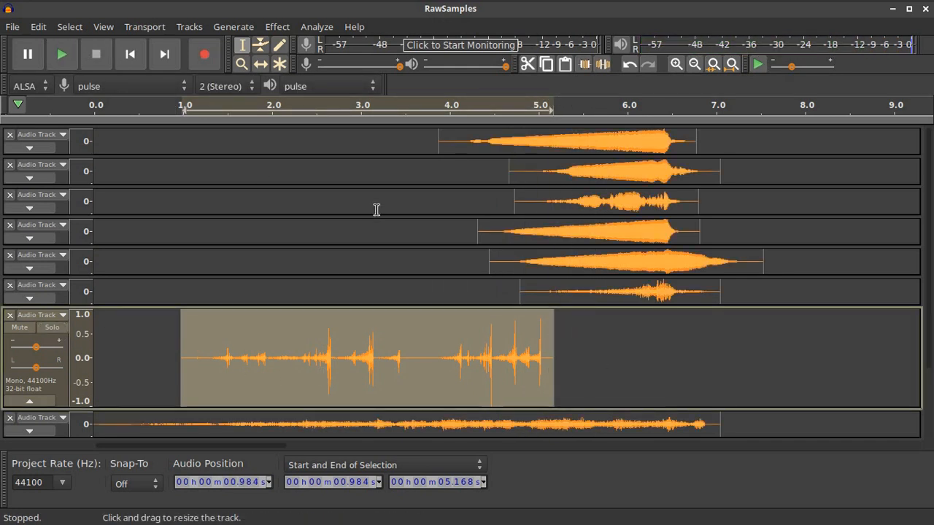
# Time-shift the reversed clip so it starts at about 1.35 s
pyautogui.click(260, 63)
pyautogui.moveTo(374, 371); pyautogui.dragTo(411, 370)
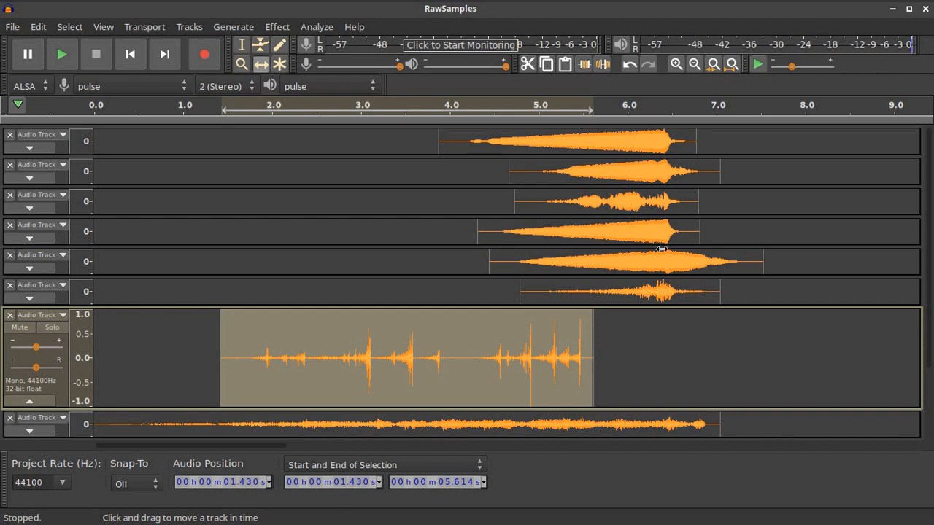
pyautogui.moveTo(526, 363); pyautogui.dragTo(519, 363)
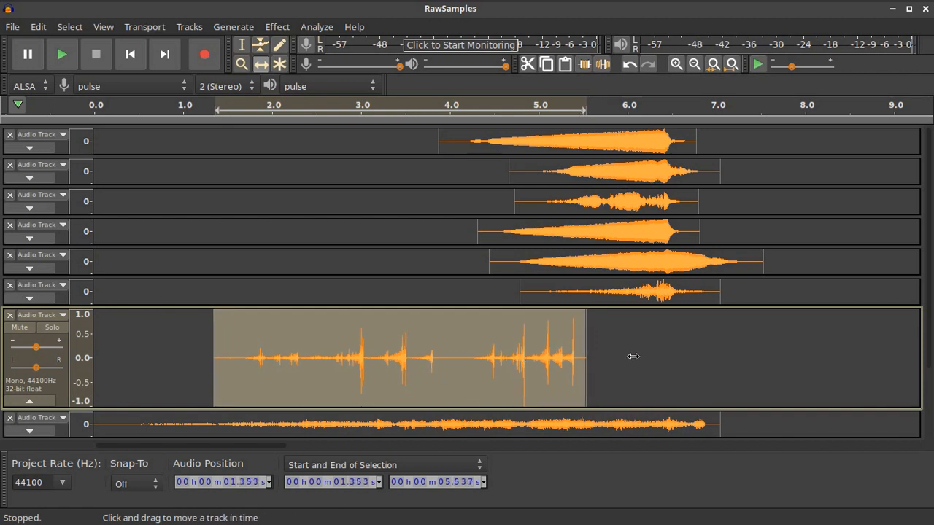
# Collapse track 7, expand track 9, then solo it and play it back
pyautogui.scroll(-3, 633, 356)
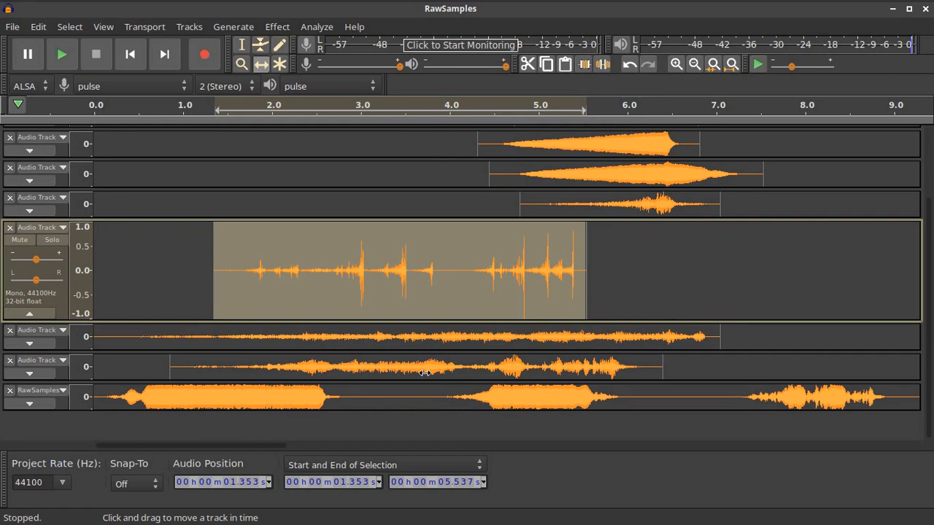
pyautogui.click(29, 314)
pyautogui.click(29, 301)
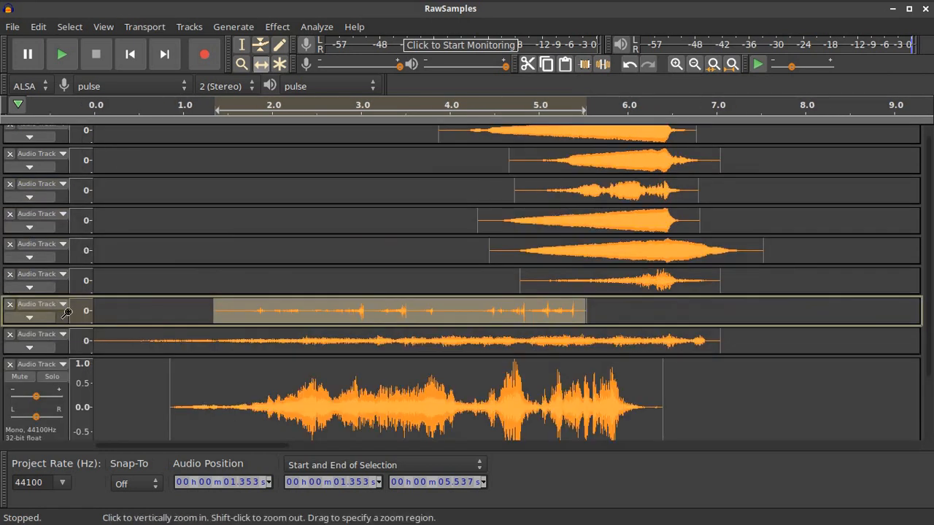
pyautogui.scroll(-3, 102, 379)
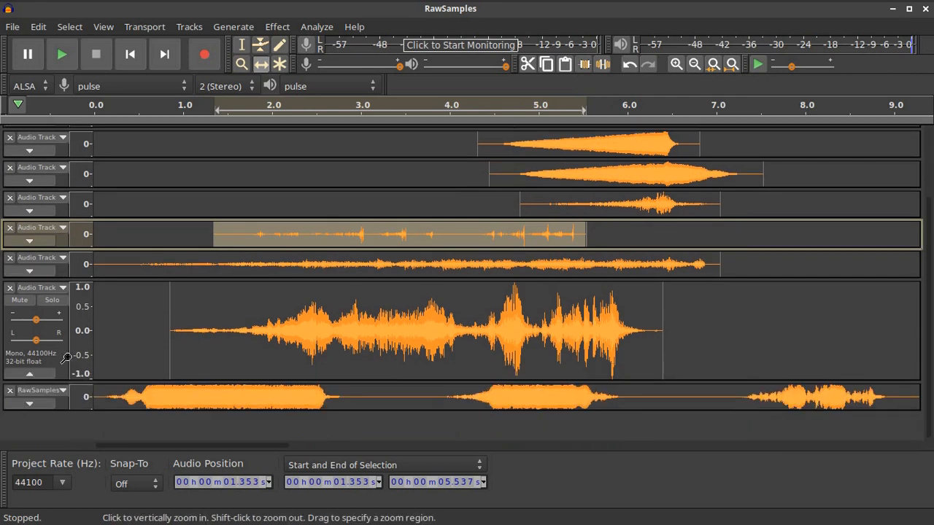
pyautogui.click(52, 300)
pyautogui.click(186, 107)
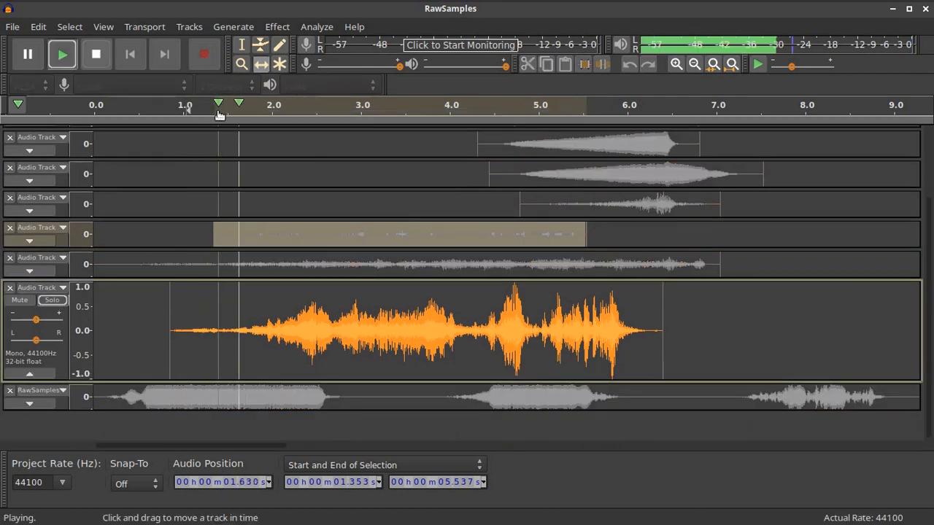
pyautogui.click(97, 55)
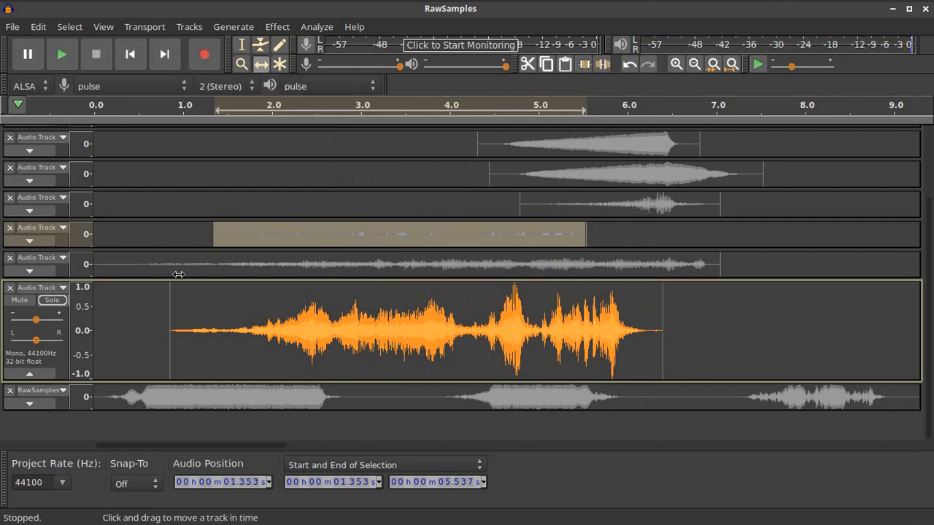
pyautogui.click(242, 45)
# Mix and render the ninth track's whole clip to a new track
pyautogui.doubleClick(309, 351)
pyautogui.click(189, 26)
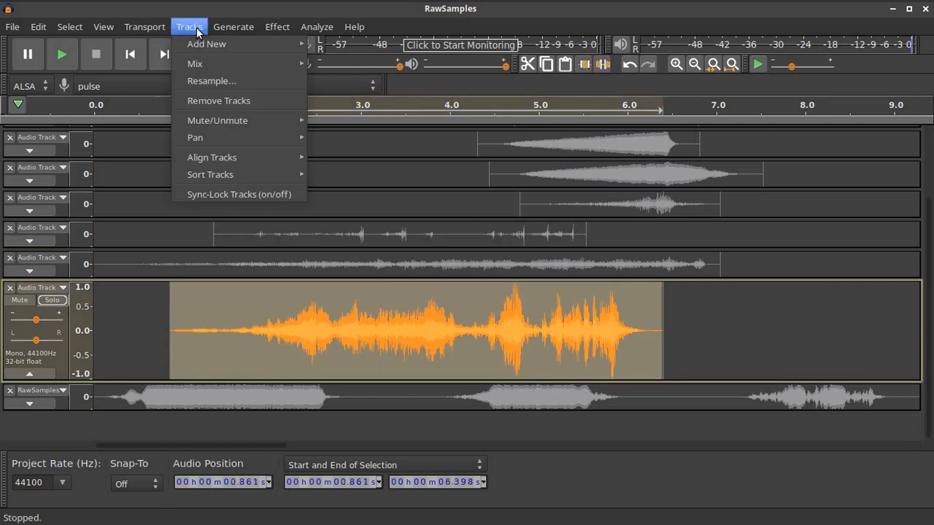
pyautogui.moveTo(201, 54)
pyautogui.moveTo(237, 65)
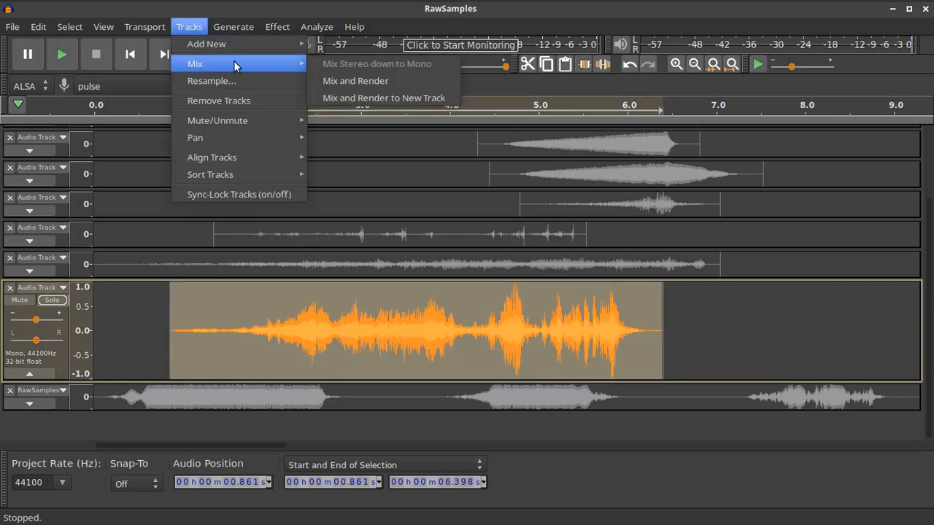
pyautogui.click(384, 98)
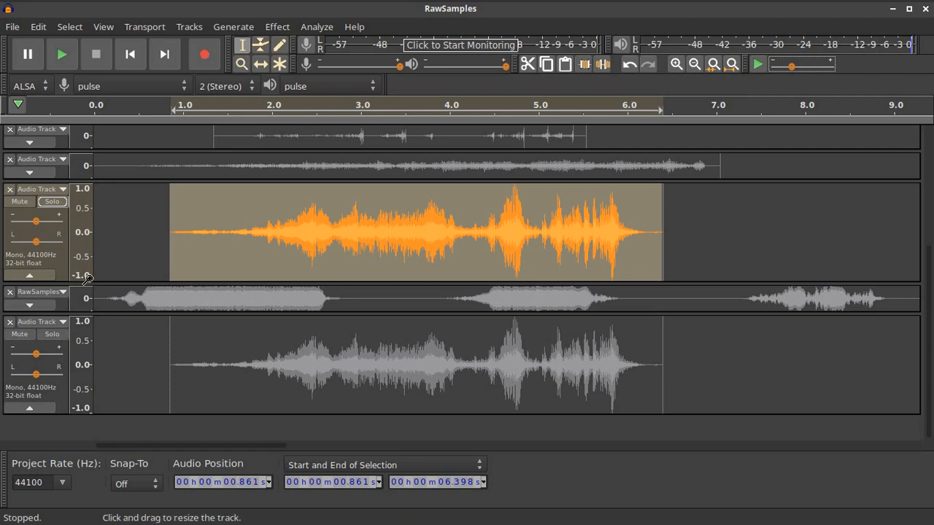
# Move the new track above RawSamples, unsolo the original, and solo the new track
pyautogui.click(63, 322)
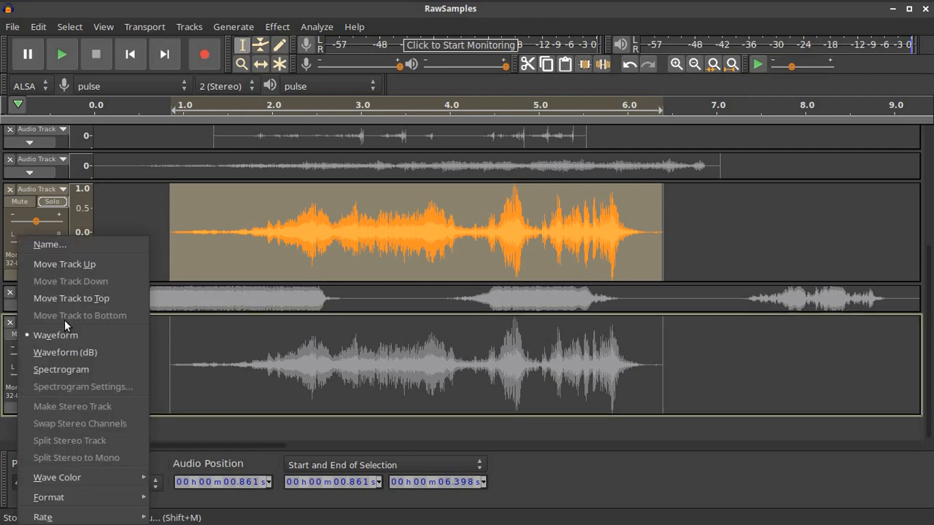
pyautogui.click(68, 265)
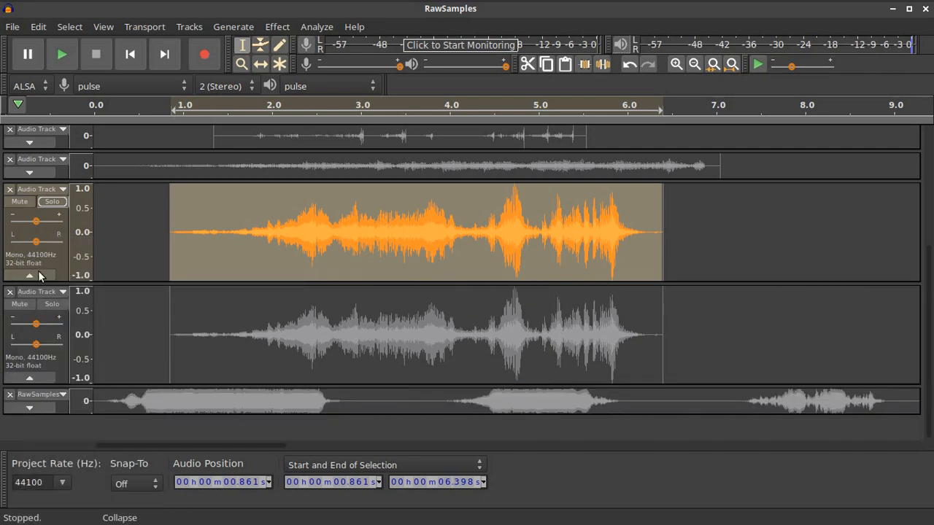
pyautogui.click(45, 208)
pyautogui.click(52, 304)
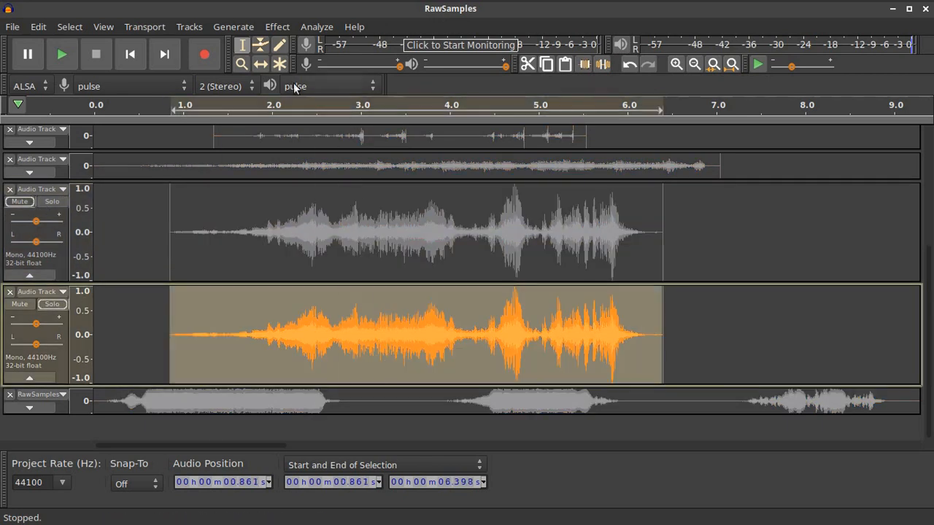
pyautogui.click(277, 27)
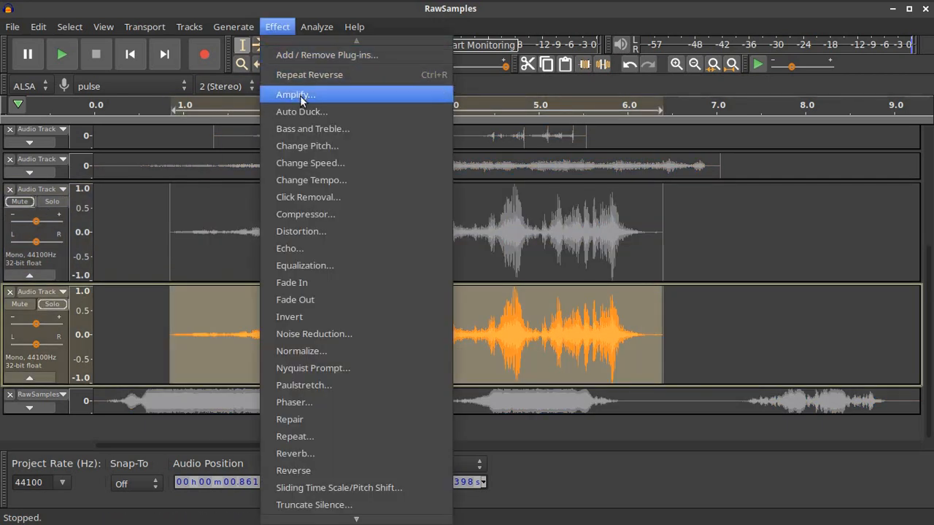
# Open Change Pitch and set it to drop from C3 to C2, 12 semitones (-50%)
pyautogui.click(315, 150)
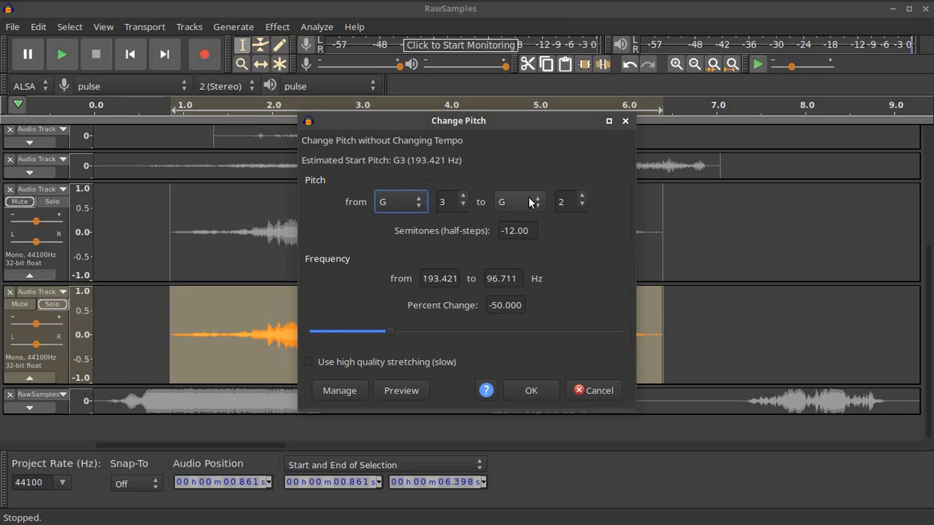
pyautogui.click(419, 203)
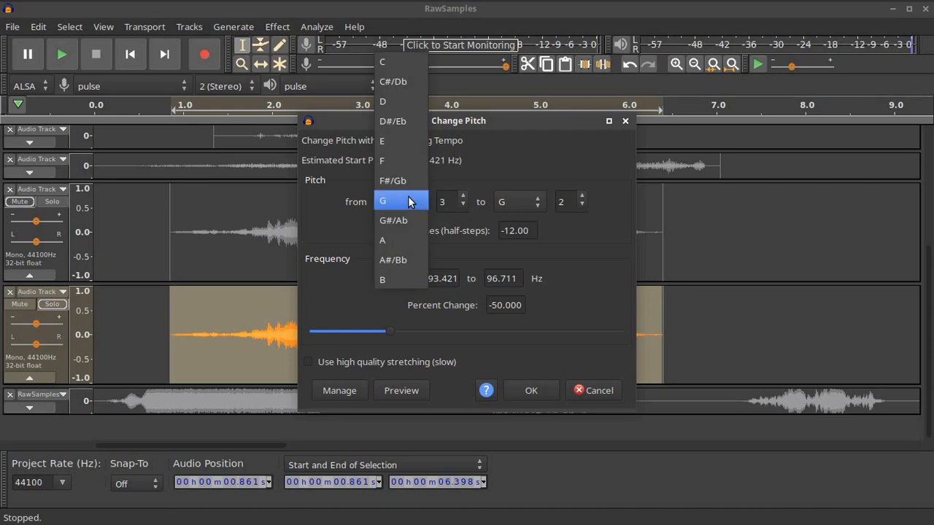
pyautogui.click(398, 62)
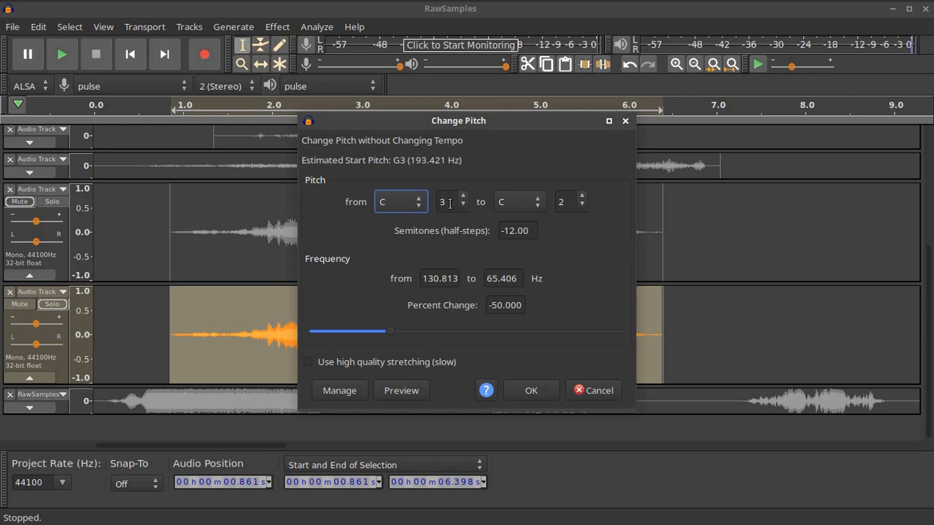
# Apply the octave-down pitch change, preview from about 1 s, and unsolo the fourth track
pyautogui.click(535, 391)
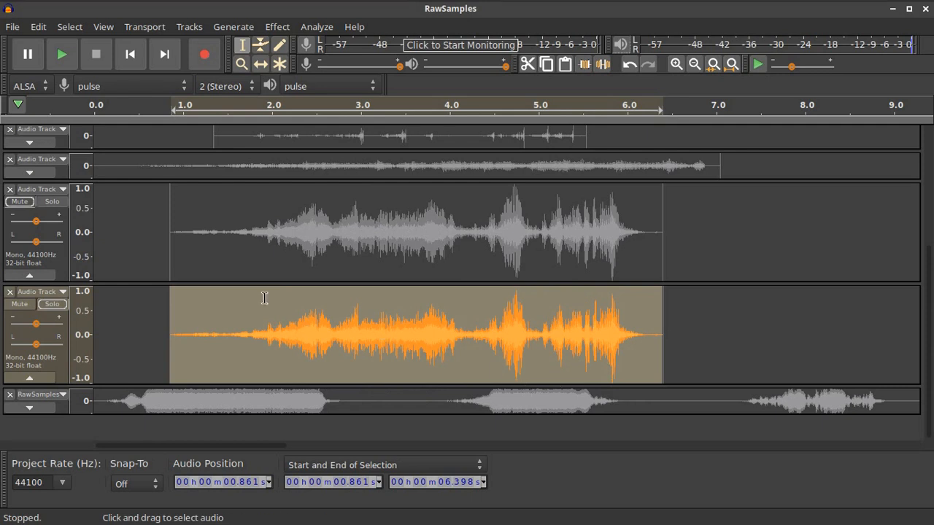
pyautogui.click(189, 109)
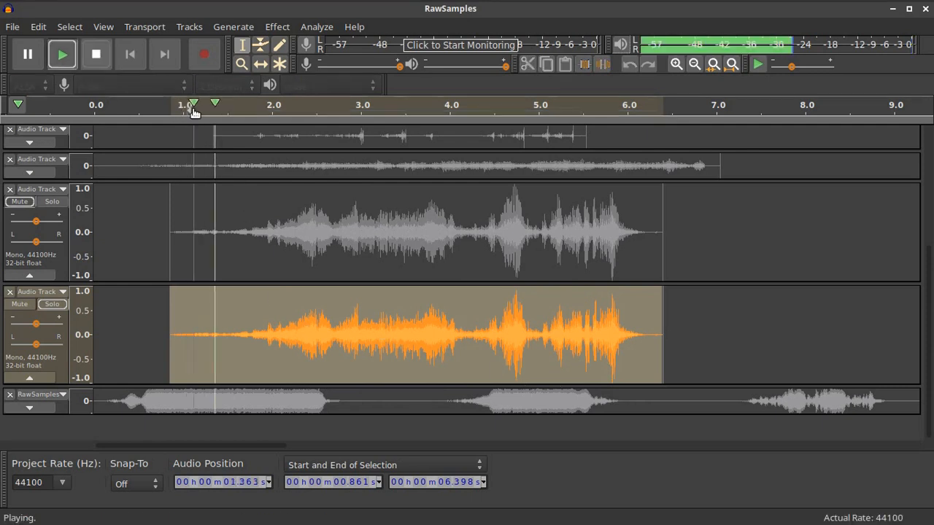
pyautogui.click(108, 60)
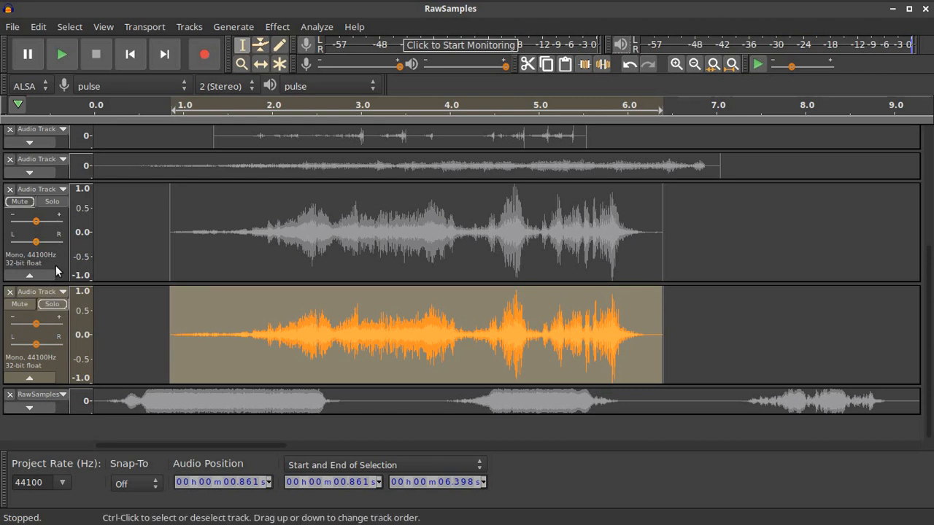
pyautogui.click(52, 303)
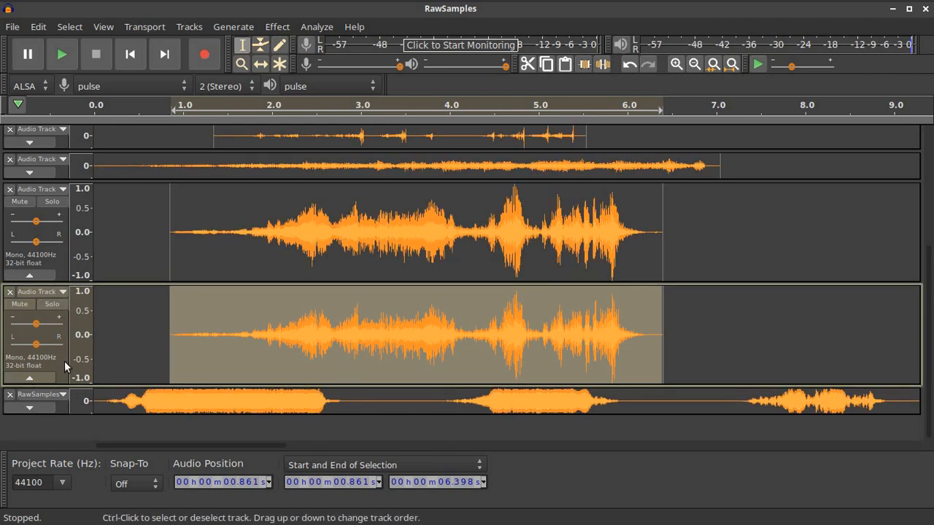
# Briefly solo RawSamples to check it, then unsolo and mute it and collapse it
pyautogui.click(30, 408)
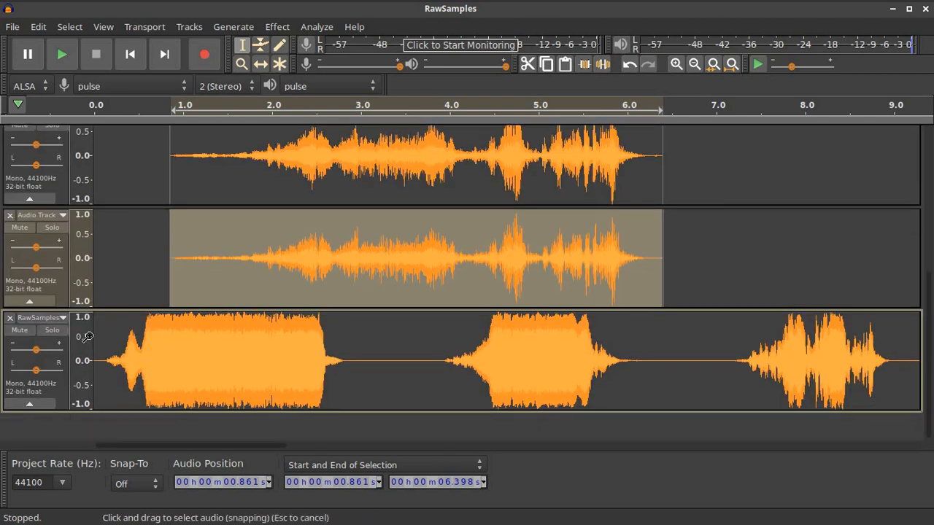
pyautogui.click(52, 330)
pyautogui.click(30, 404)
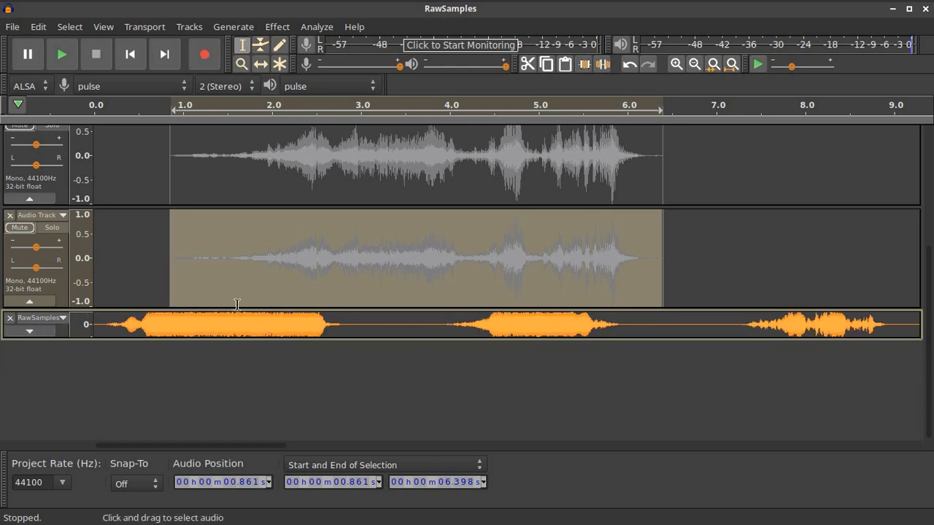
pyautogui.click(29, 332)
pyautogui.click(50, 409)
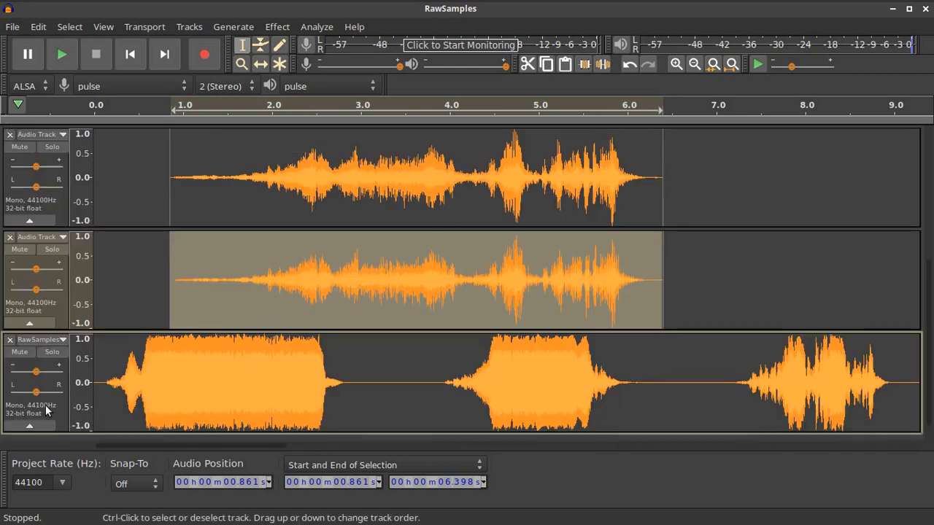
pyautogui.click(20, 352)
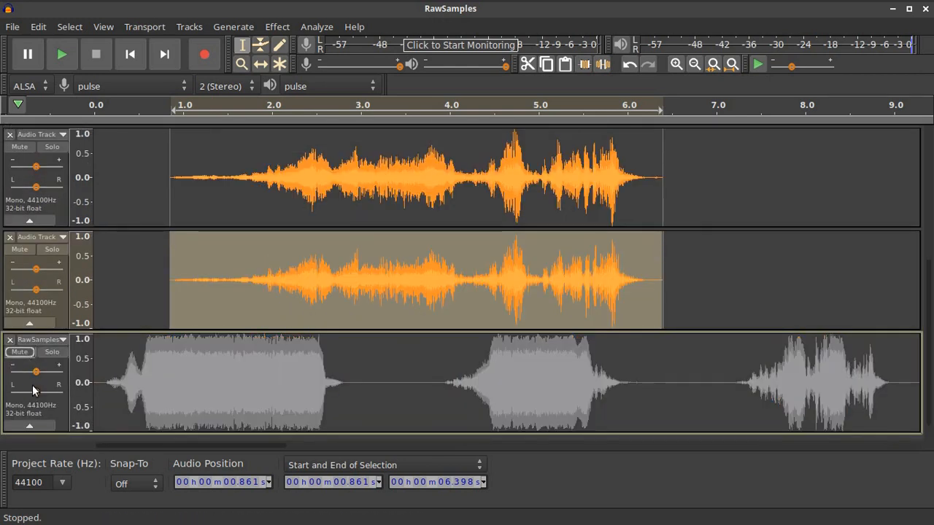
pyautogui.click(29, 425)
# Slide the bottom clip to start near 0.38 s and shift the clip above later, near 1.1 s
pyautogui.scroll(5, 560, 225)
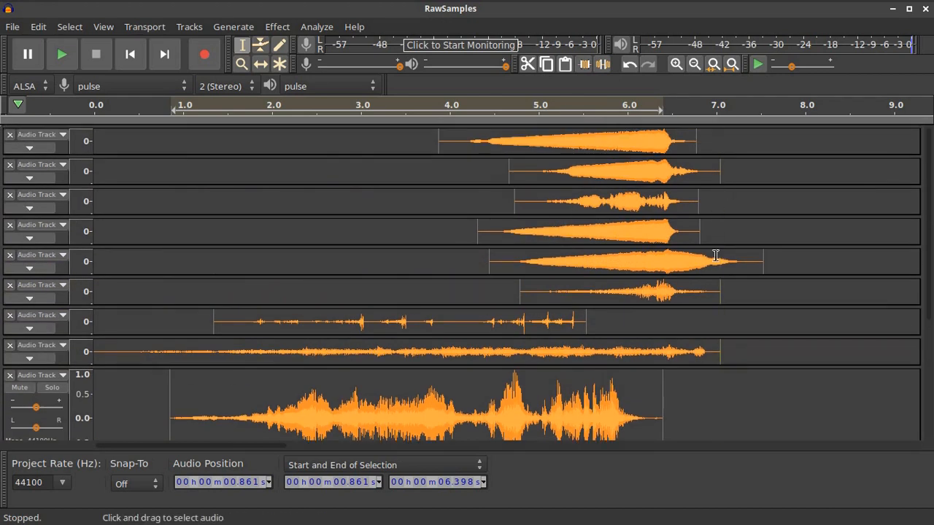
pyautogui.scroll(-3, 714, 273)
pyautogui.scroll(3, 715, 273)
pyautogui.scroll(-3, 715, 275)
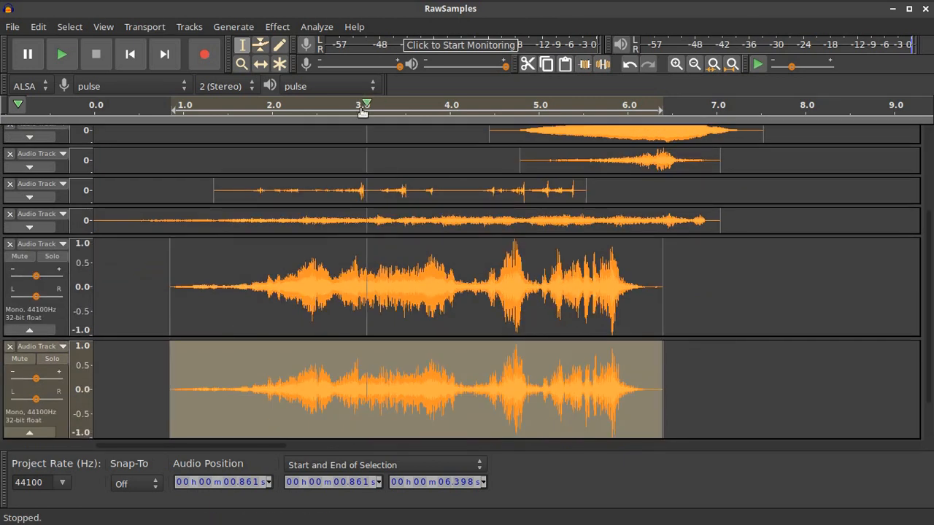
pyautogui.click(261, 63)
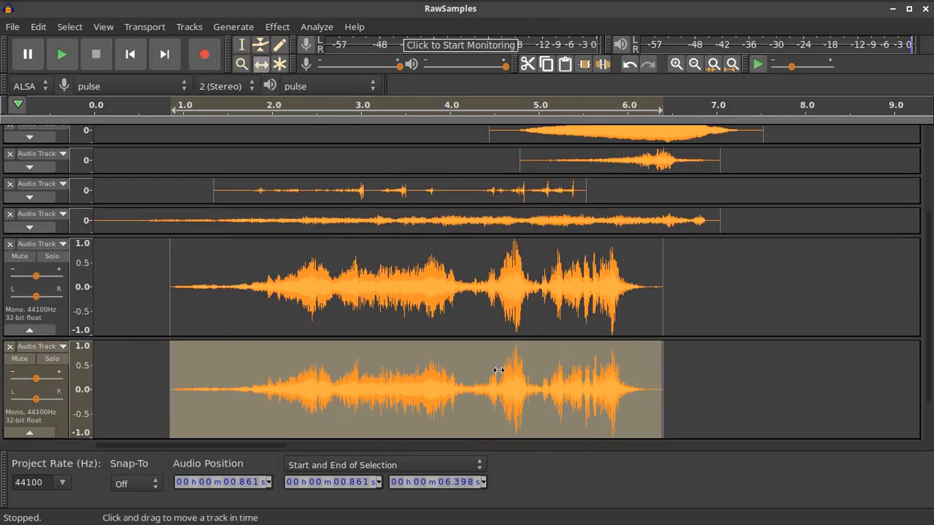
pyautogui.moveTo(504, 374); pyautogui.dragTo(471, 369)
pyautogui.moveTo(442, 288); pyautogui.dragTo(464, 291)
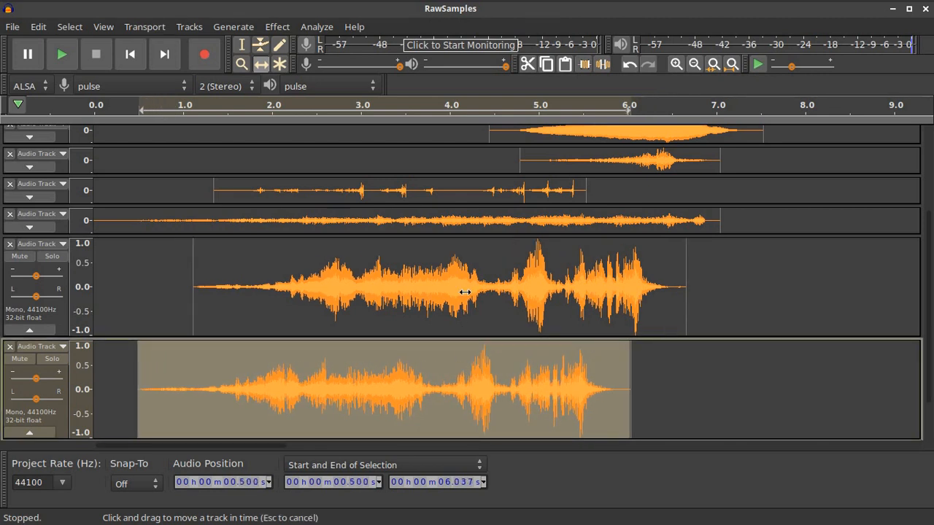
pyautogui.moveTo(475, 392)
pyautogui.mouseDown()
pyautogui.moveTo(463, 390)
pyautogui.moveTo(473, 386)
pyautogui.mouseUp()
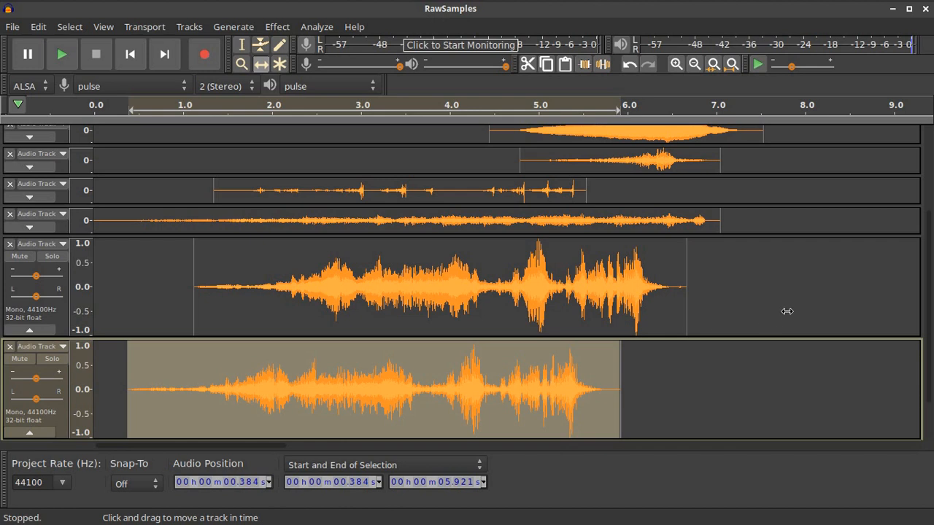
pyautogui.scroll(3, 786, 311)
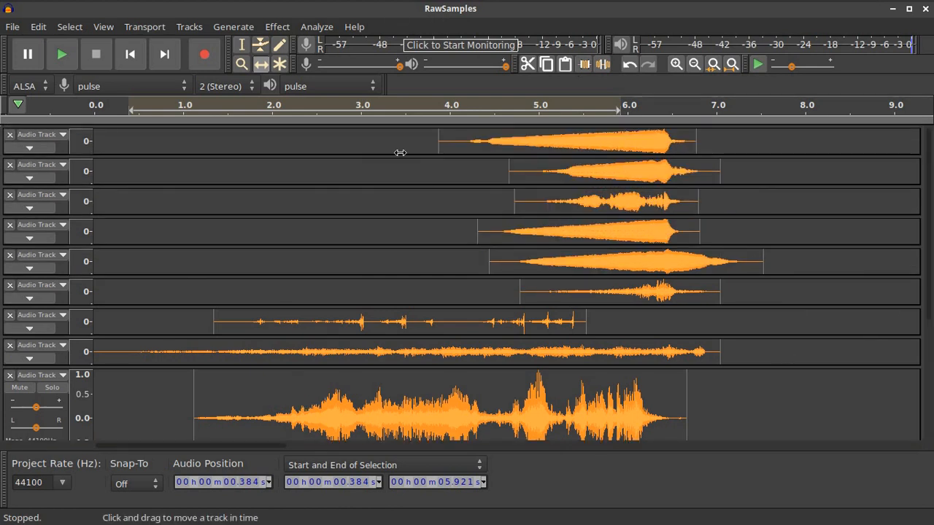
# Lower the gain on tracks 1 and 2, panning track 1 hard left and track 2 hard right
pyautogui.click(30, 148)
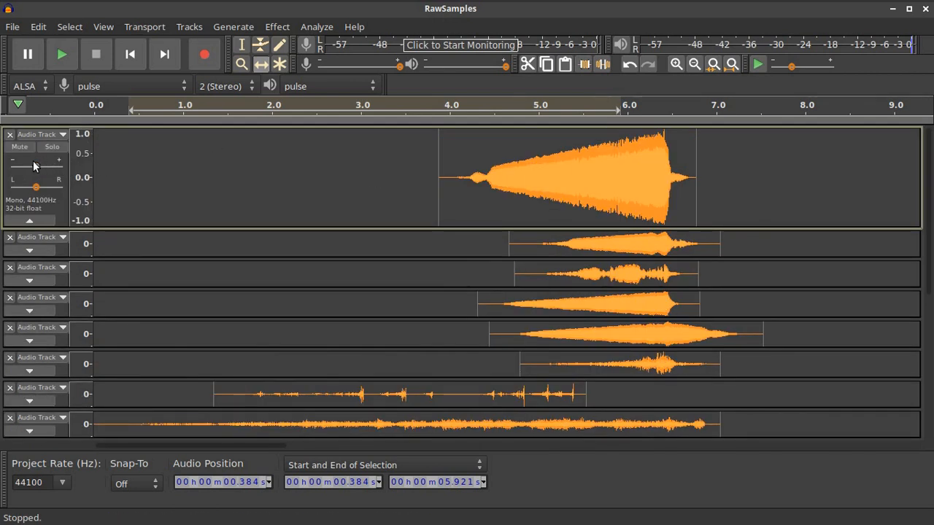
pyautogui.moveTo(37, 167)
pyautogui.mouseDown()
pyautogui.moveTo(11, 171)
pyautogui.moveTo(24, 170)
pyautogui.mouseUp()
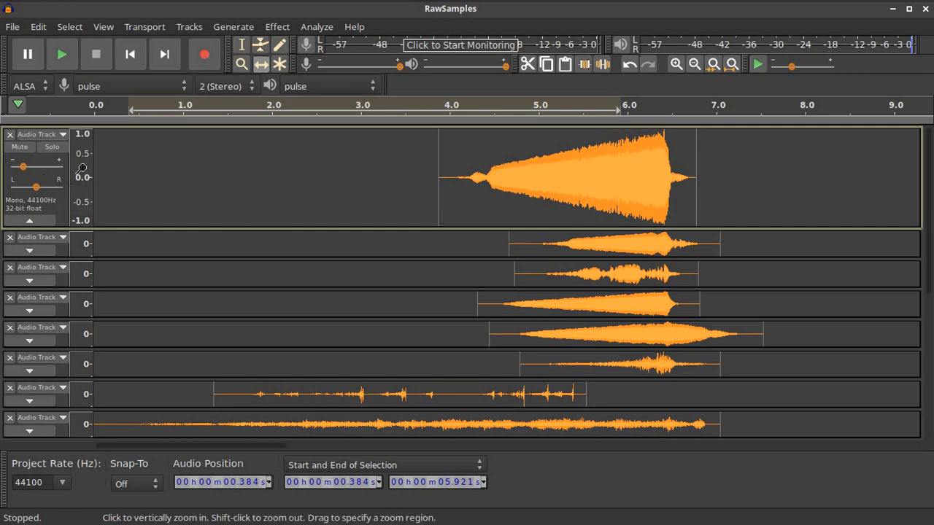
pyautogui.moveTo(35, 187); pyautogui.dragTo(9, 188)
pyautogui.click(32, 250)
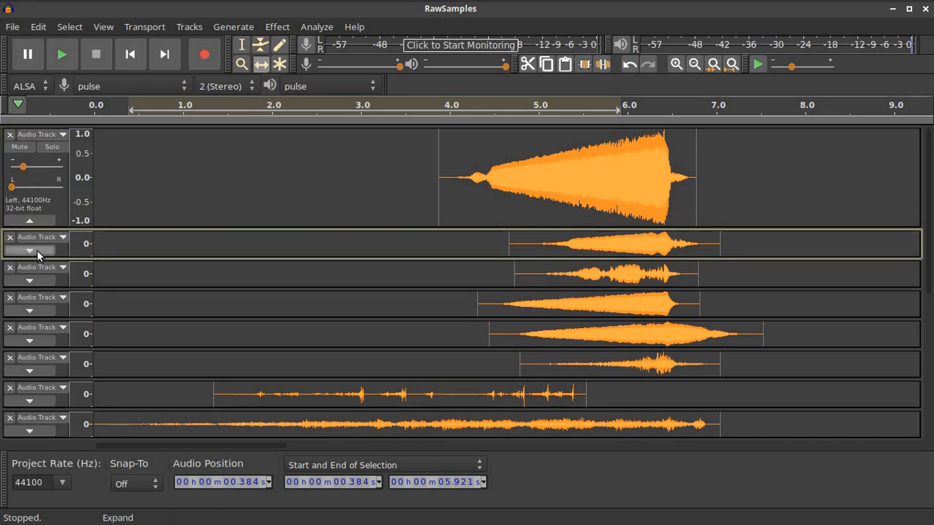
pyautogui.moveTo(34, 288); pyautogui.dragTo(88, 292)
pyautogui.moveTo(36, 270); pyautogui.dragTo(30, 271)
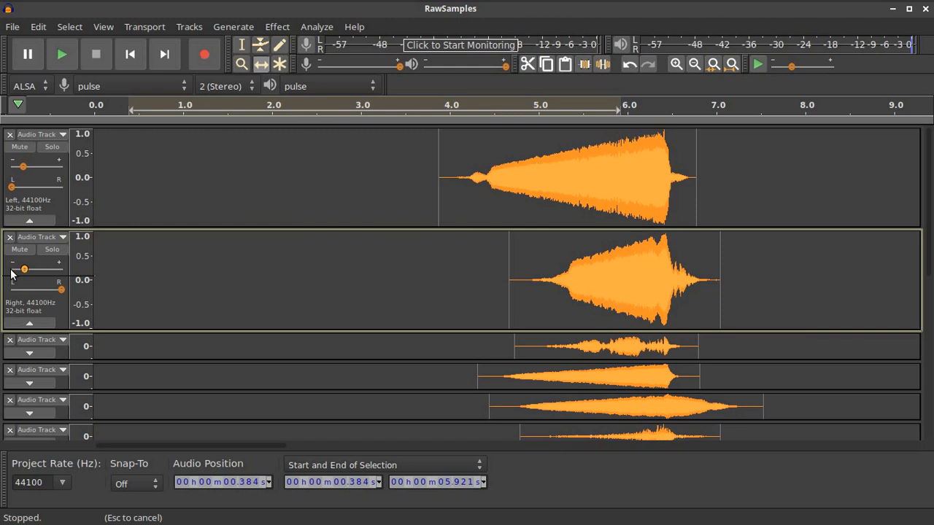
# Expand tracks 3–5, lower the volume of tracks 3 and 4, and adjust track 5's slider
pyautogui.scroll(-2, 39, 311)
pyautogui.click(36, 306)
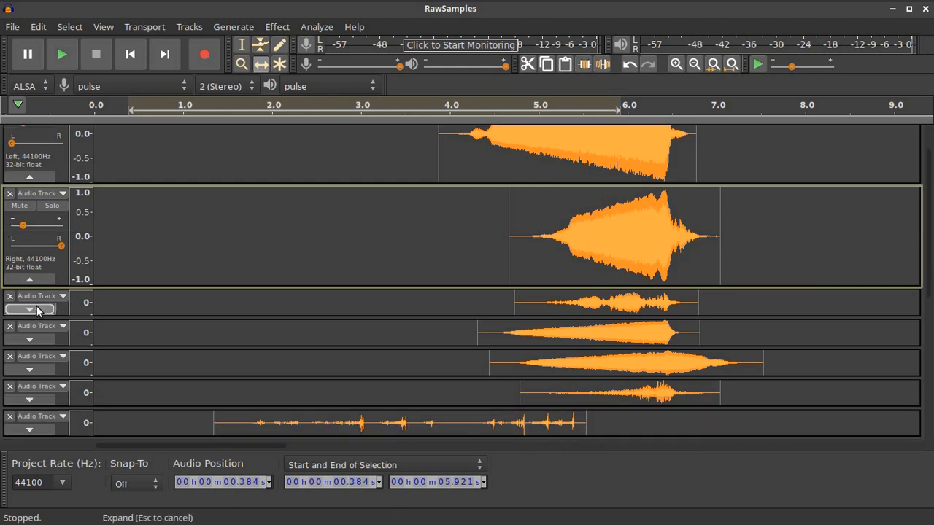
pyautogui.moveTo(32, 327); pyautogui.dragTo(51, 351)
pyautogui.scroll(-4, 29, 350)
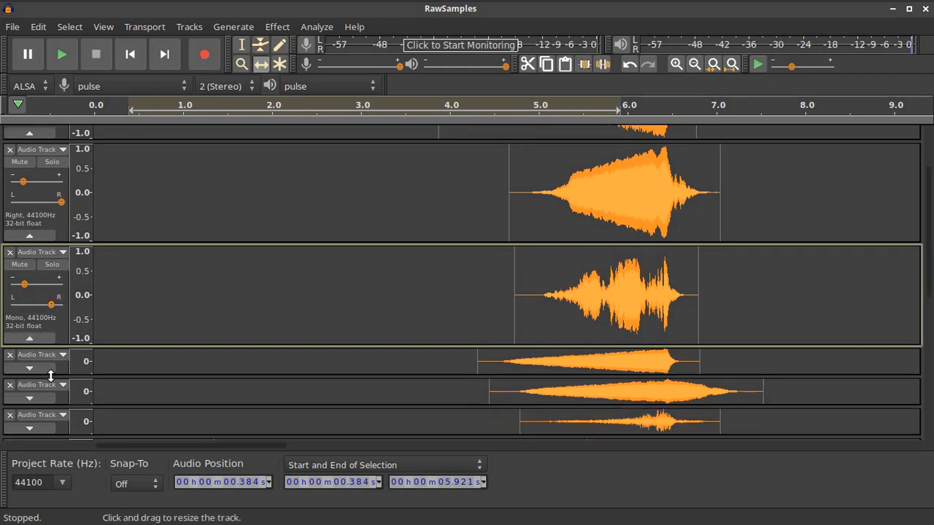
pyautogui.click(29, 324)
pyautogui.moveTo(28, 343)
pyautogui.mouseDown()
pyautogui.moveTo(13, 343)
pyautogui.moveTo(33, 361)
pyautogui.moveTo(23, 358)
pyautogui.mouseUp()
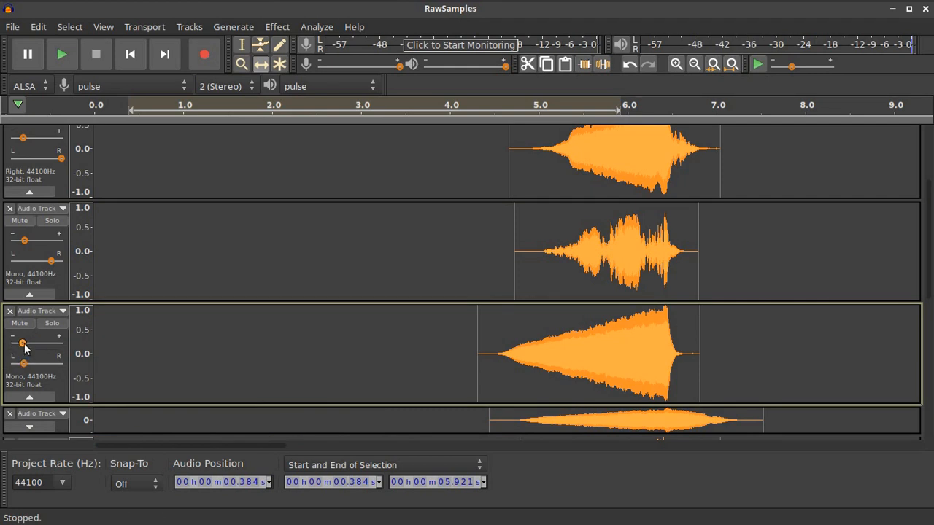
pyautogui.scroll(-2, 182, 333)
pyautogui.click(33, 345)
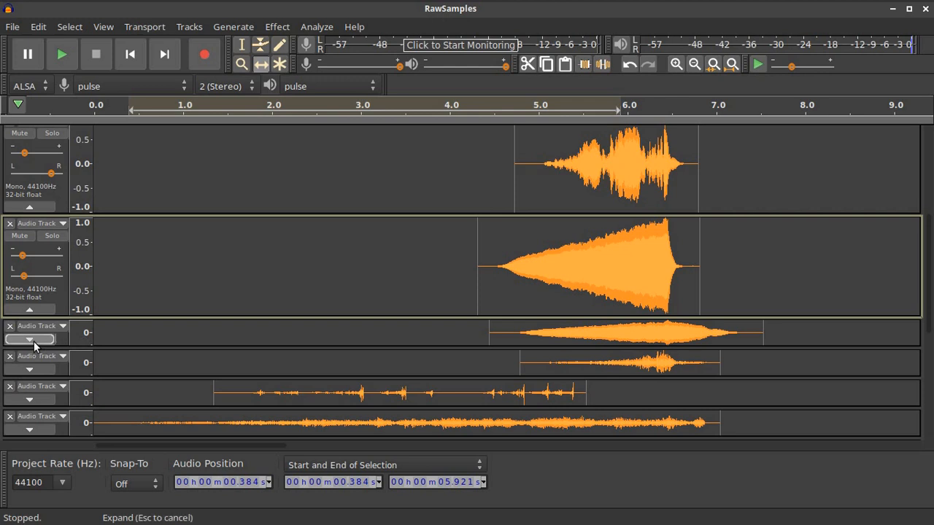
pyautogui.scroll(-1, 254, 334)
pyautogui.moveTo(33, 315); pyautogui.dragTo(4, 319)
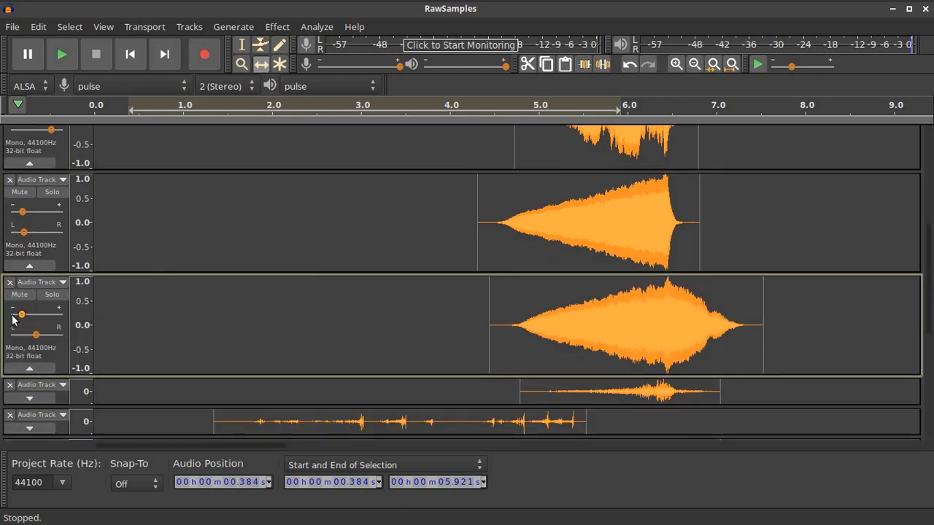
pyautogui.scroll(-1, 230, 317)
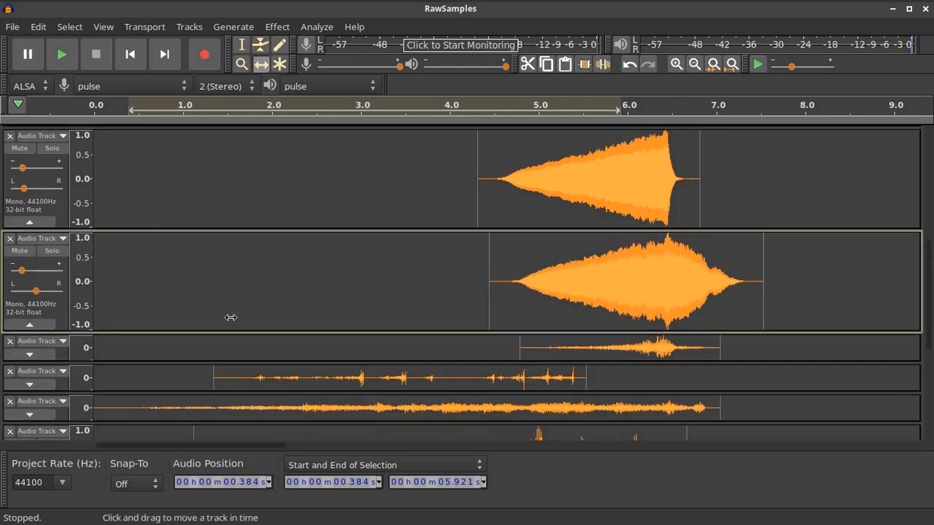
# Expand the next three sound-effect tracks and lower the volume on two of them
pyautogui.click(50, 355)
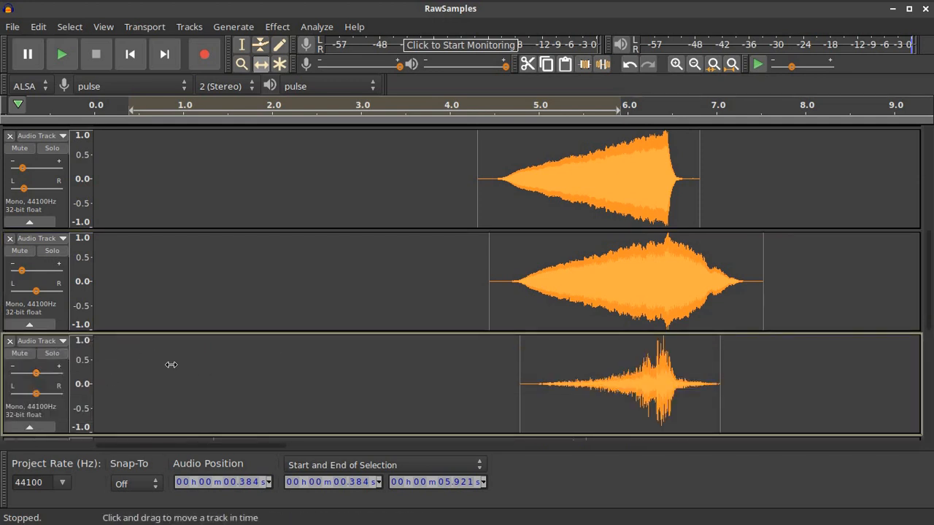
pyautogui.scroll(-1, 167, 365)
pyautogui.moveTo(36, 329); pyautogui.dragTo(8, 332)
pyautogui.scroll(-2, 236, 350)
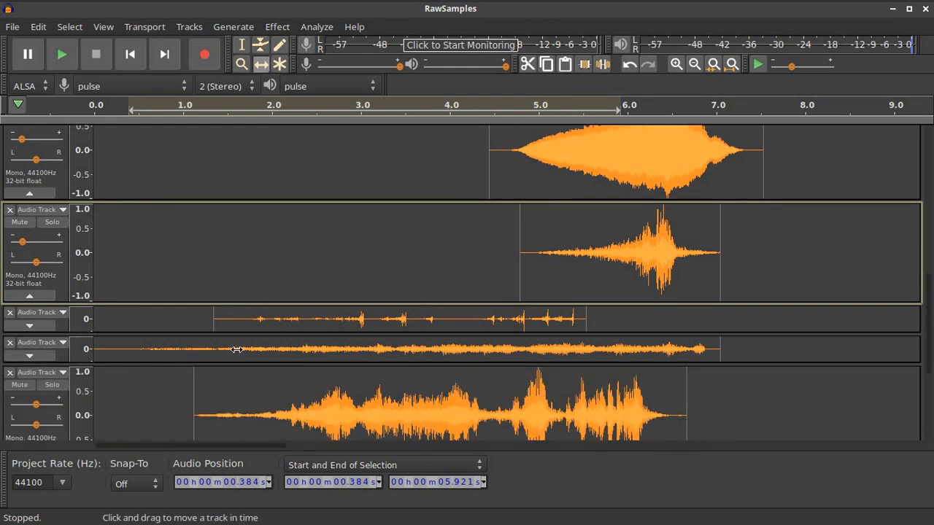
pyautogui.click(29, 325)
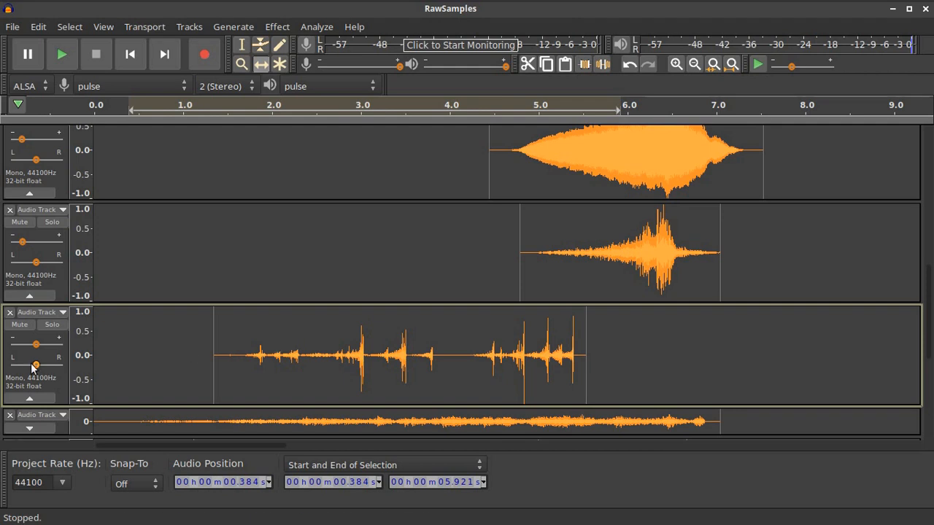
pyautogui.scroll(-3, 409, 326)
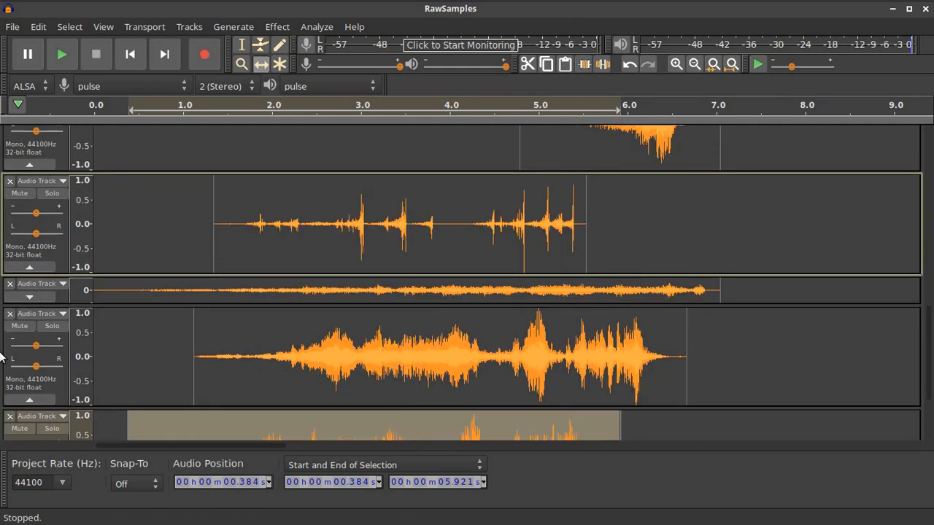
pyautogui.click(30, 297)
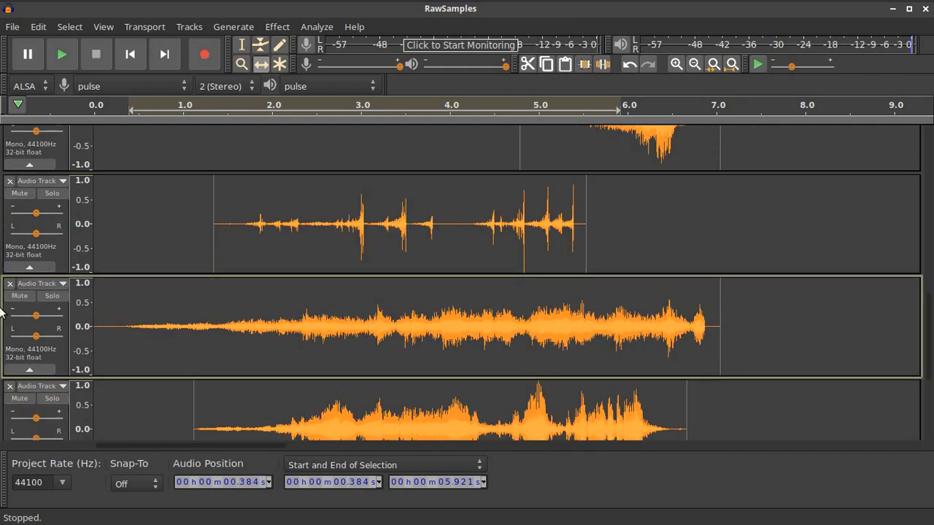
pyautogui.moveTo(35, 320); pyautogui.dragTo(32, 316)
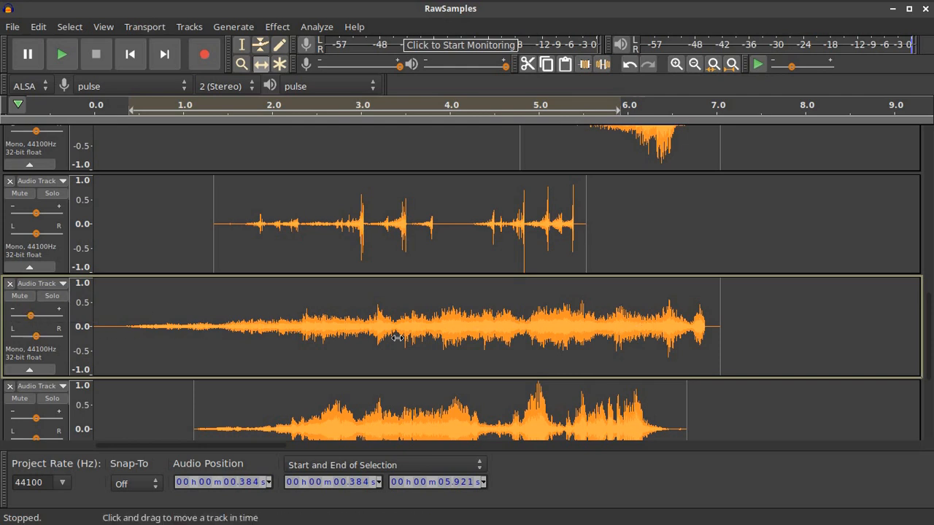
# Raise the bursty track's volume, lower the bottom track's, and pan both slightly left
pyautogui.scroll(-3, 282, 330)
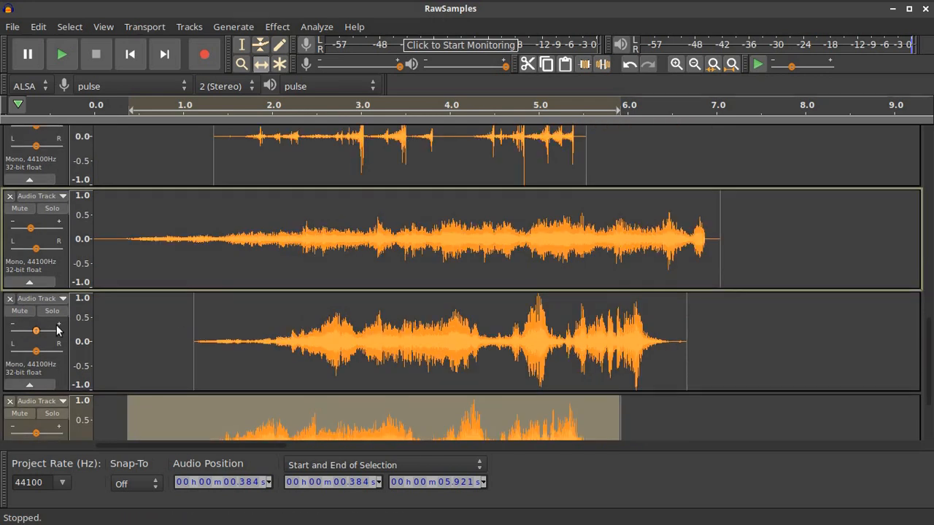
pyautogui.scroll(-3, 1, 253)
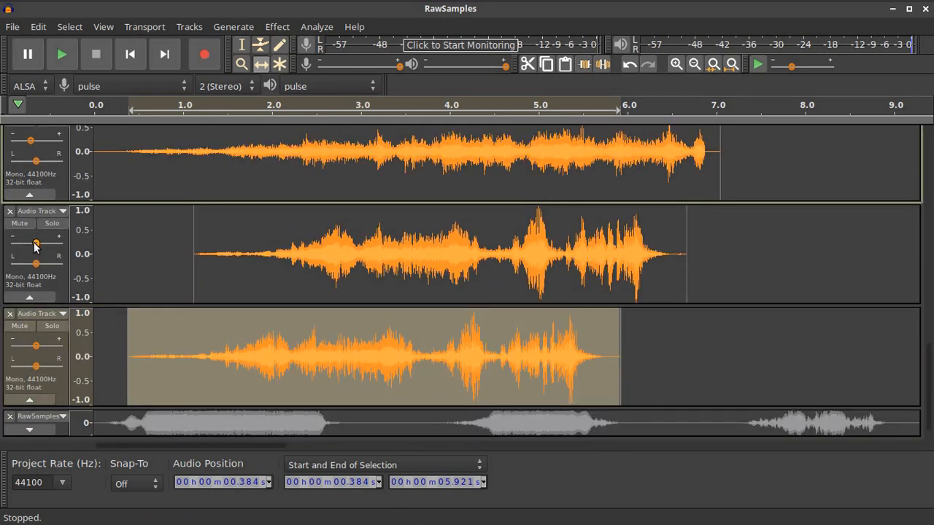
pyautogui.moveTo(36, 245); pyautogui.dragTo(43, 245)
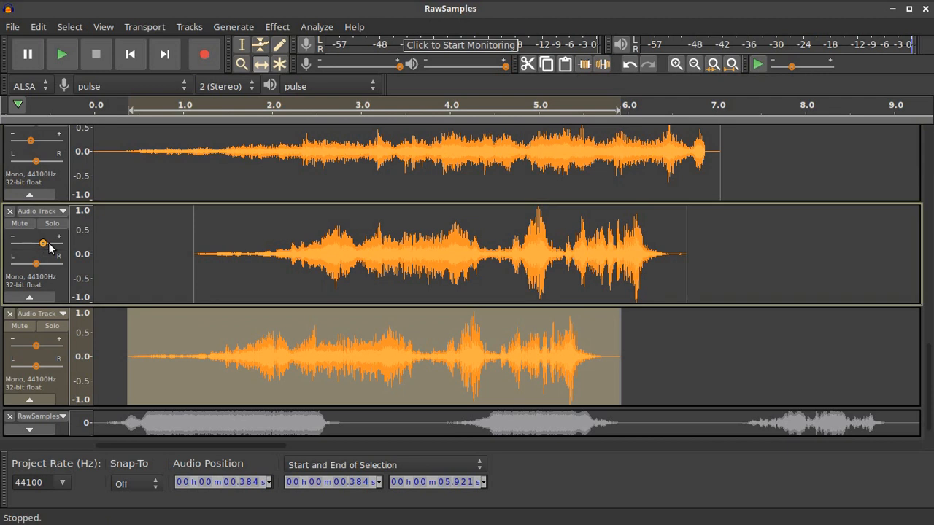
pyautogui.moveTo(37, 349); pyautogui.dragTo(26, 346)
pyautogui.click(44, 245)
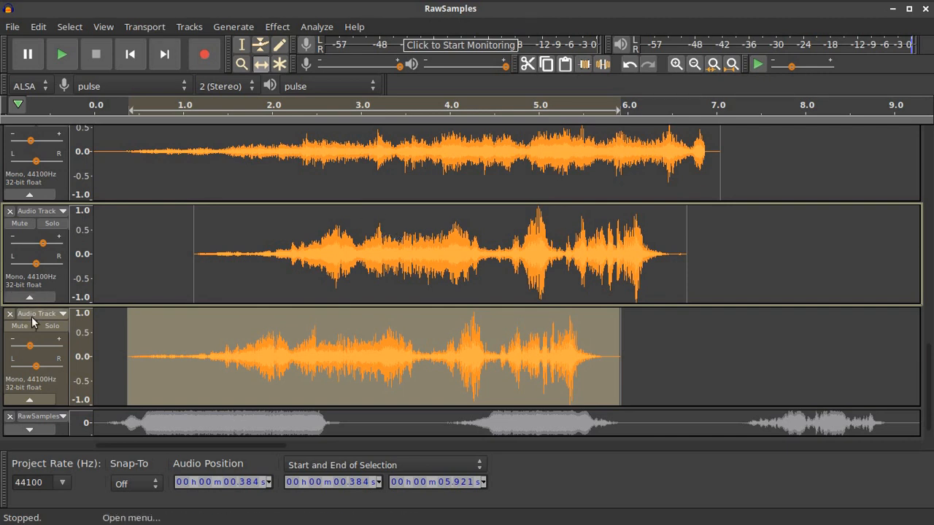
pyautogui.click(31, 347)
pyautogui.moveTo(37, 264); pyautogui.dragTo(31, 267)
pyautogui.moveTo(37, 369); pyautogui.dragTo(30, 370)
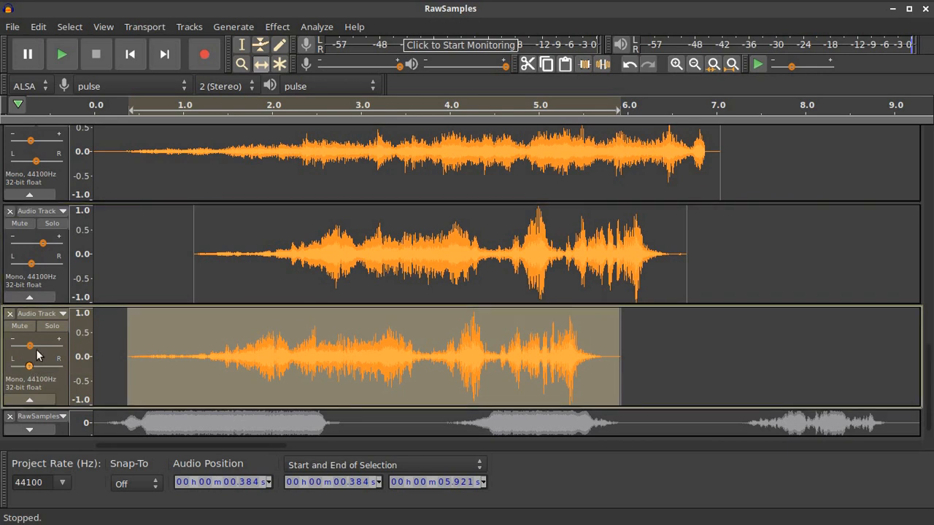
pyautogui.moveTo(31, 264); pyautogui.dragTo(32, 268)
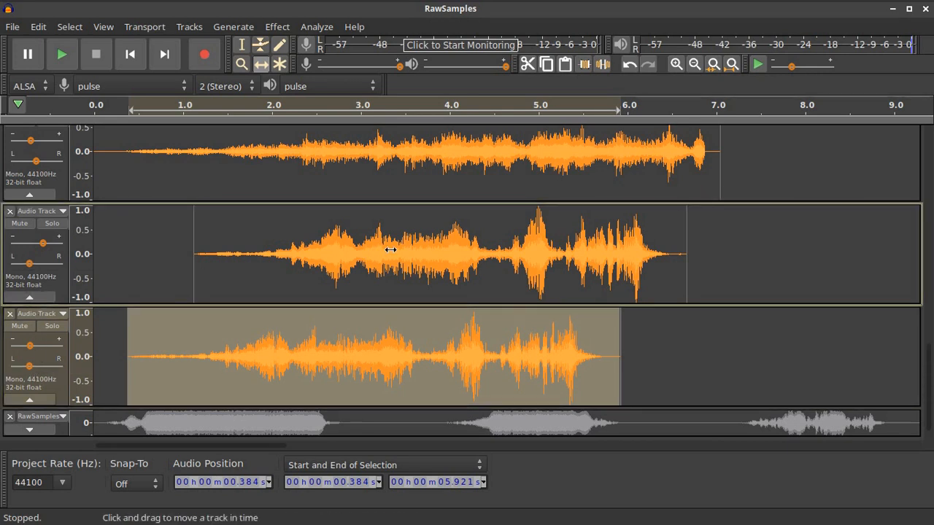
pyautogui.scroll(-5, 408, 251)
# Collapse the first six audio tracks to thin strips
pyautogui.scroll(4, 419, 256)
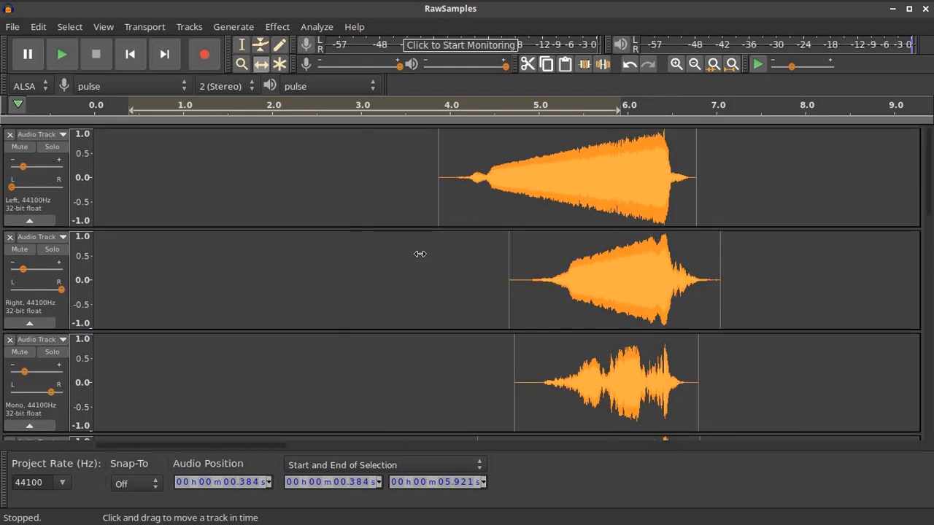
pyautogui.click(29, 224)
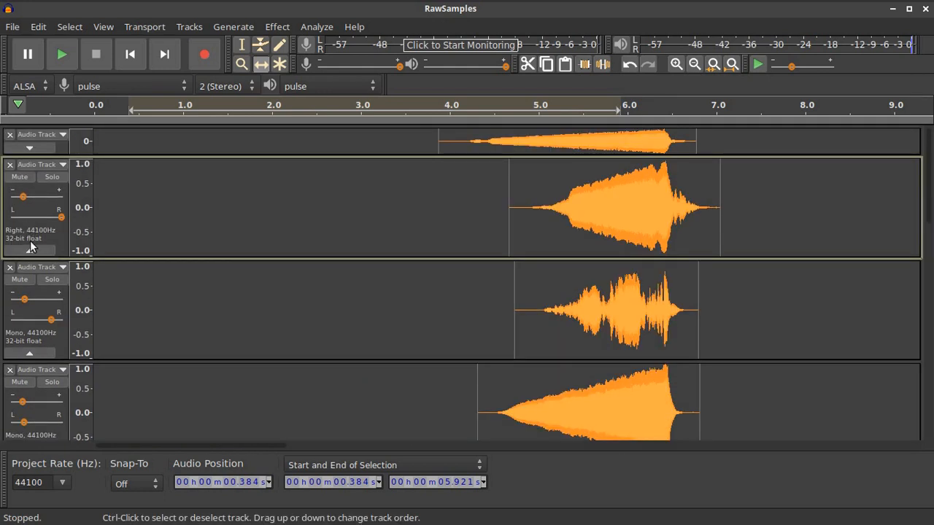
pyautogui.click(29, 249)
pyautogui.click(30, 280)
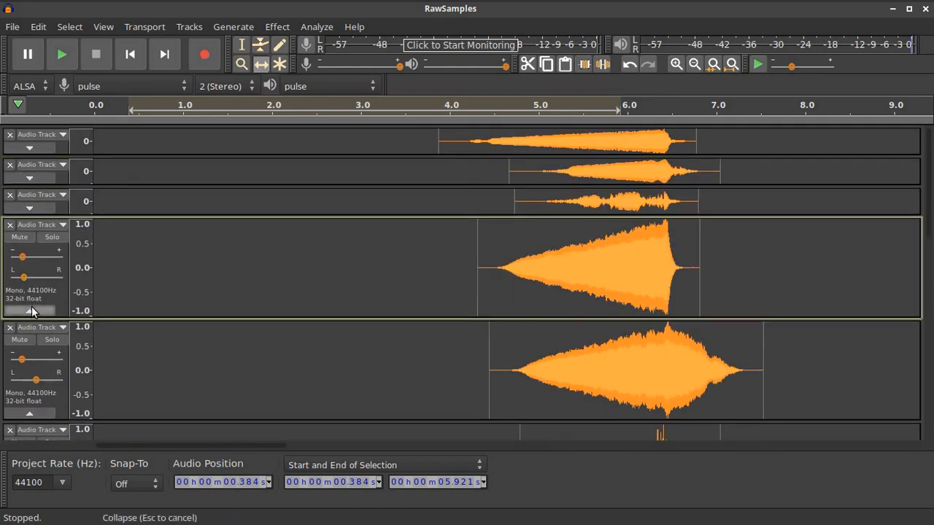
pyautogui.click(31, 311)
pyautogui.click(32, 339)
pyautogui.click(30, 370)
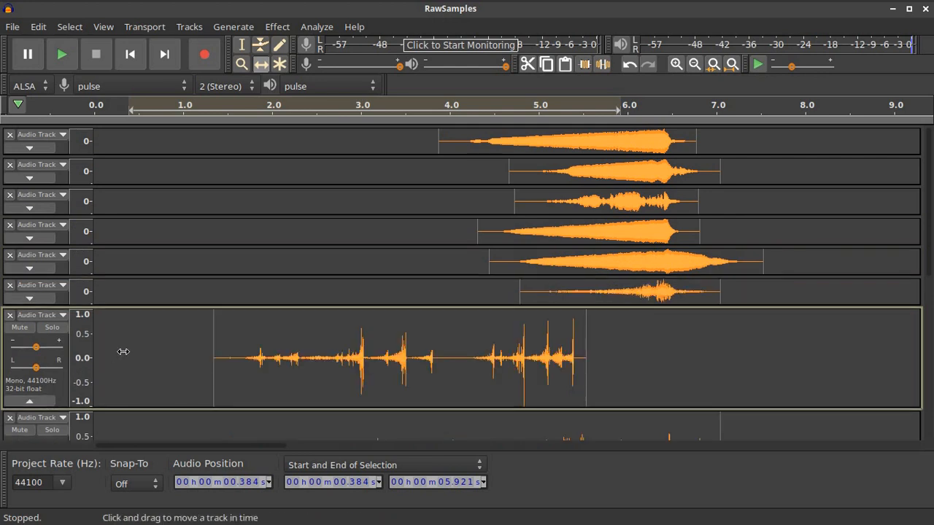
# Collapse the remaining tracks and play the whole mix from the start
pyautogui.click(30, 401)
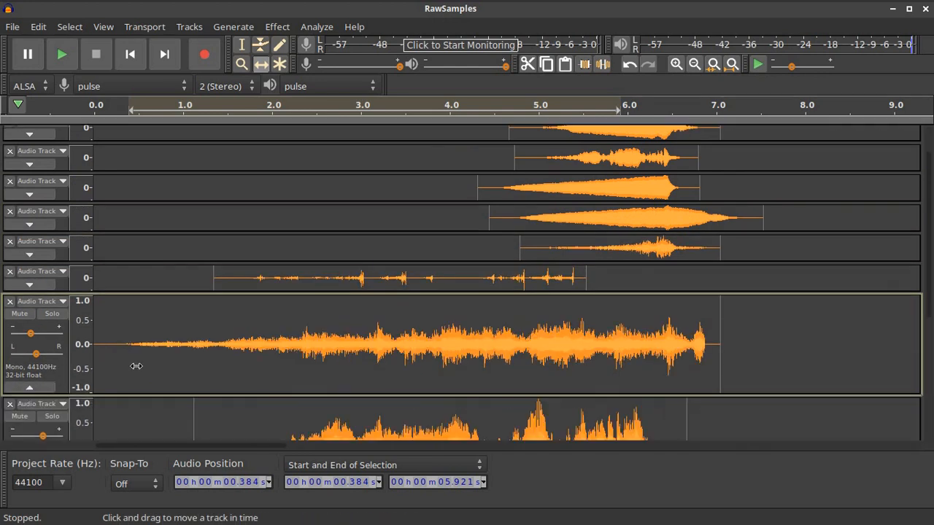
pyautogui.click(52, 387)
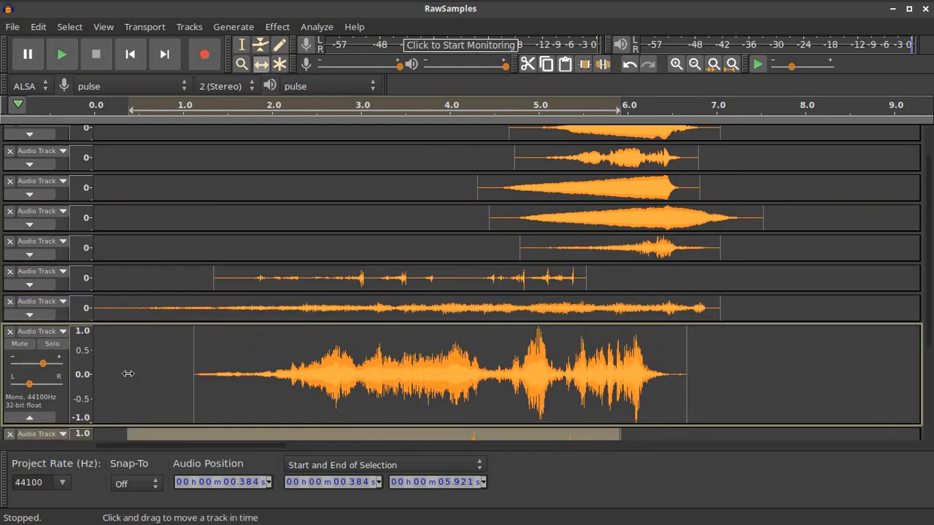
pyautogui.click(48, 422)
pyautogui.click(54, 383)
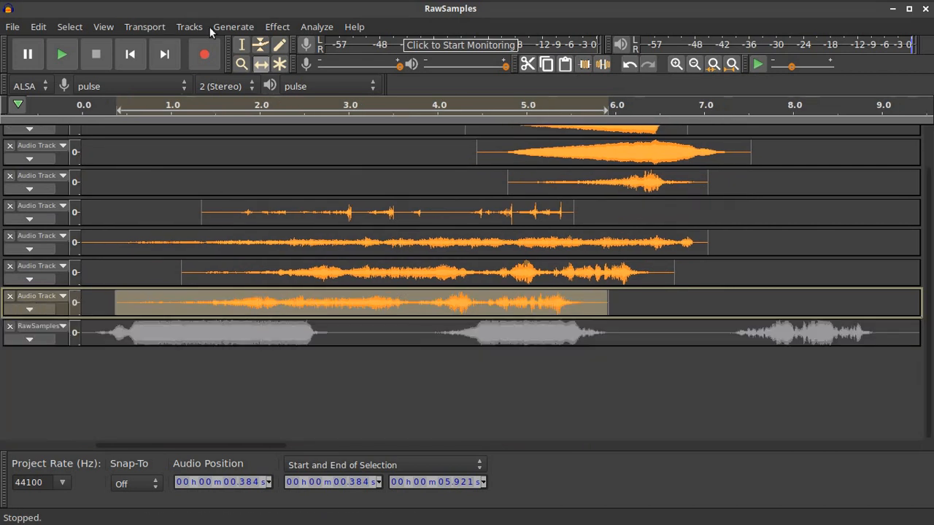
pyautogui.click(130, 54)
pyautogui.click(62, 54)
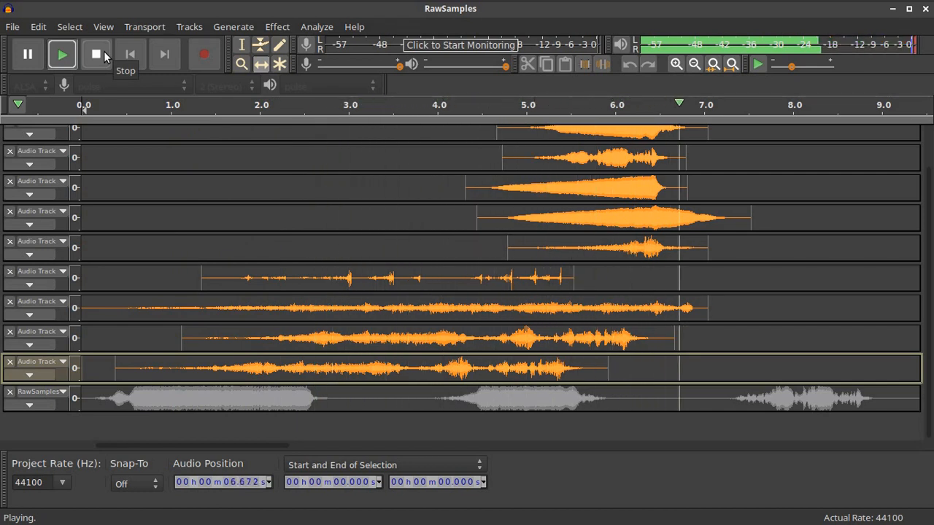
# Stop playback and slightly lower the gain of the lowest, long noise and neighbouring tracks
pyautogui.press('space')
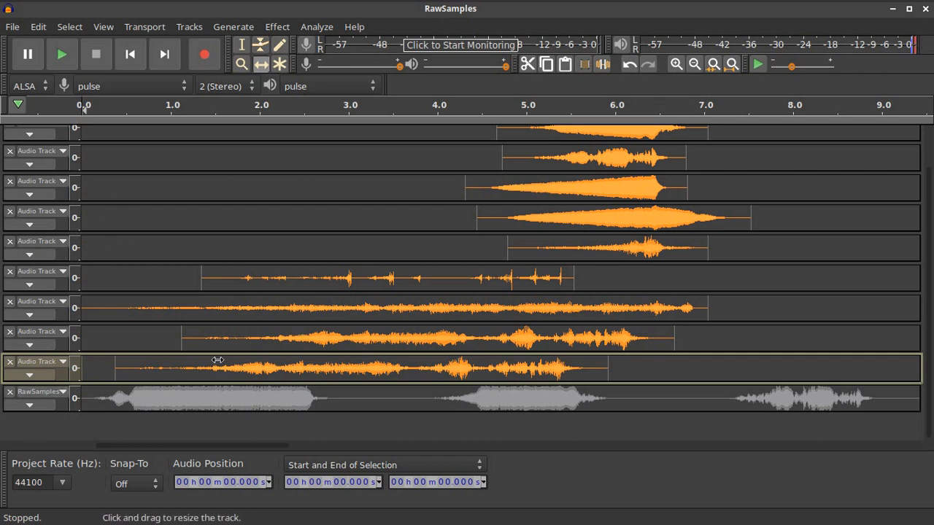
pyautogui.click(29, 375)
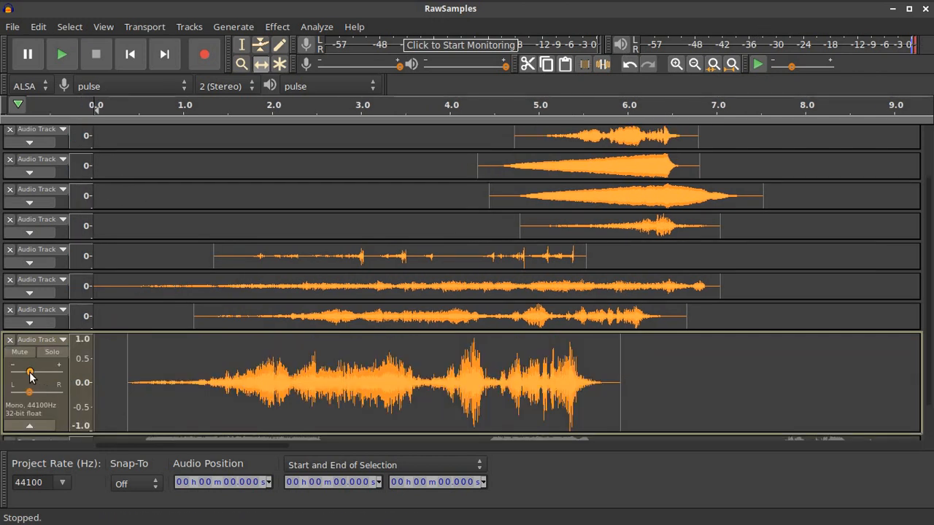
pyautogui.moveTo(29, 373); pyautogui.dragTo(24, 374)
pyautogui.click(29, 322)
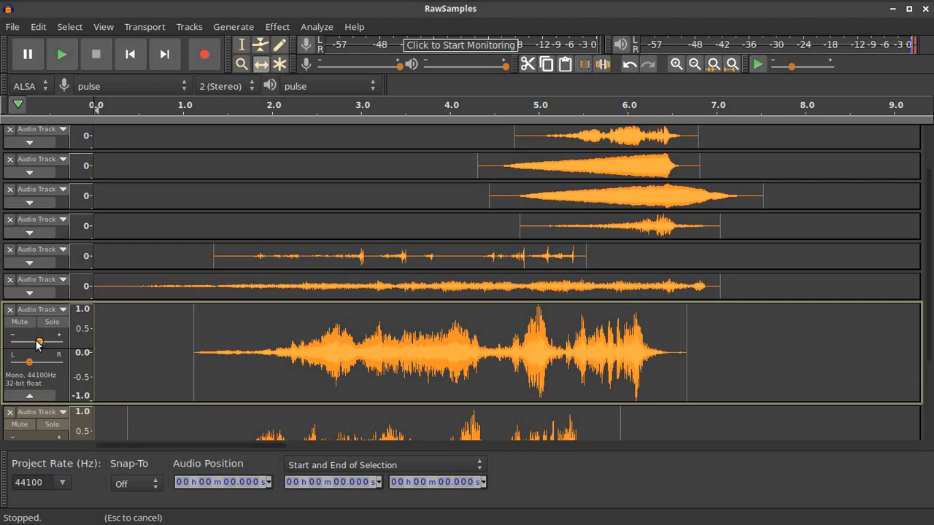
pyautogui.click(30, 293)
pyautogui.moveTo(34, 313); pyautogui.dragTo(28, 315)
pyautogui.moveTo(35, 415); pyautogui.dragTo(33, 415)
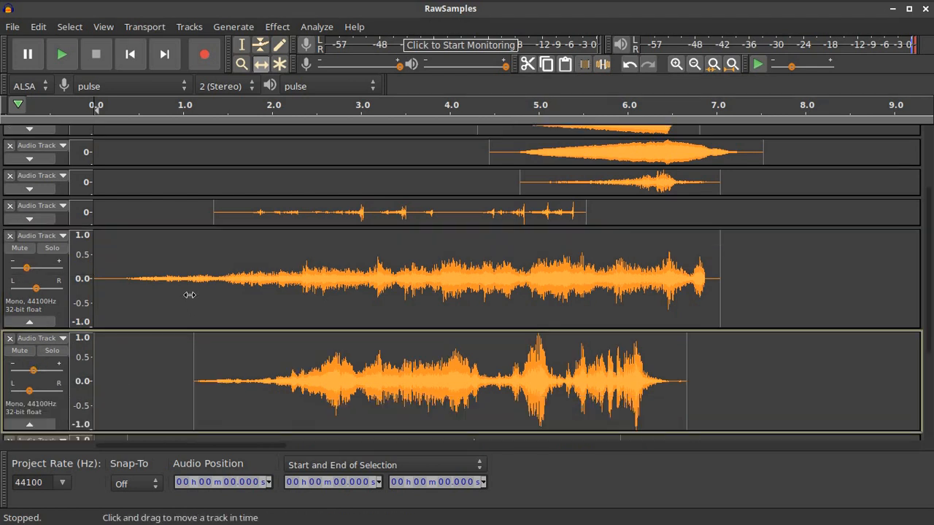
# Expand the sparse clicking track and play the mix from 3 s and from the start
pyautogui.click(29, 218)
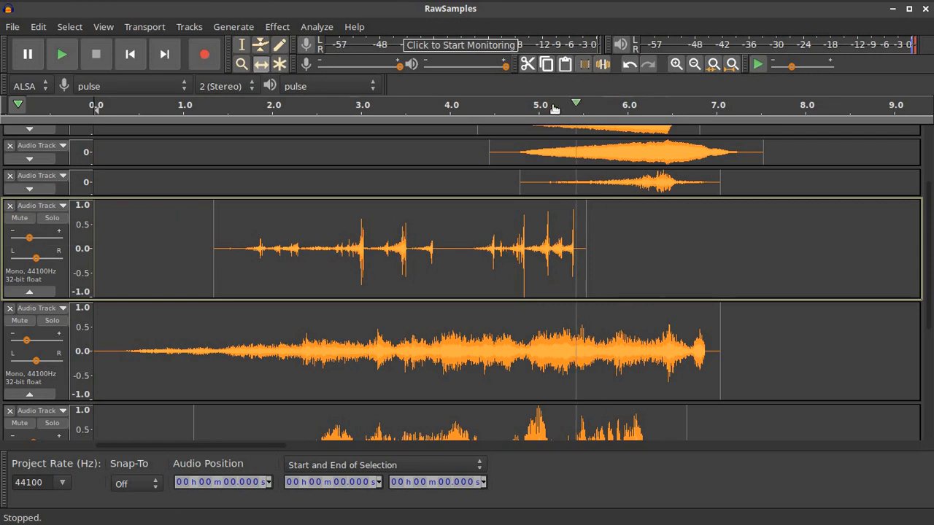
pyautogui.click(363, 103)
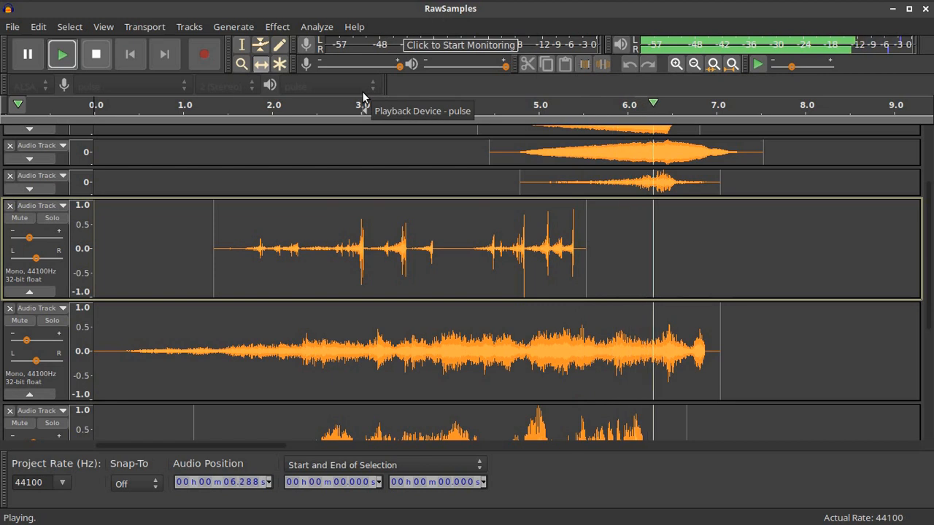
pyautogui.click(101, 55)
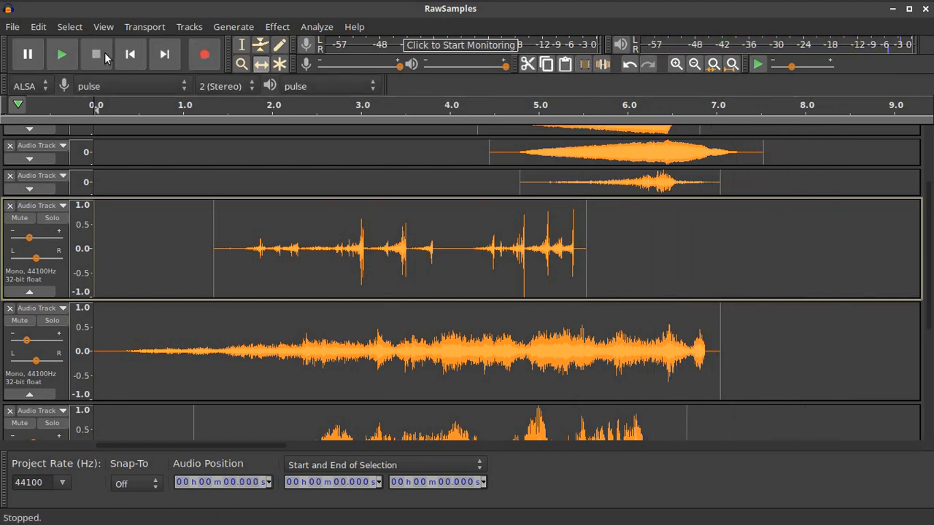
pyautogui.click(62, 54)
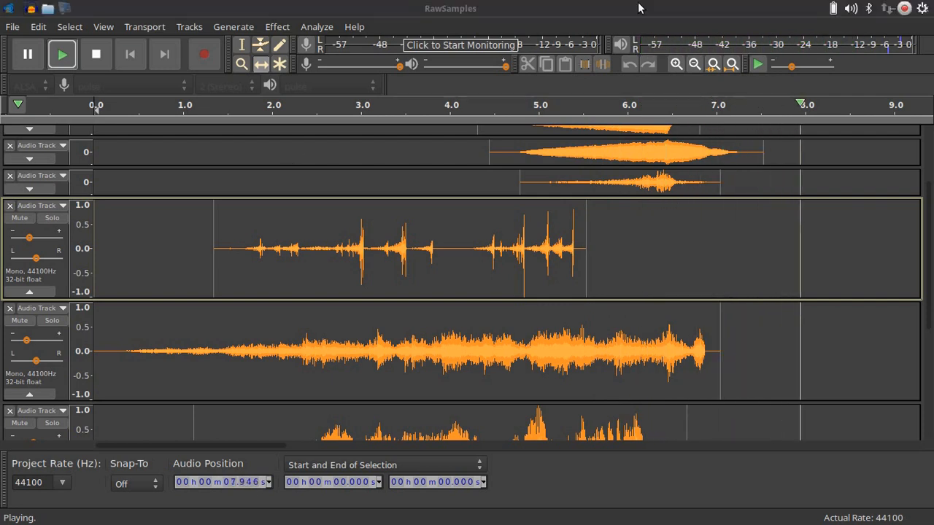
# Shift the sparse clip to start near 0.5 s, raise its volume slightly, and replay
pyautogui.moveTo(305, 235); pyautogui.dragTo(250, 235)
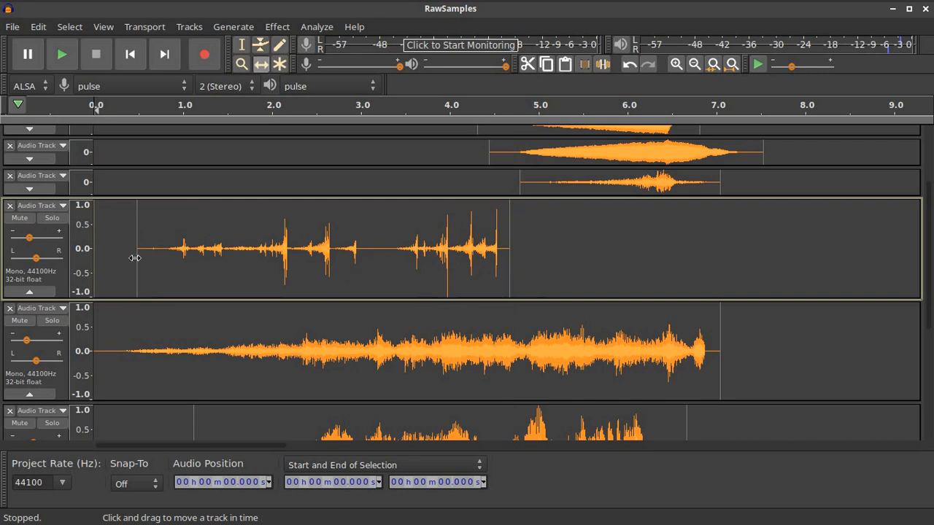
pyautogui.moveTo(29, 238); pyautogui.dragTo(35, 236)
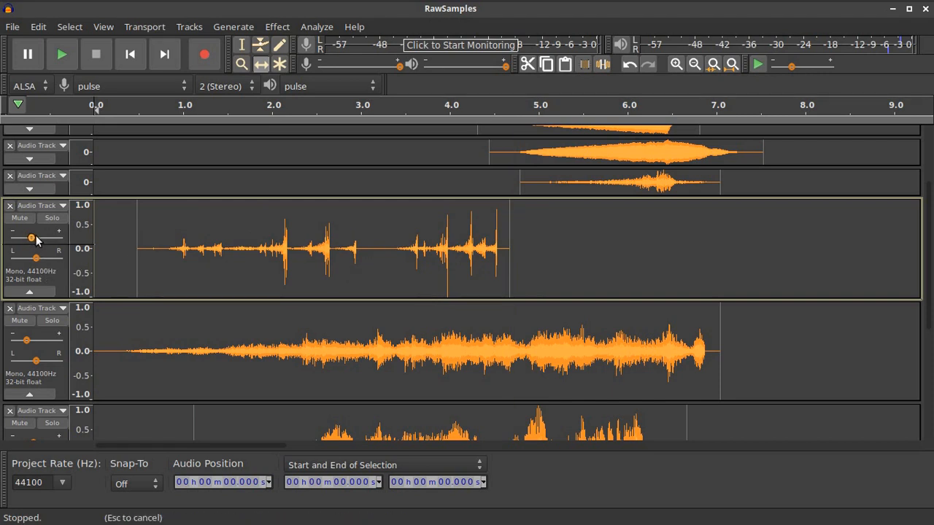
pyautogui.click(126, 109)
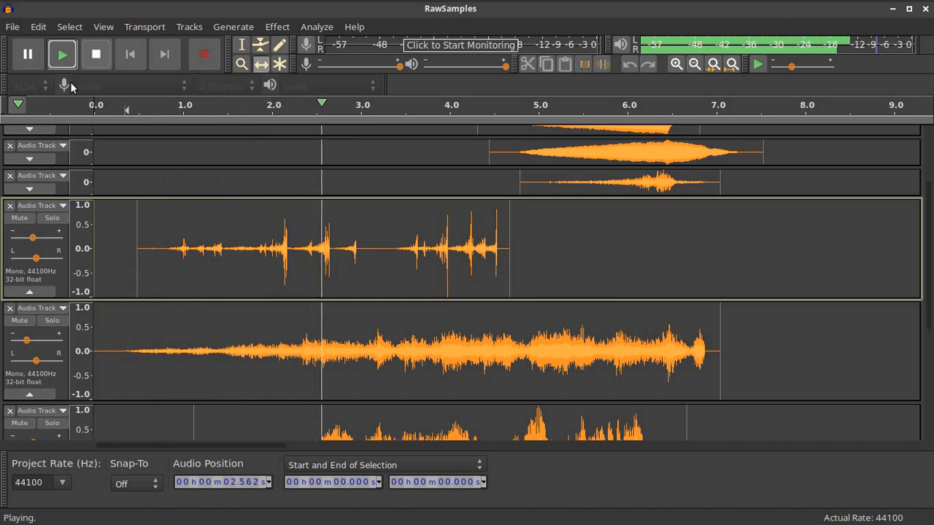
pyautogui.click(97, 57)
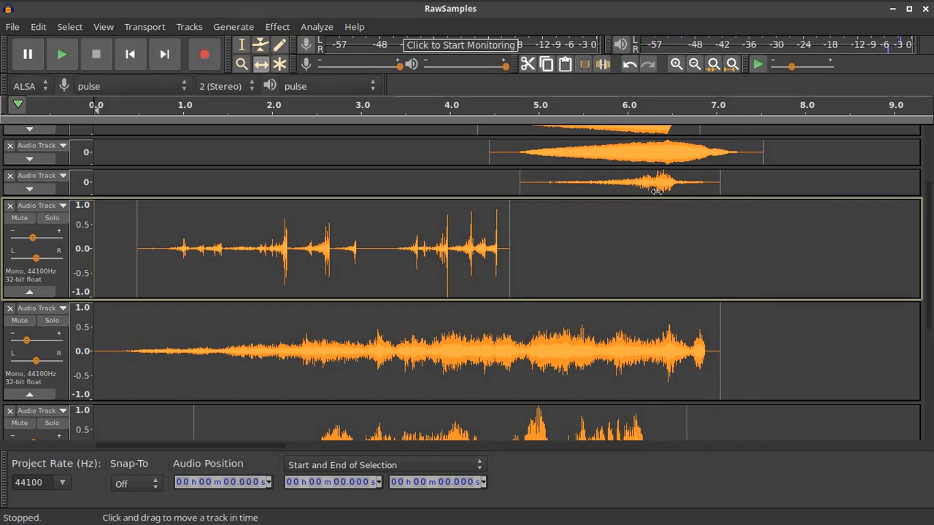
# Collapse the four expanded tracks and select 0–8.2 s across all audio tracks
pyautogui.scroll(3, 657, 191)
pyautogui.scroll(-8, 699, 258)
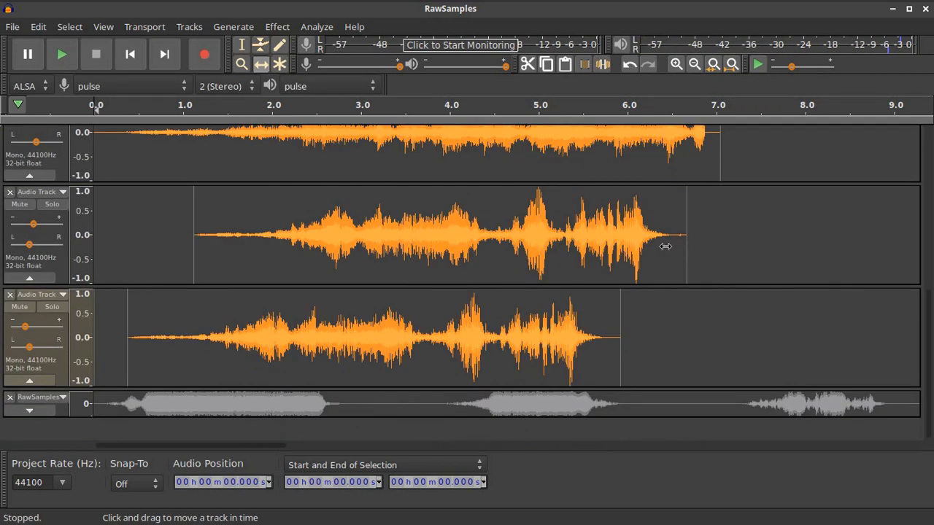
pyautogui.scroll(10, 613, 235)
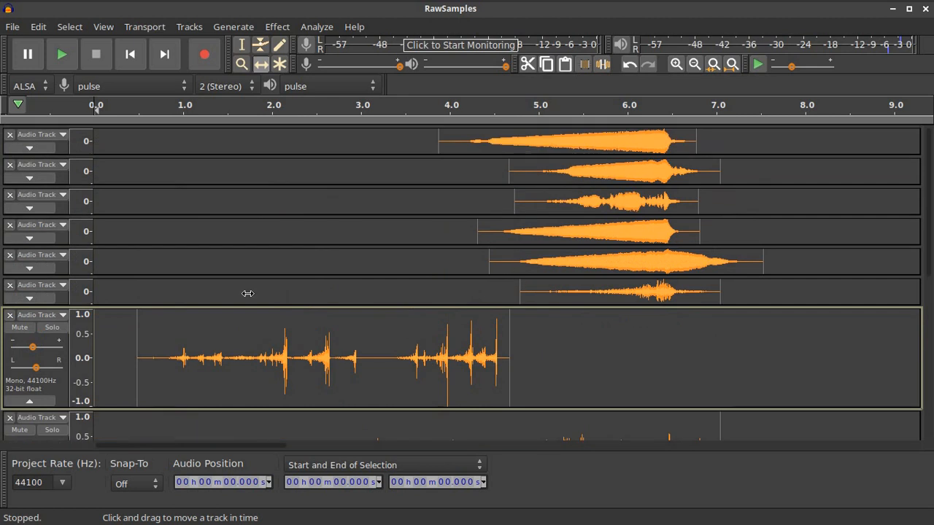
pyautogui.click(29, 401)
pyautogui.click(29, 429)
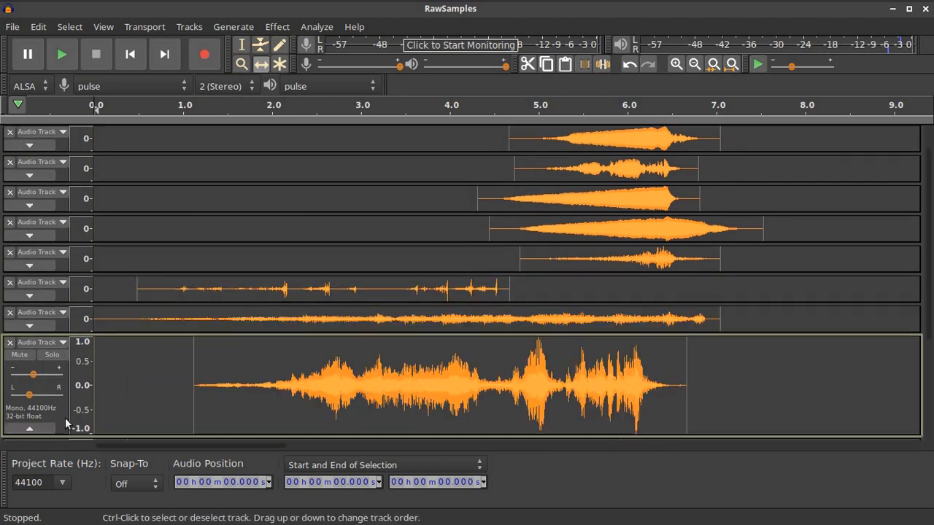
pyautogui.scroll(-3, 65, 424)
pyautogui.click(29, 340)
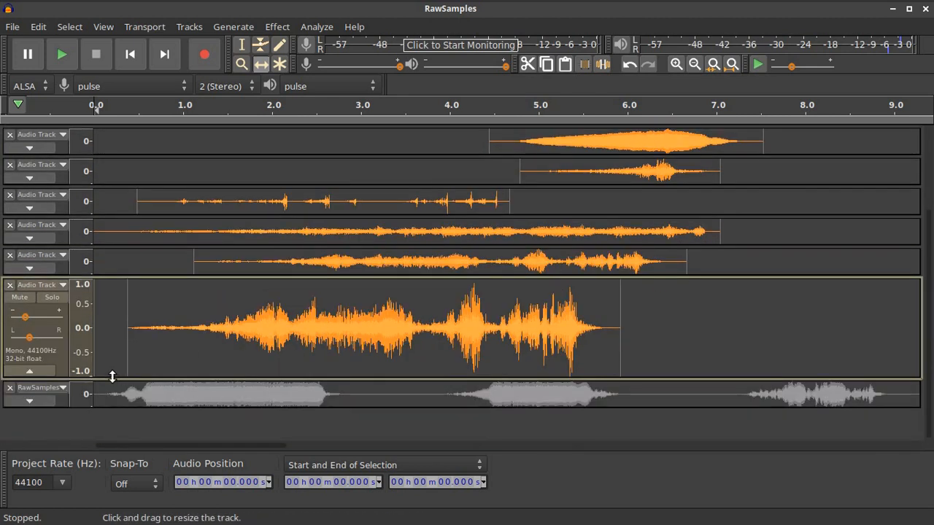
pyautogui.click(29, 371)
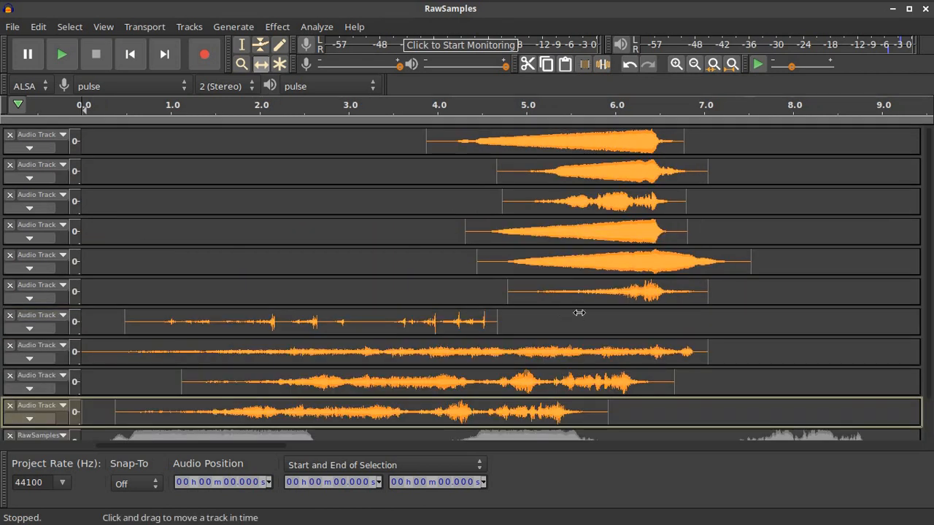
pyautogui.click(242, 44)
pyautogui.moveTo(816, 139); pyautogui.dragTo(82, 412)
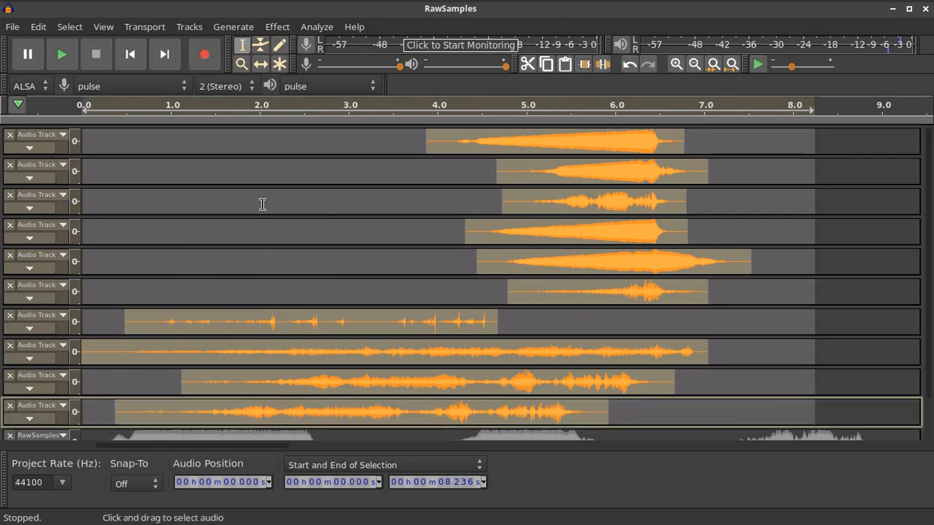
# Mix and Render the selected tracks to a new Mix track and solo it
pyautogui.click(196, 27)
pyautogui.moveTo(202, 64)
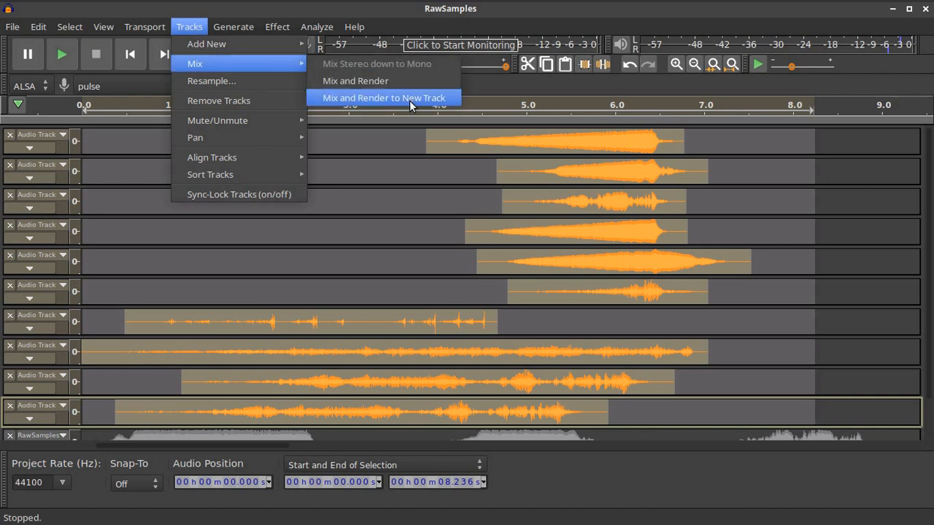
pyautogui.click(410, 105)
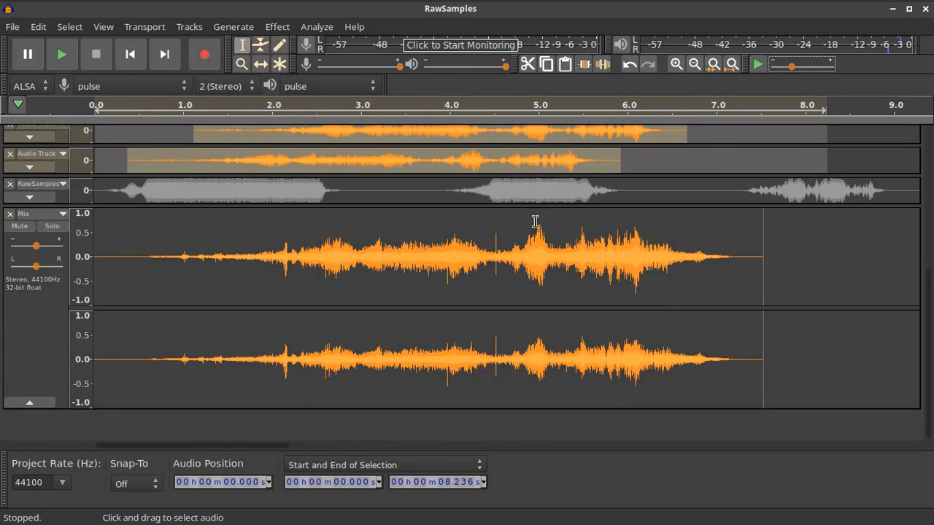
pyautogui.click(52, 225)
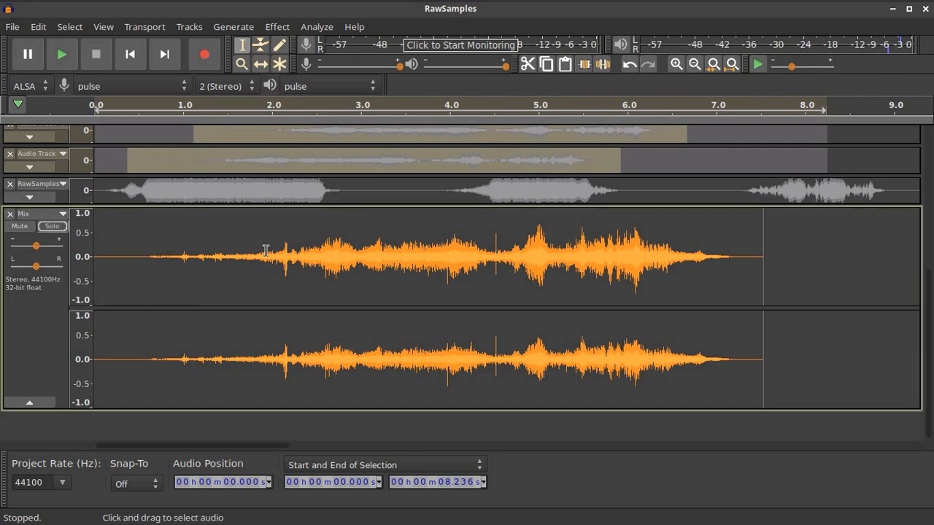
# Normalize the whole Mix clip to a -6 dB peak
pyautogui.doubleClick(467, 262)
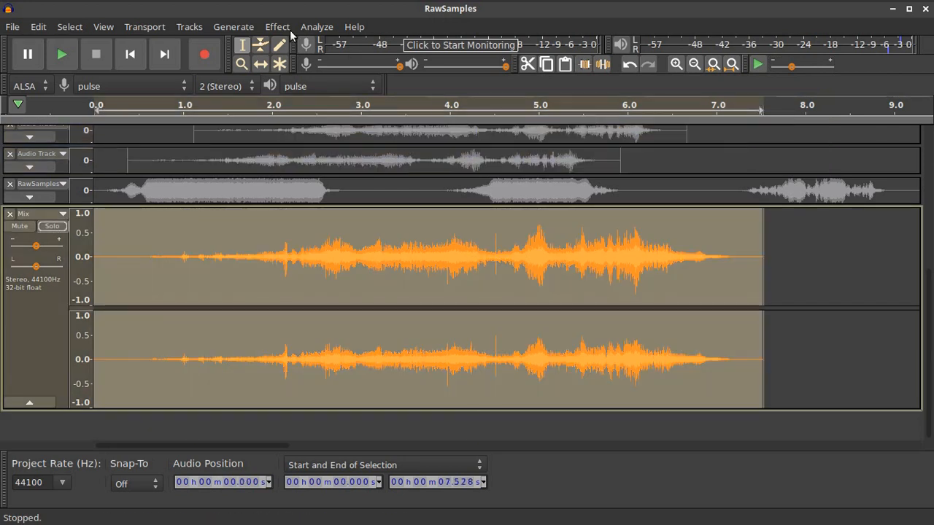
pyautogui.click(286, 27)
pyautogui.click(344, 348)
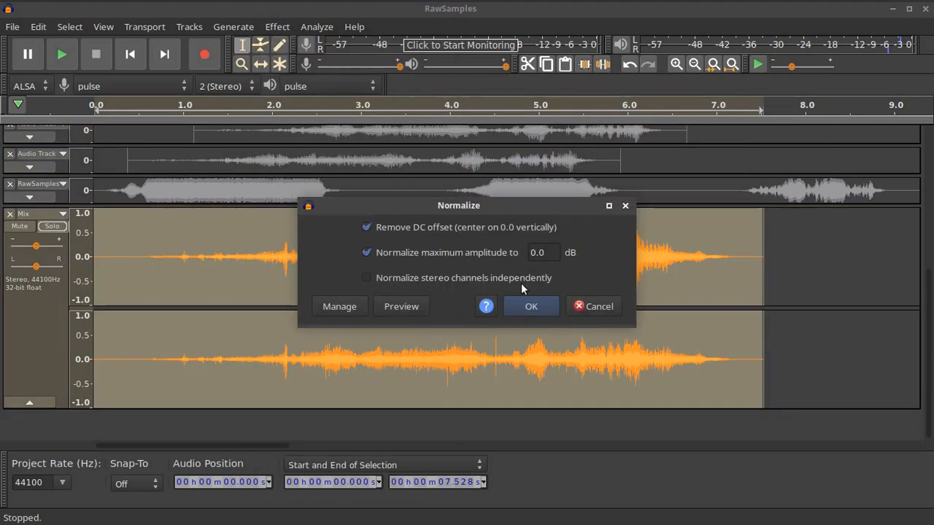
pyautogui.write('-6')
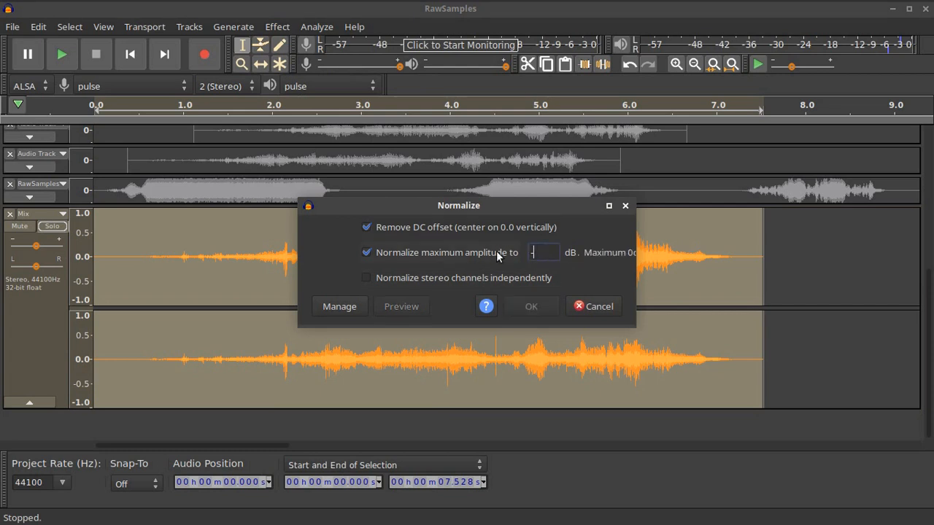
pyautogui.click(532, 302)
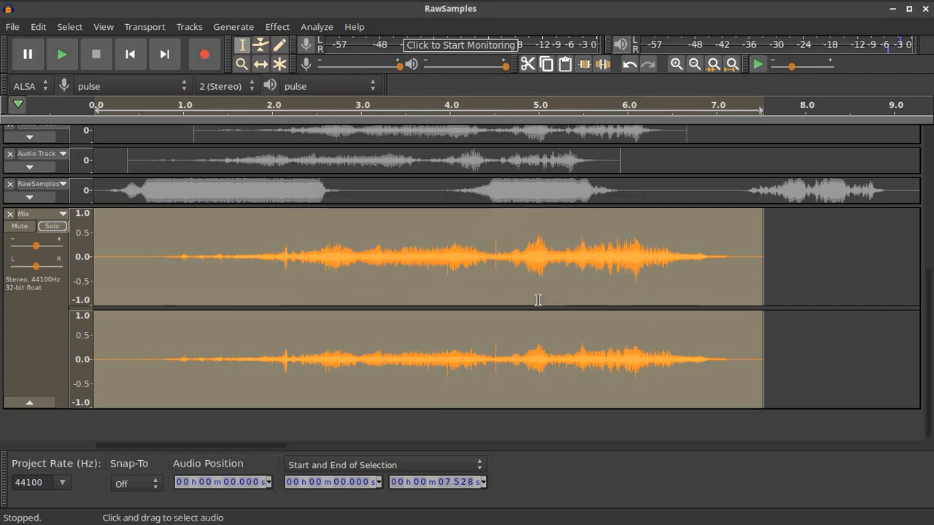
pyautogui.click(768, 274)
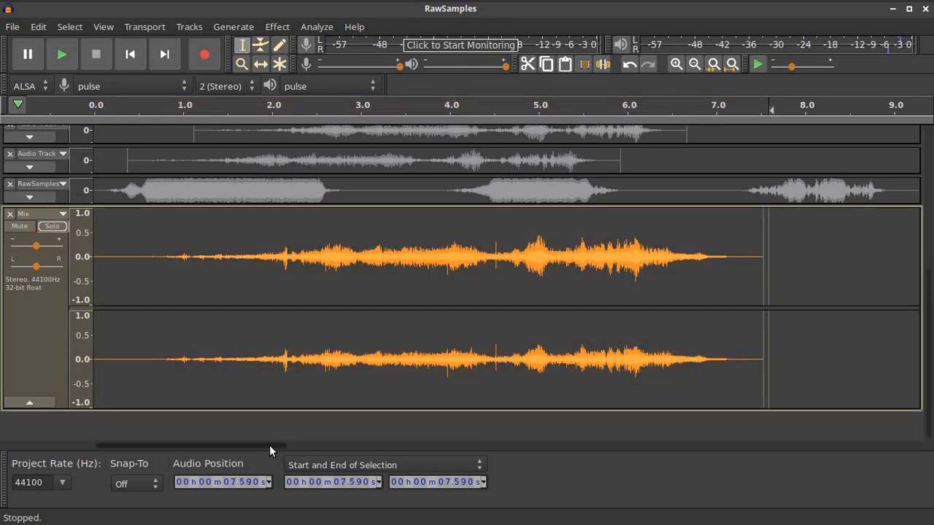
# Generate 30 seconds of silence at the end of the Mix clip
pyautogui.moveTo(269, 445); pyautogui.dragTo(345, 387)
pyautogui.click(493, 272)
pyautogui.click(248, 30)
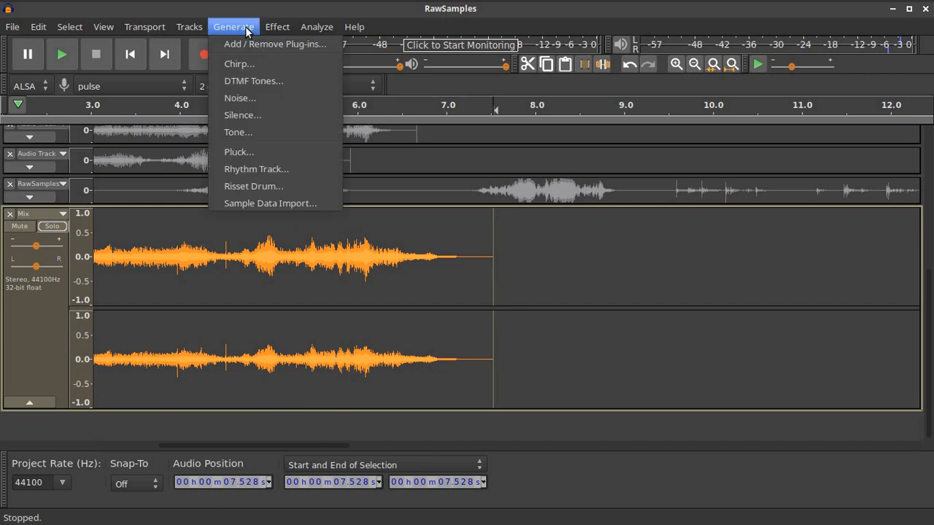
pyautogui.click(245, 116)
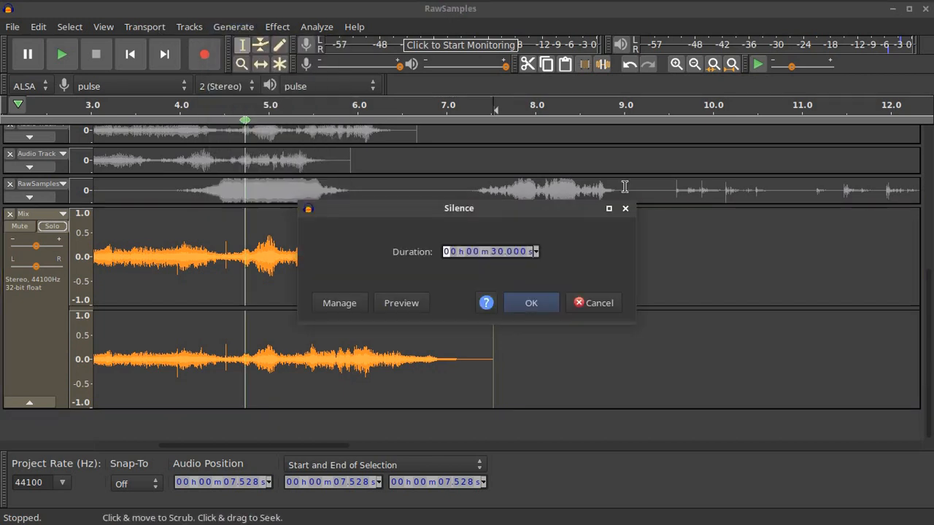
pyautogui.click(539, 304)
# Join the silence into the Mix clip and select the whole 37.5 s clip
pyautogui.click(463, 274)
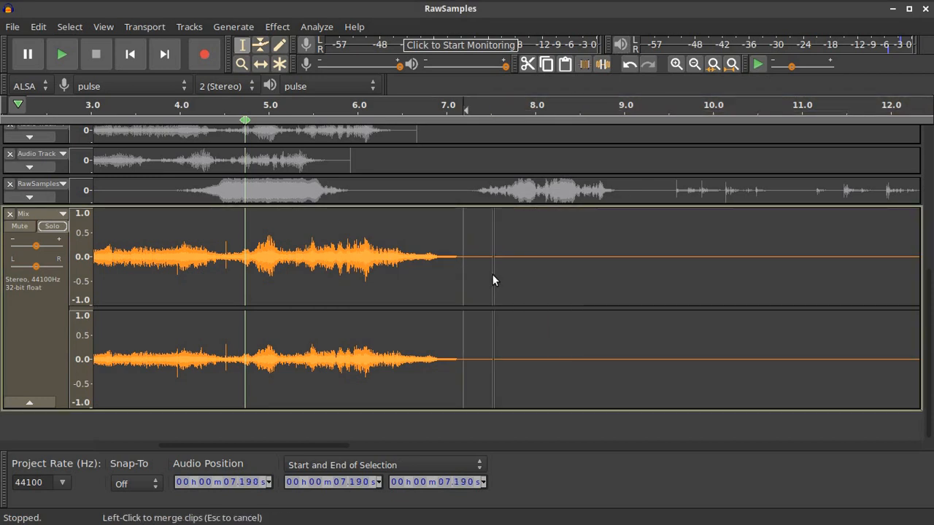
pyautogui.click(493, 274)
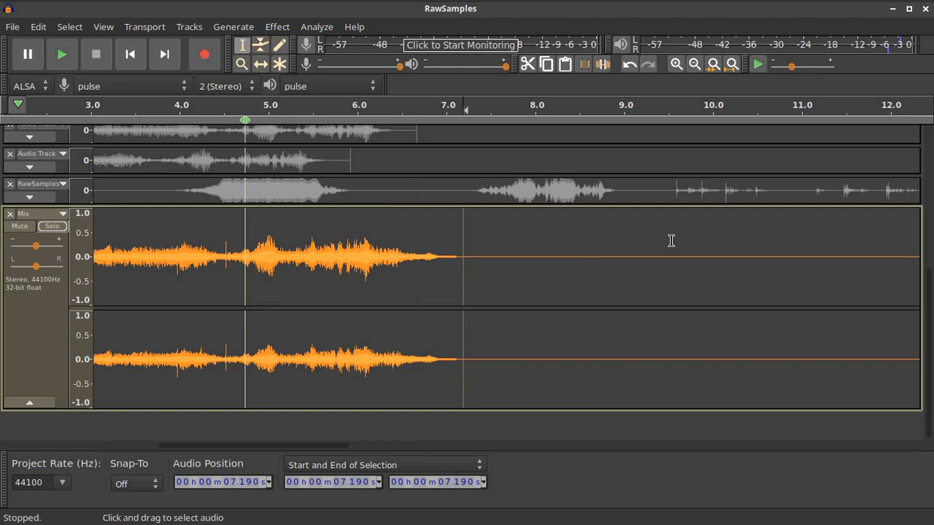
pyautogui.doubleClick(305, 283)
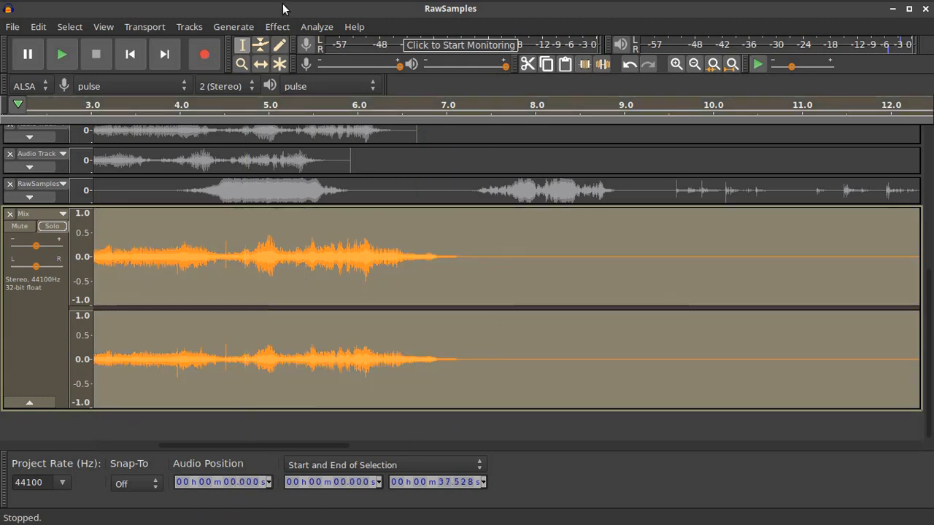
# Set Reverb to Room Size 70, Reverberance 74, lower Damping and Dry Gain -14 dB
pyautogui.click(279, 27)
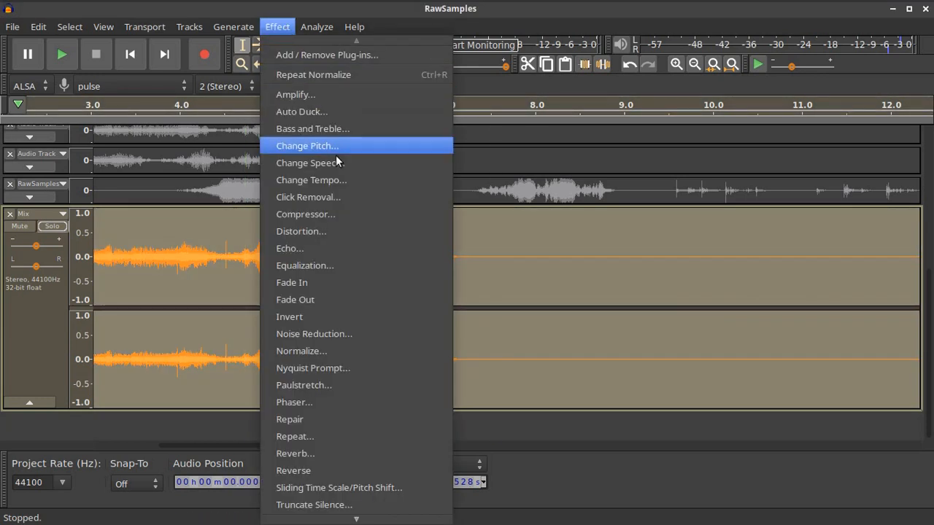
pyautogui.click(367, 448)
pyautogui.click(593, 137)
pyautogui.moveTo(586, 135); pyautogui.dragTo(583, 135)
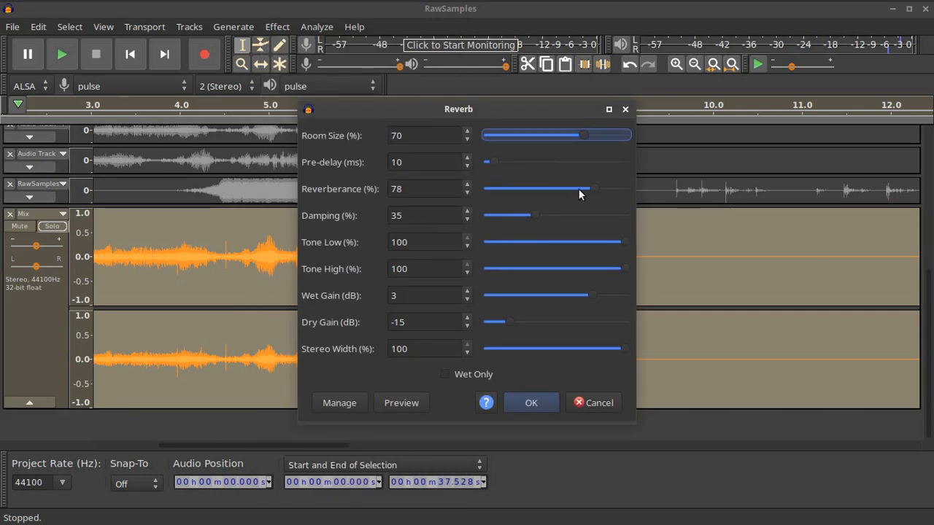
pyautogui.moveTo(595, 189); pyautogui.dragTo(591, 191)
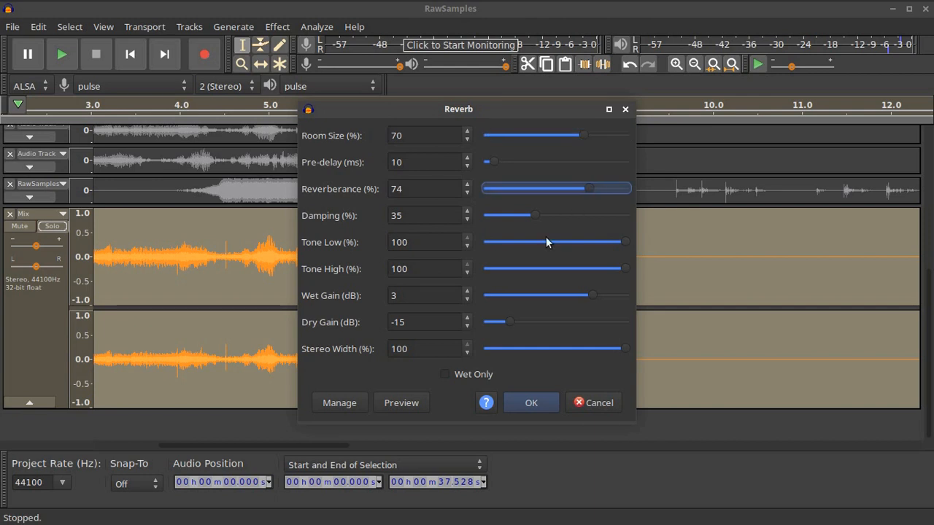
pyautogui.moveTo(532, 213); pyautogui.dragTo(536, 216)
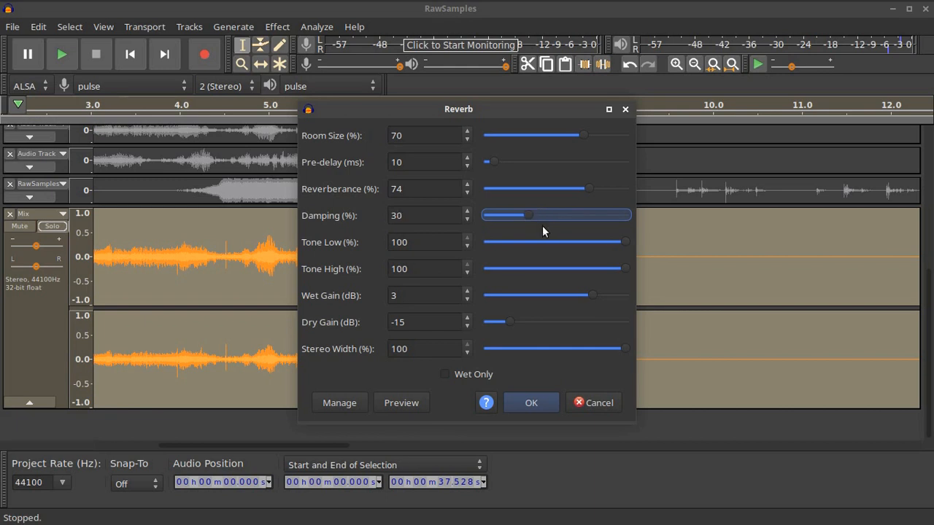
pyautogui.moveTo(514, 320); pyautogui.dragTo(518, 319)
pyautogui.click(596, 295)
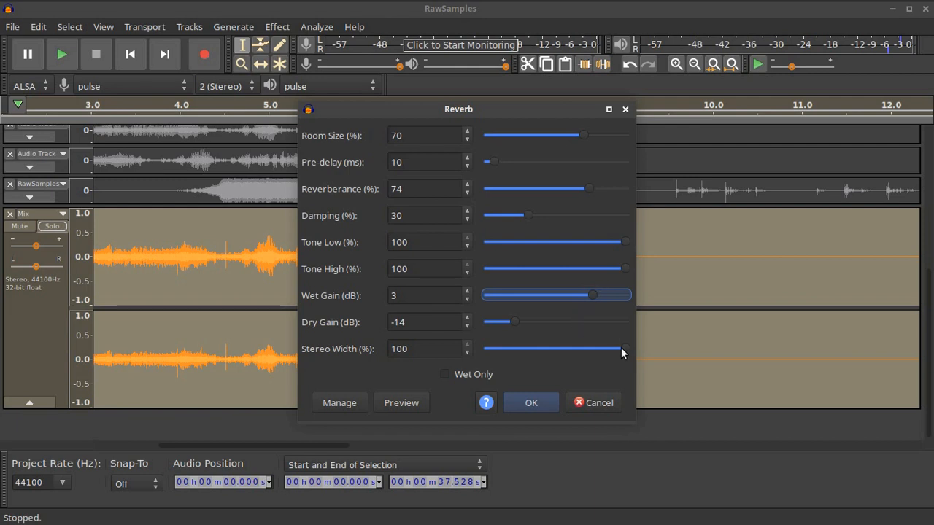
# Preview, reduce Wet Gain and Reverberance to 69, raise Dry Gain, and apply the reverb
pyautogui.click(402, 403)
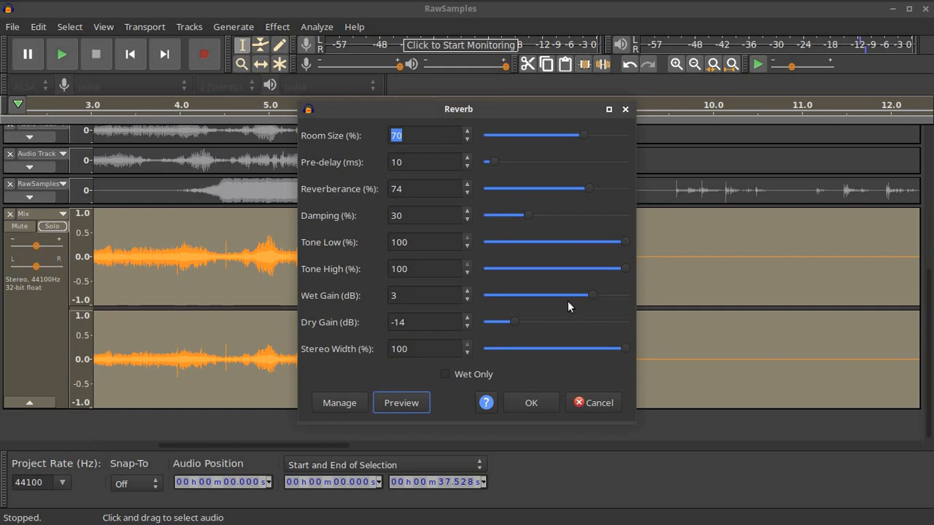
pyautogui.click(587, 295)
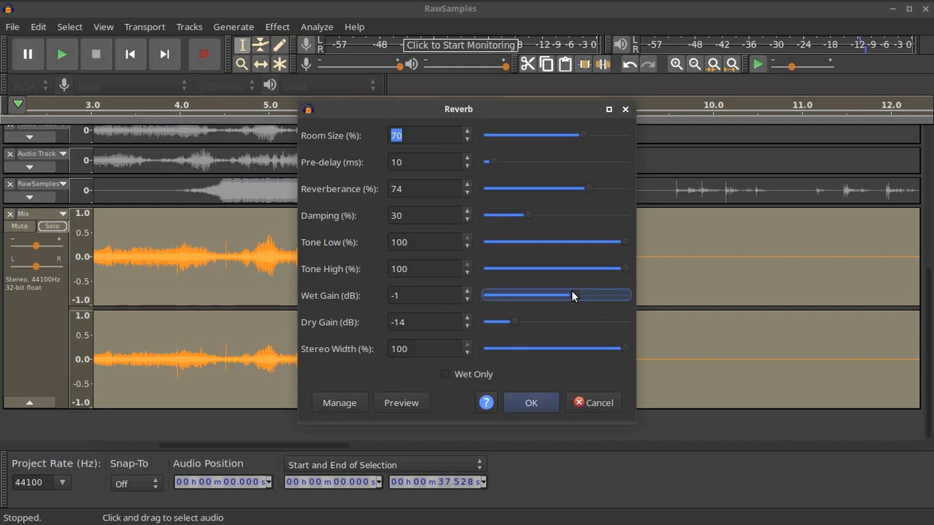
pyautogui.click(582, 190)
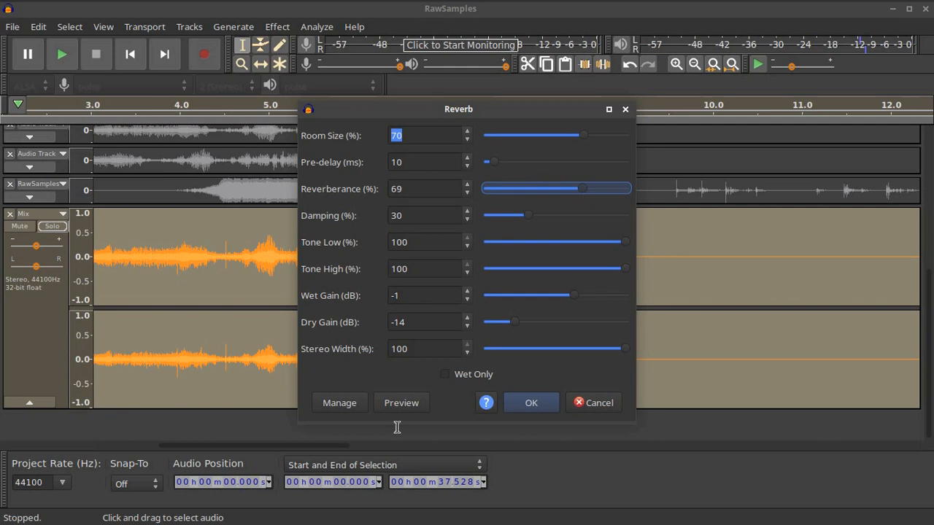
pyautogui.click(404, 406)
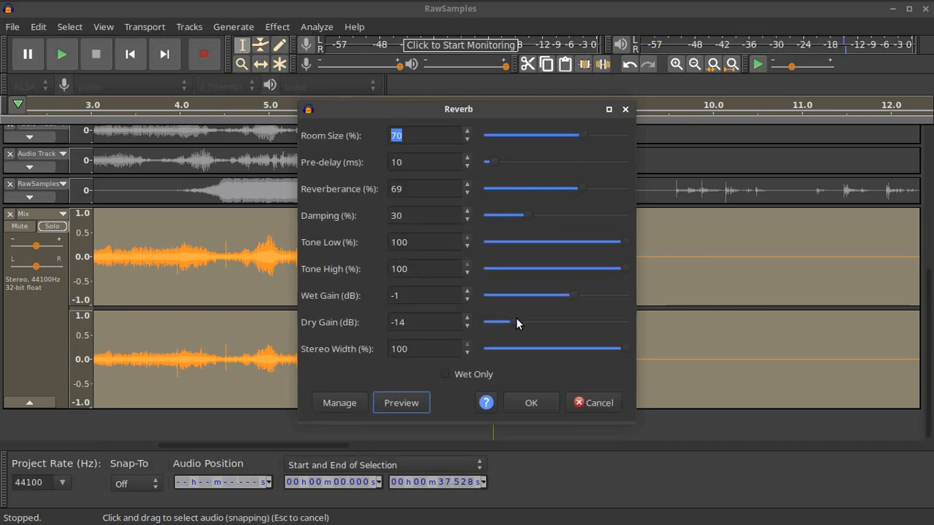
pyautogui.moveTo(516, 319); pyautogui.dragTo(524, 320)
pyautogui.click(544, 404)
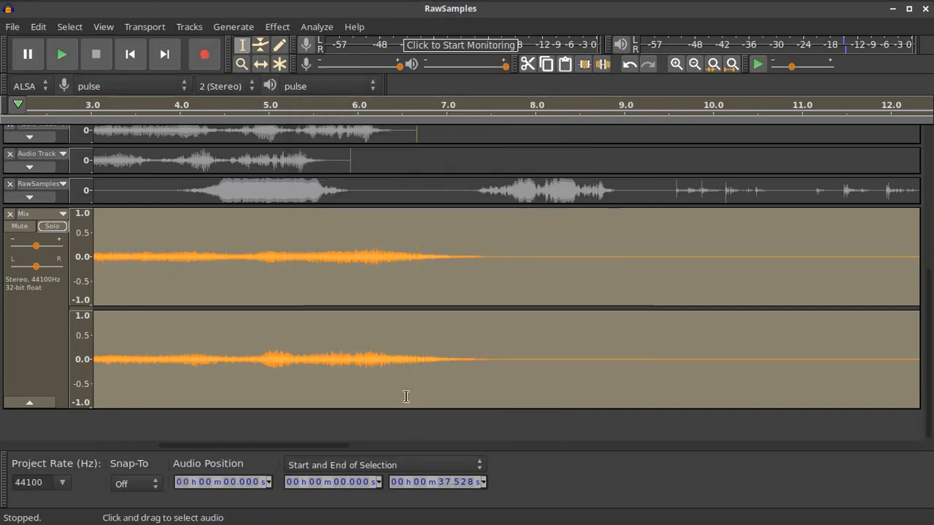
# Scroll back to the start and normalize the reverbed Mix track to 0 dB maximum amplitude
pyautogui.moveTo(307, 444); pyautogui.dragTo(209, 440)
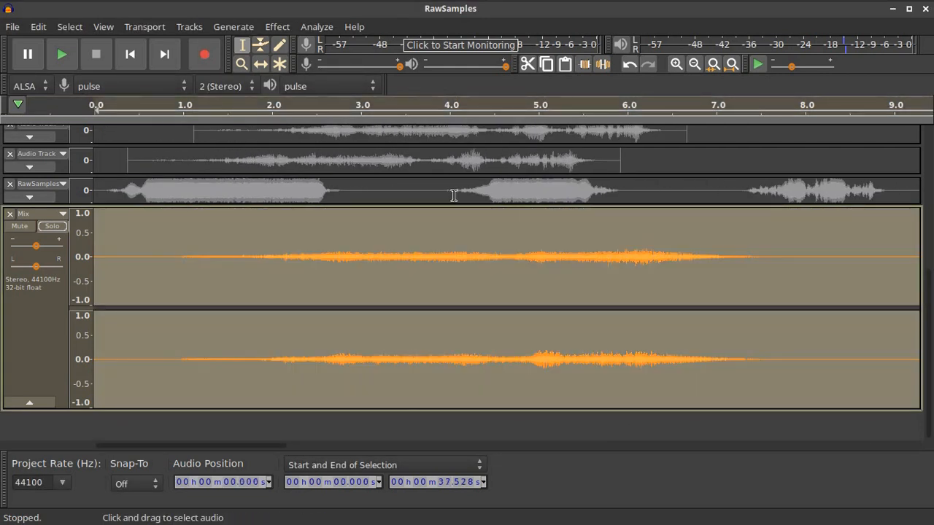
pyautogui.click(277, 26)
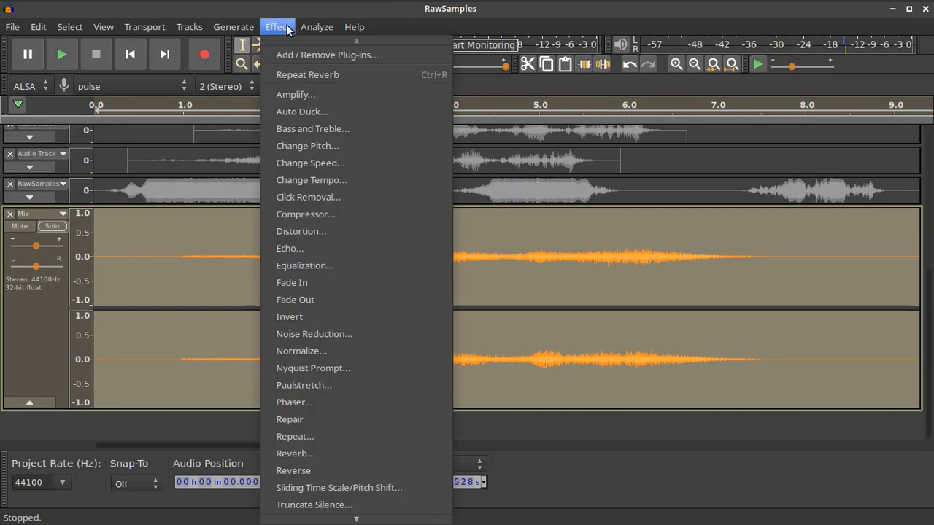
pyautogui.click(332, 351)
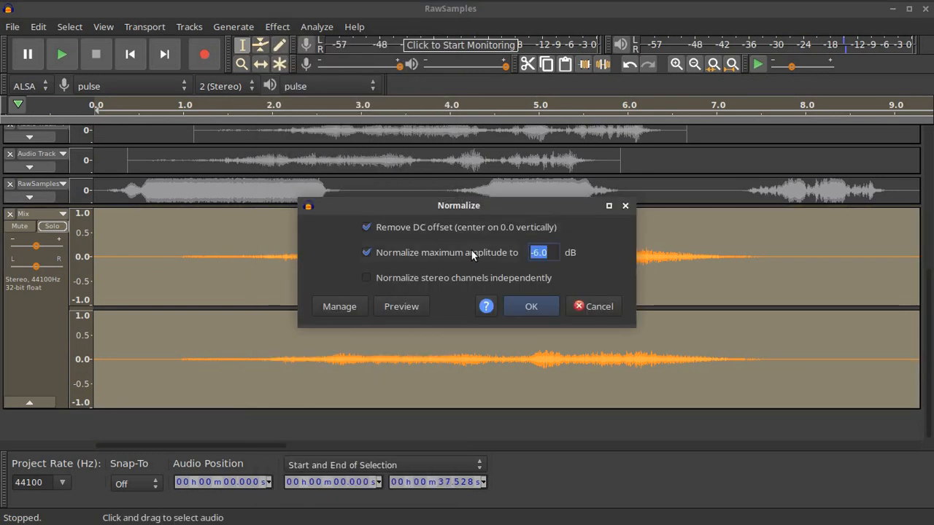
pyautogui.click(530, 308)
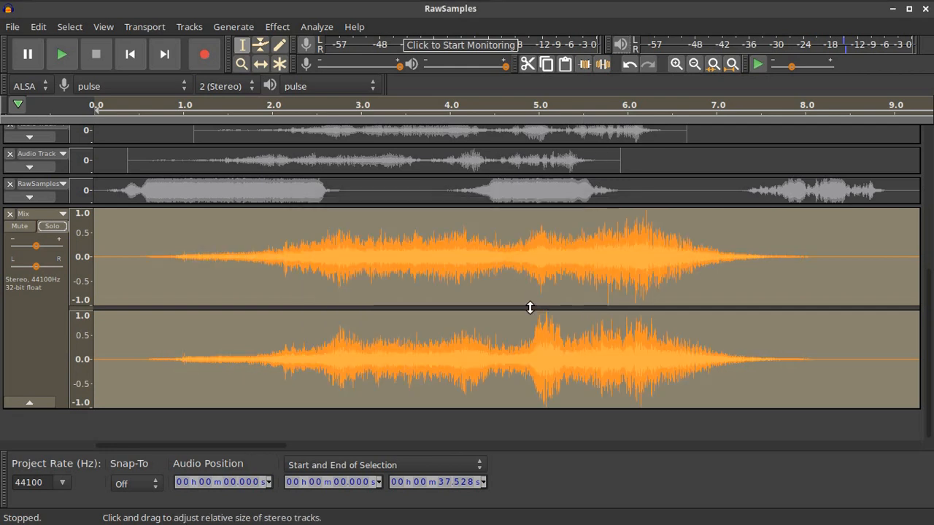
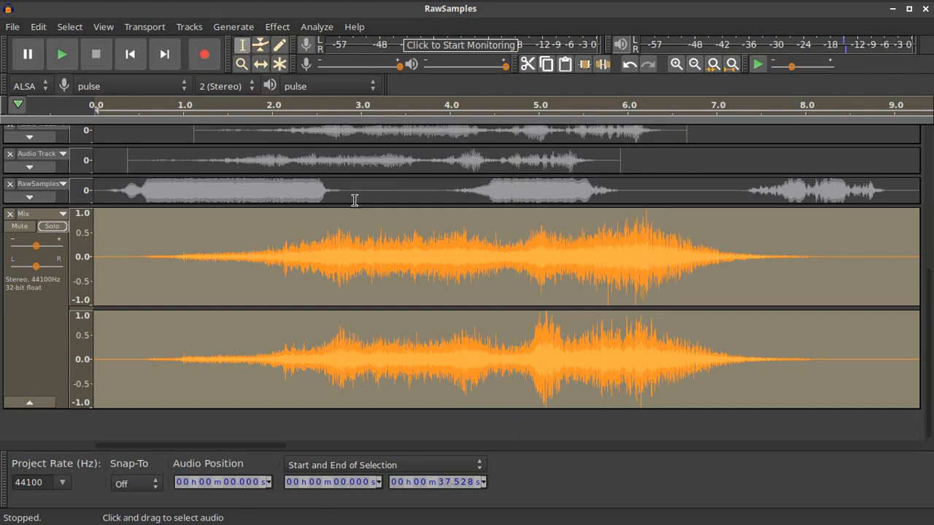
# Play the Mix from the start, then from about 7 s, to find where the reverb tail fades out
pyautogui.click(132, 55)
pyautogui.click(62, 55)
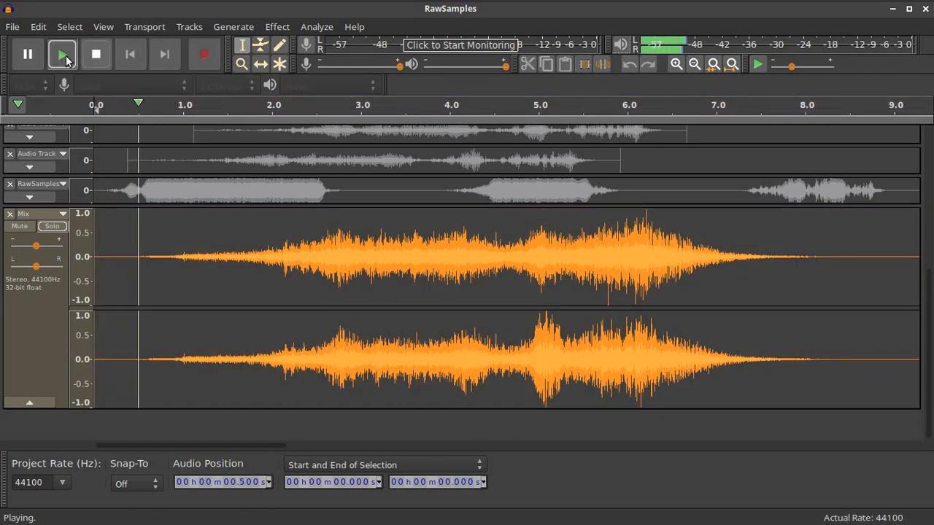
pyautogui.click(95, 55)
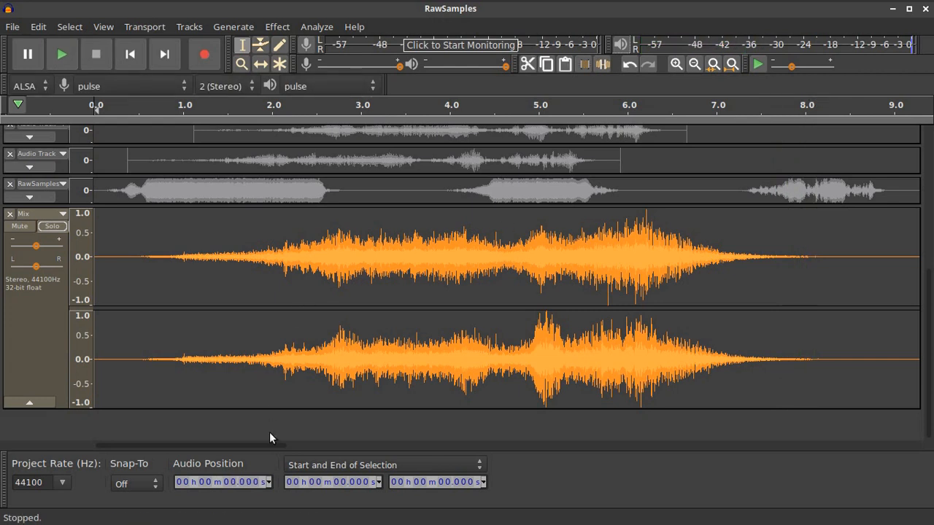
pyautogui.moveTo(265, 447); pyautogui.dragTo(369, 442)
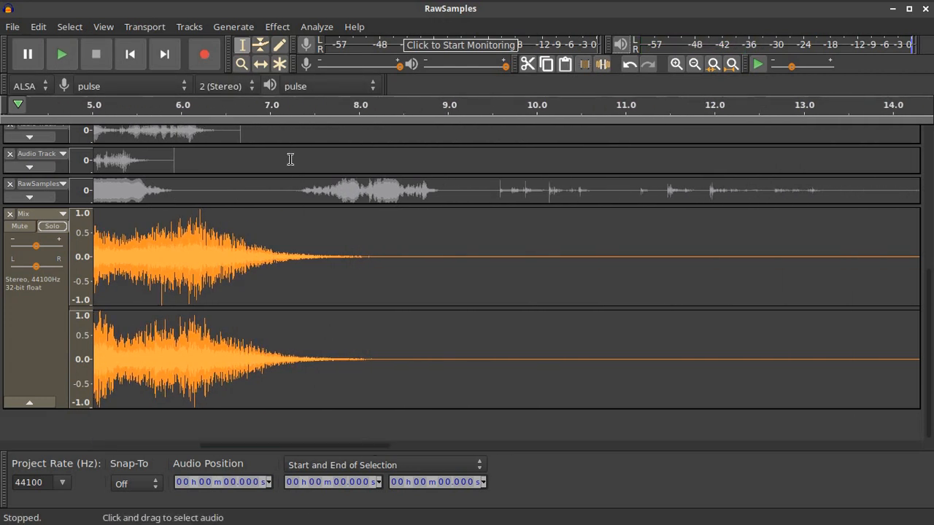
pyautogui.click(274, 97)
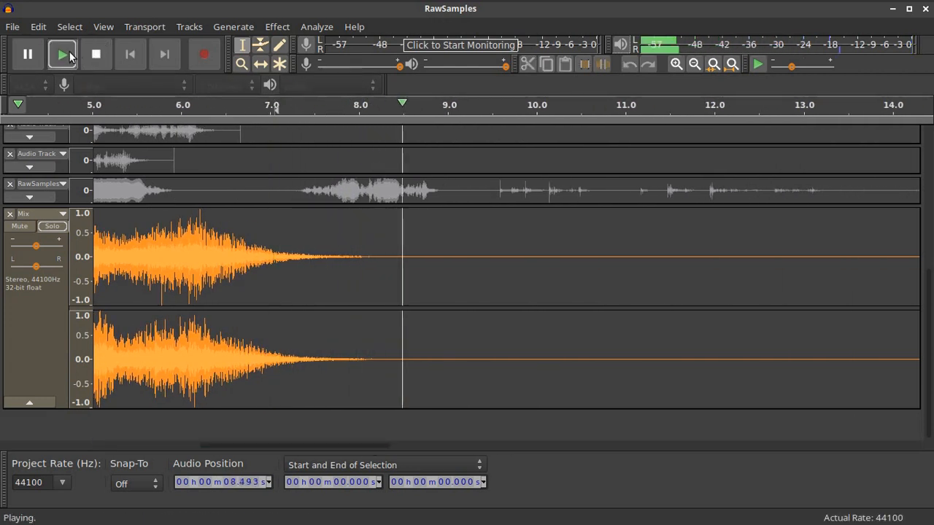
pyautogui.click(27, 54)
# Split the Mix at 9.682 s and delete the silent tail after it
pyautogui.click(503, 279)
pyautogui.click(508, 278)
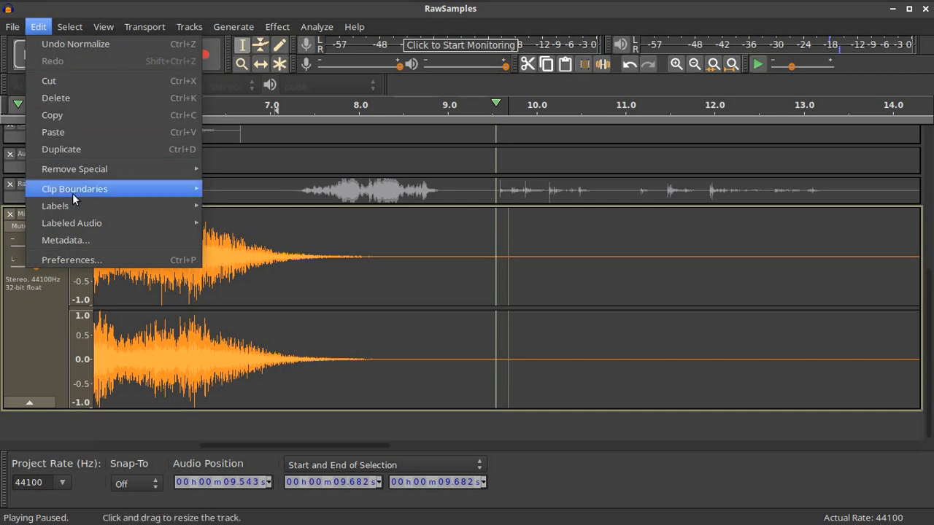
pyautogui.moveTo(72, 194)
pyautogui.click(252, 188)
pyautogui.click(559, 262)
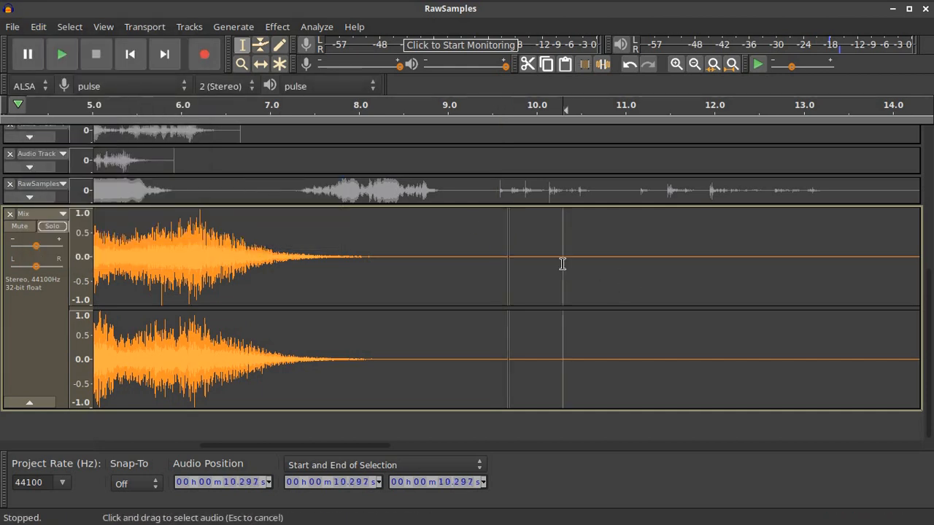
pyautogui.doubleClick(563, 263)
pyautogui.press('Delete')
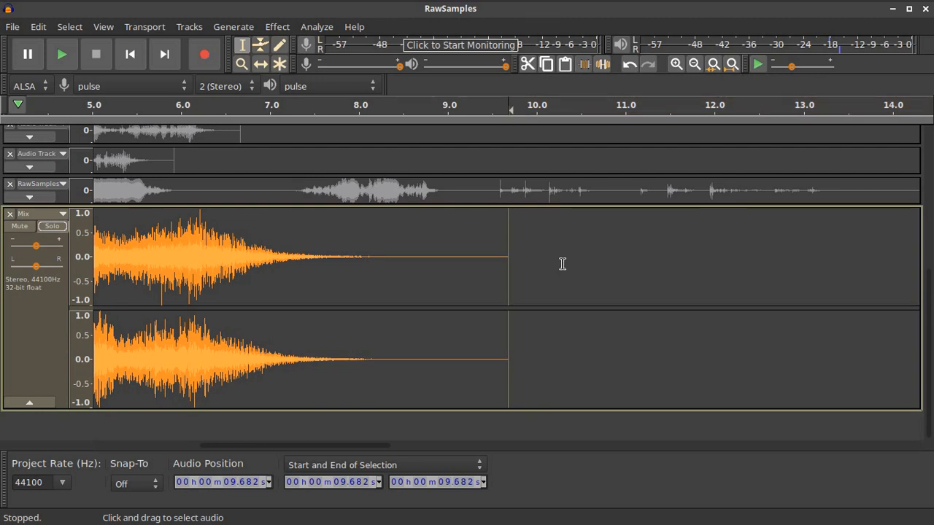
# Replay the new ending from about 6 s, then select the whole Mix from 0 to 9.682 s
pyautogui.click(433, 105)
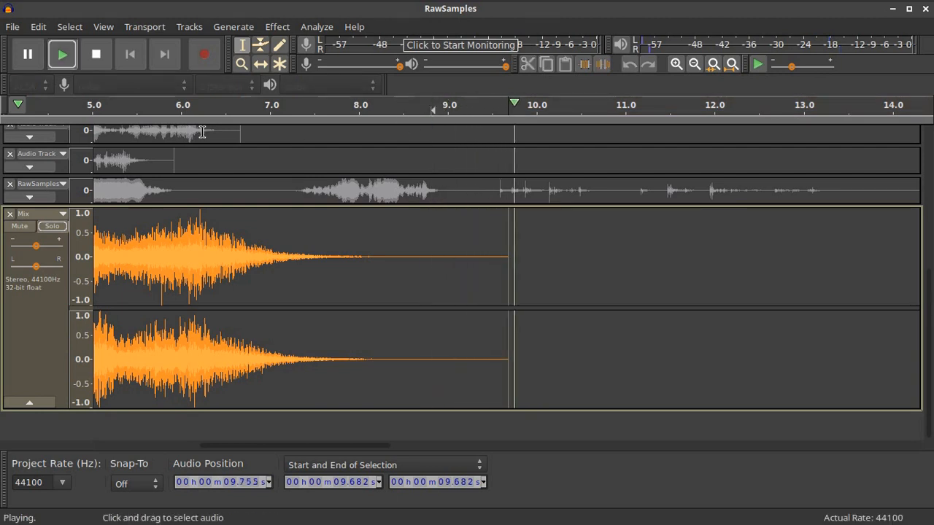
pyautogui.click(202, 105)
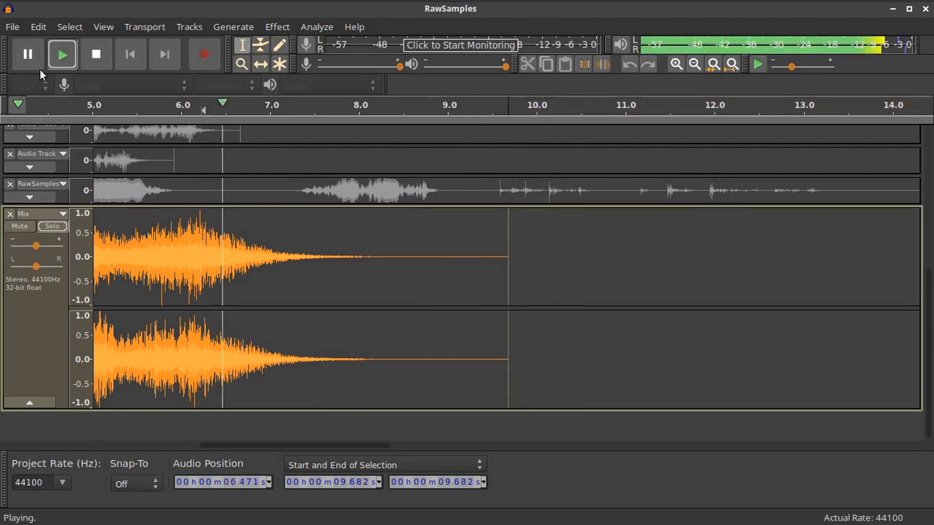
pyautogui.click(99, 56)
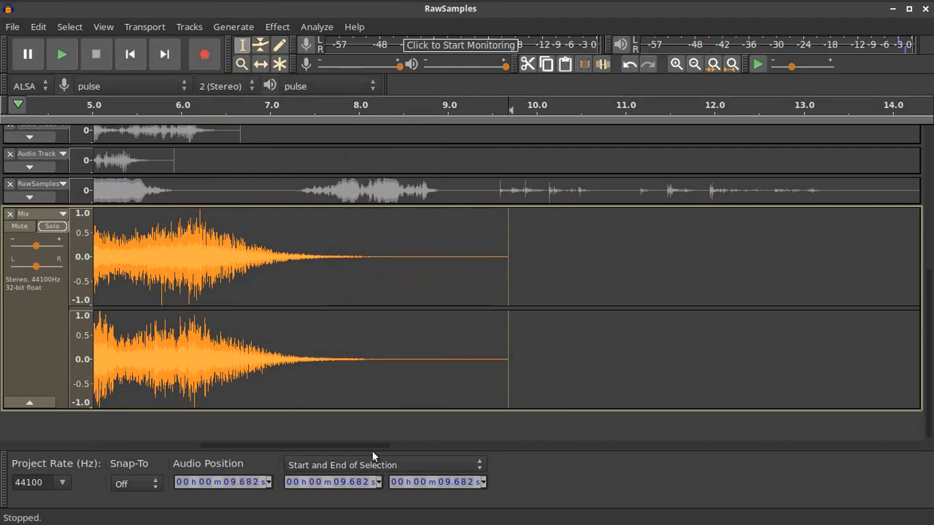
pyautogui.hotkey('shift', 'Home')
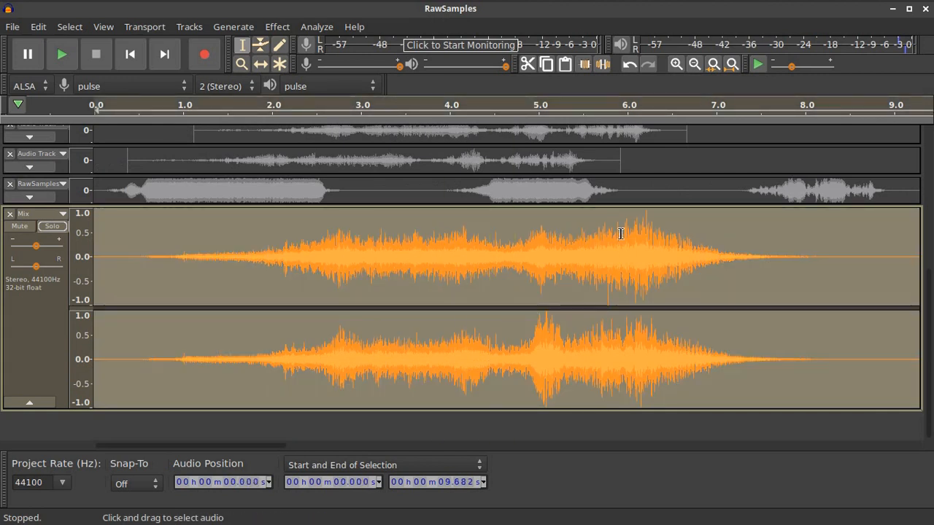
# Open the File menu's export options and close them without exporting
pyautogui.click(14, 27)
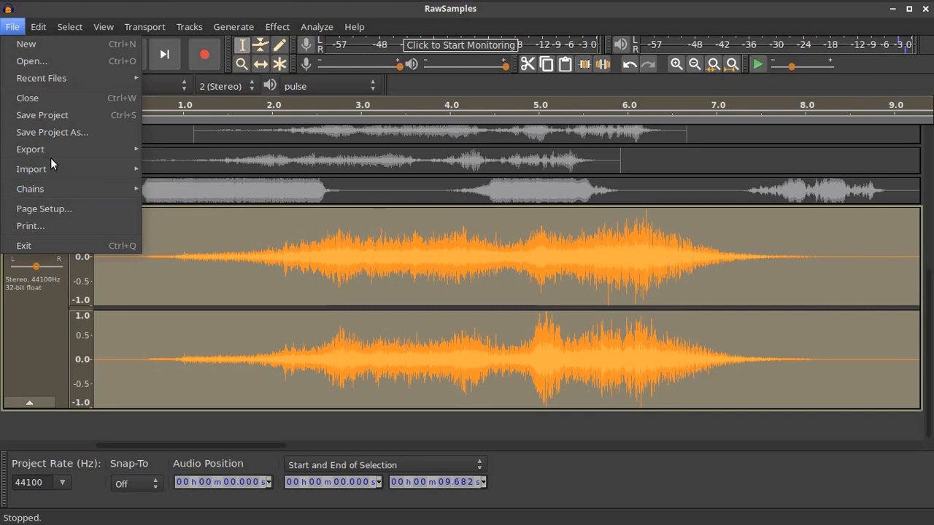
pyautogui.moveTo(49, 152)
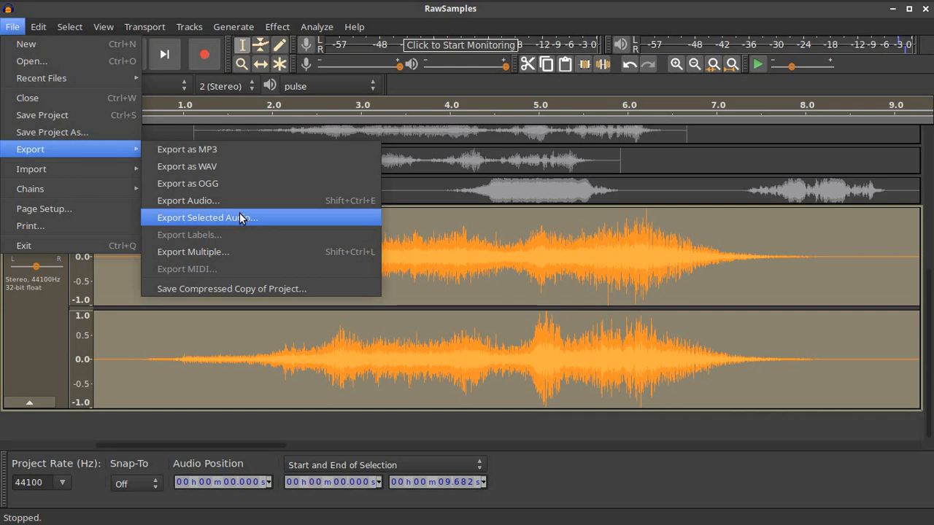
pyautogui.click(398, 257)
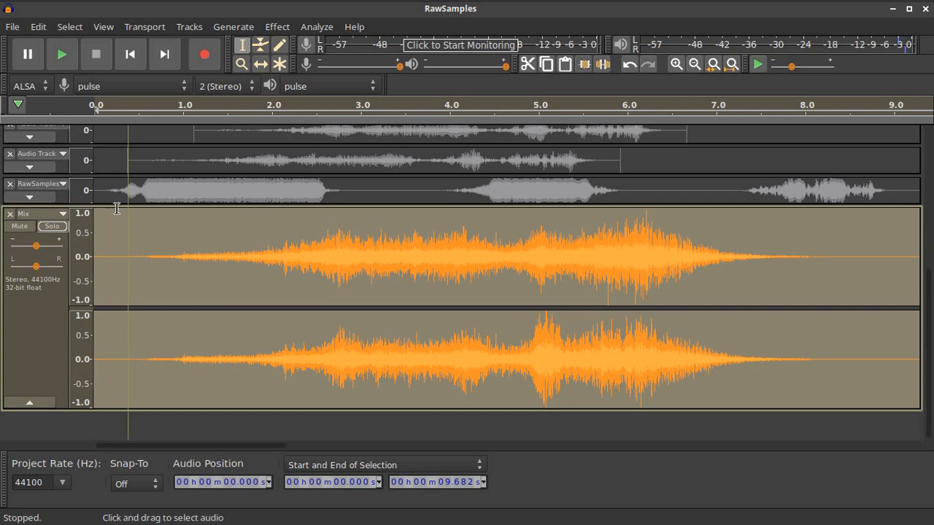
# Turn off Solo on the Mix track and collapse it to a thin strip
pyautogui.click(53, 228)
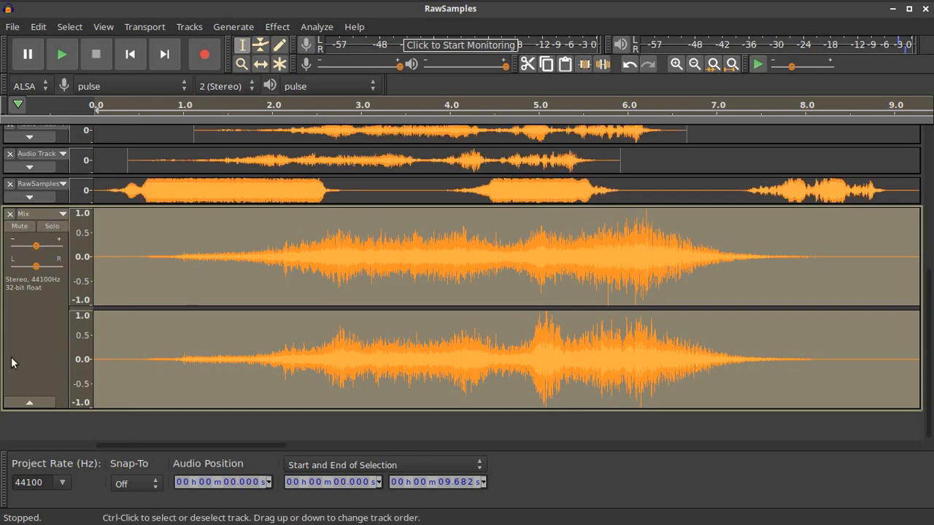
pyautogui.click(16, 403)
pyautogui.scroll(5, 292, 316)
pyautogui.scroll(-3, 303, 310)
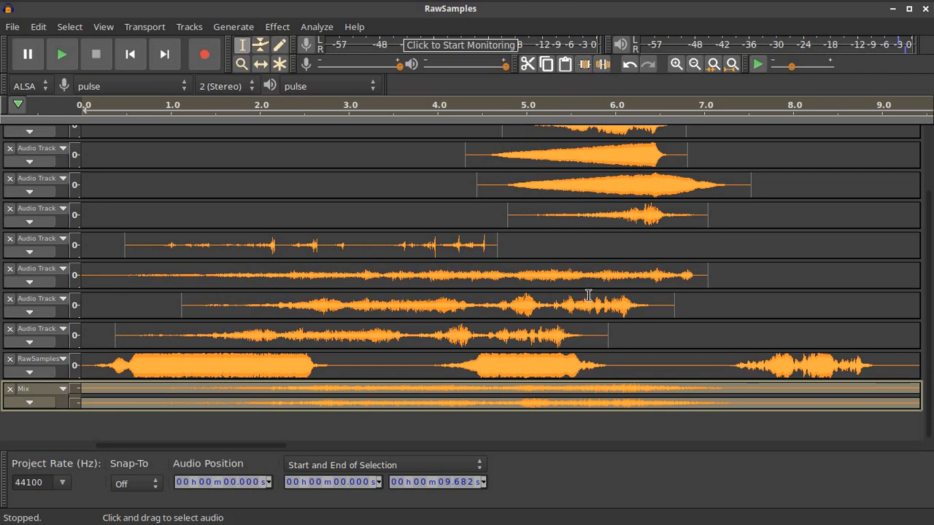
# Solo one Audio Track and copy its loud burst from 4.45 to 5.29 s
pyautogui.click(49, 312)
pyautogui.click(52, 311)
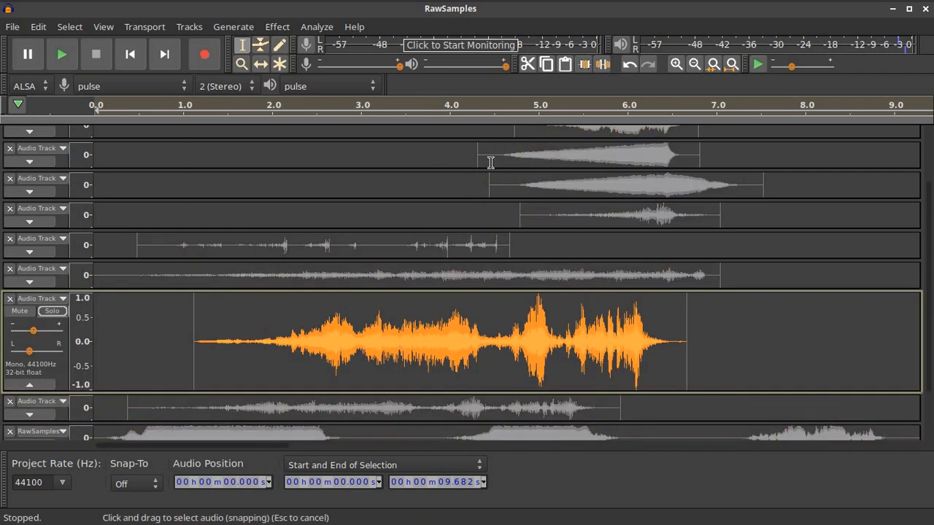
pyautogui.click(516, 106)
pyautogui.press('space')
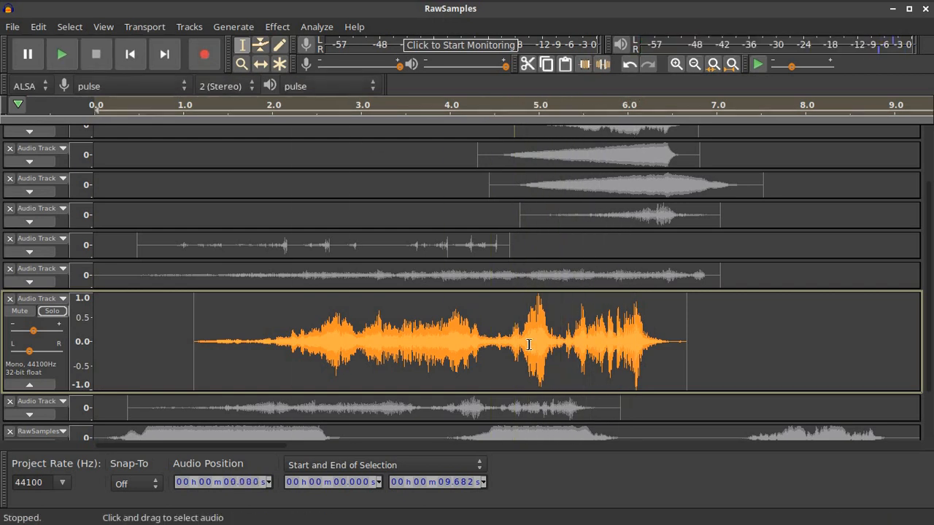
pyautogui.moveTo(563, 341); pyautogui.dragTo(487, 345)
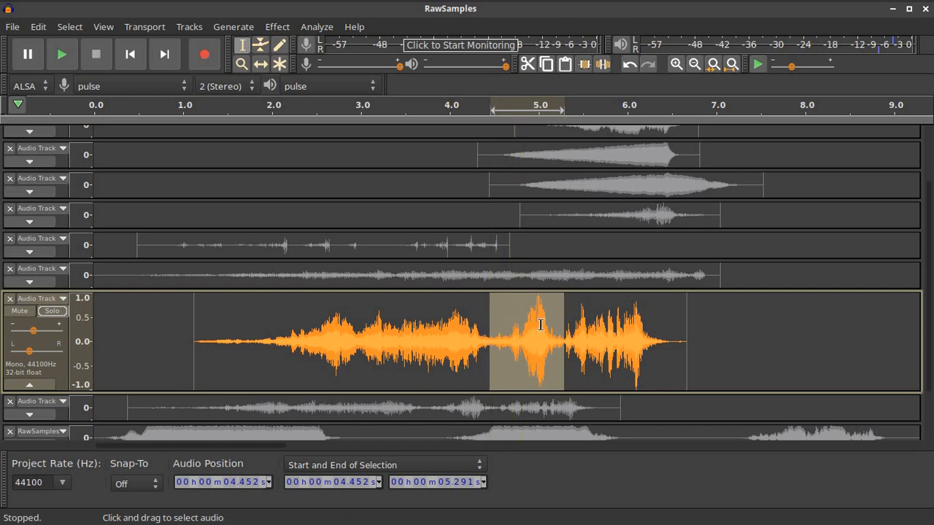
pyautogui.click(46, 27)
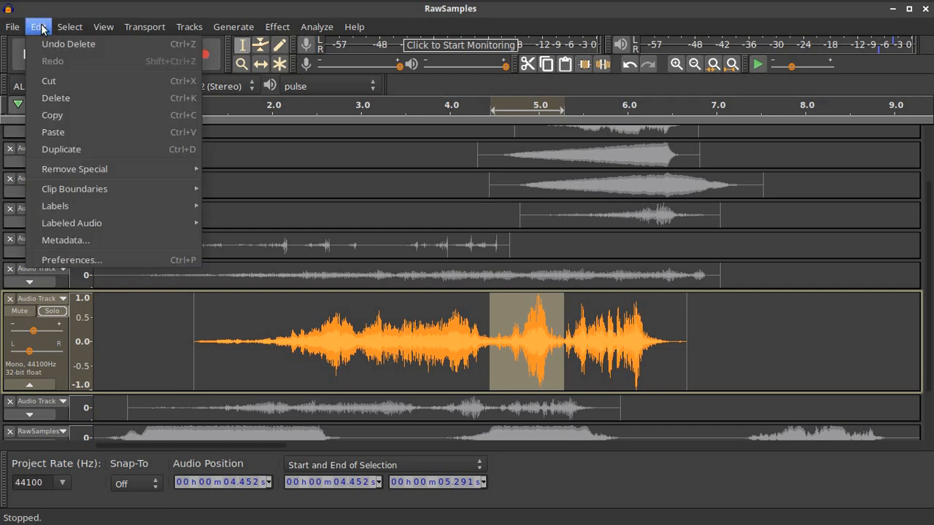
pyautogui.click(140, 116)
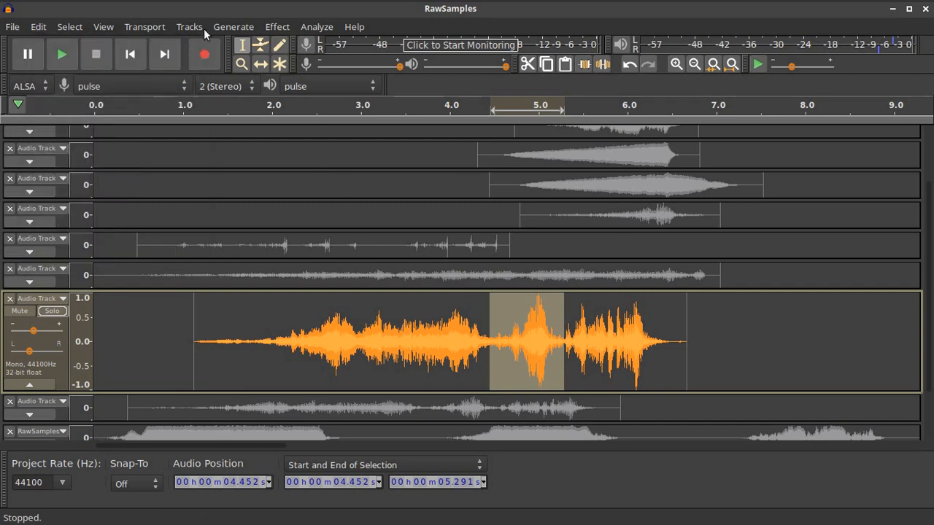
# Add a new empty mono track below the existing tracks
pyautogui.click(188, 27)
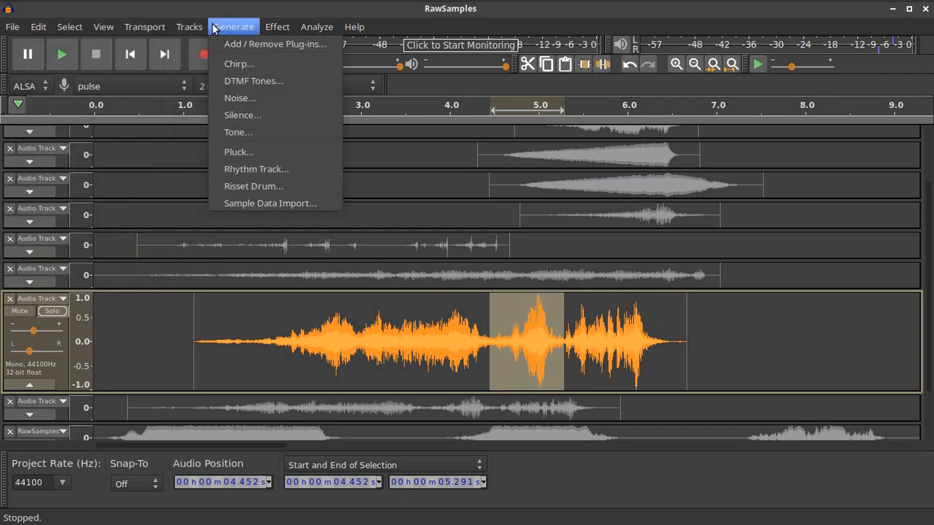
pyautogui.moveTo(189, 27)
pyautogui.moveTo(219, 43)
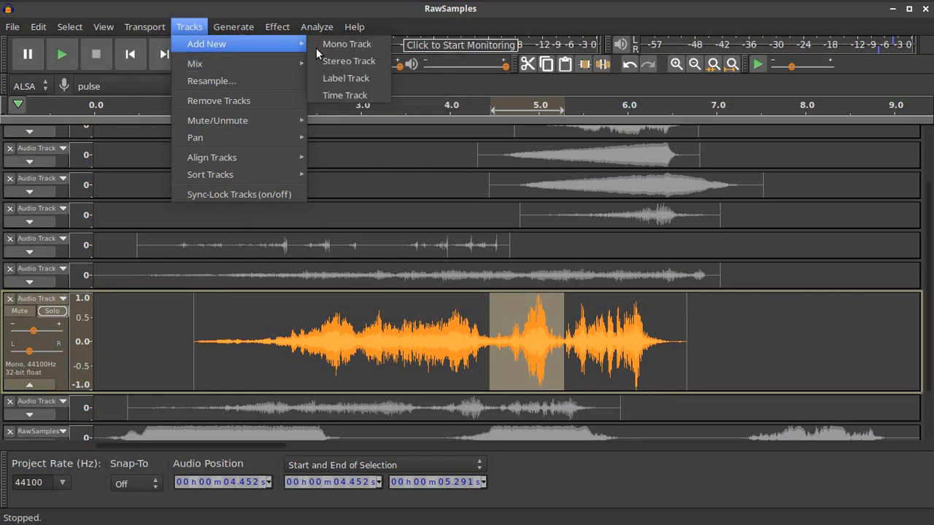
pyautogui.click(361, 44)
# Paste the copied burst into the new track and add 30 seconds of silence after it
pyautogui.click(126, 342)
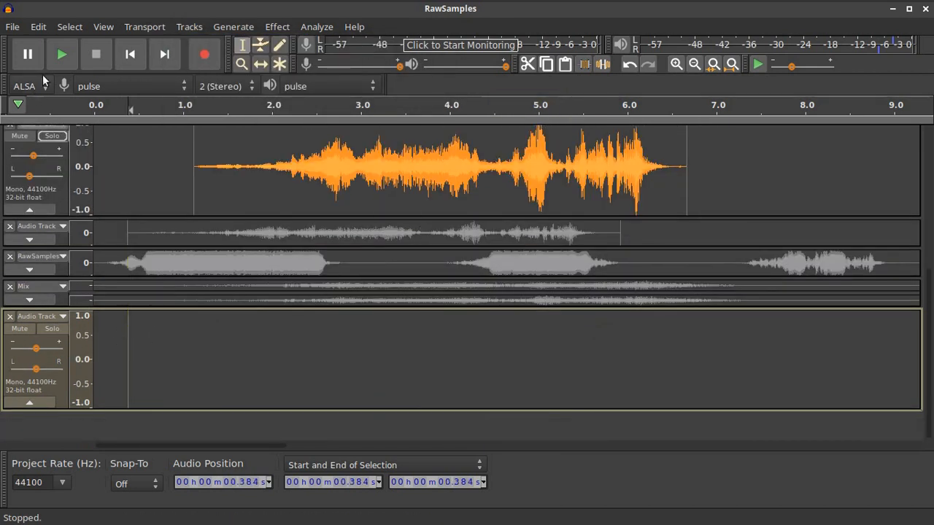
pyautogui.click(40, 27)
pyautogui.click(66, 129)
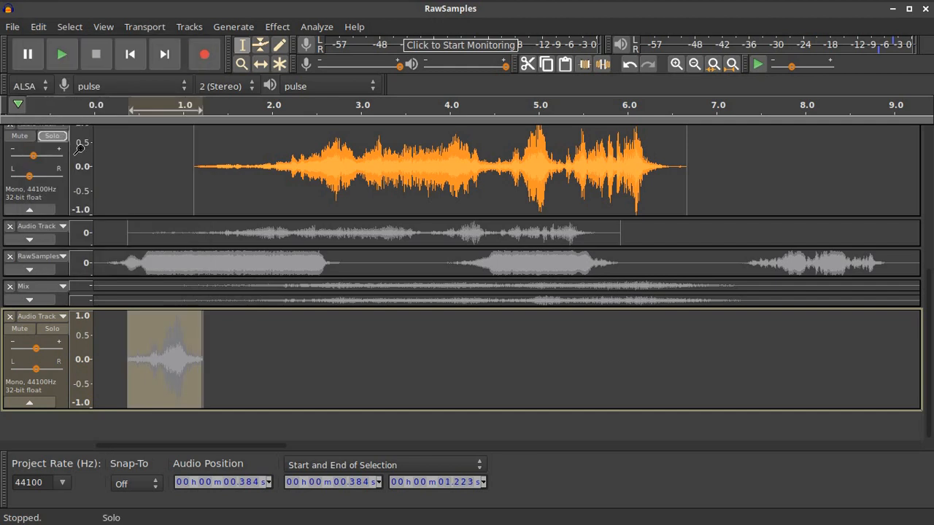
pyautogui.click(178, 362)
pyautogui.moveTo(178, 362)
pyautogui.mouseDown()
pyautogui.moveTo(221, 365)
pyautogui.moveTo(180, 361)
pyautogui.mouseUp()
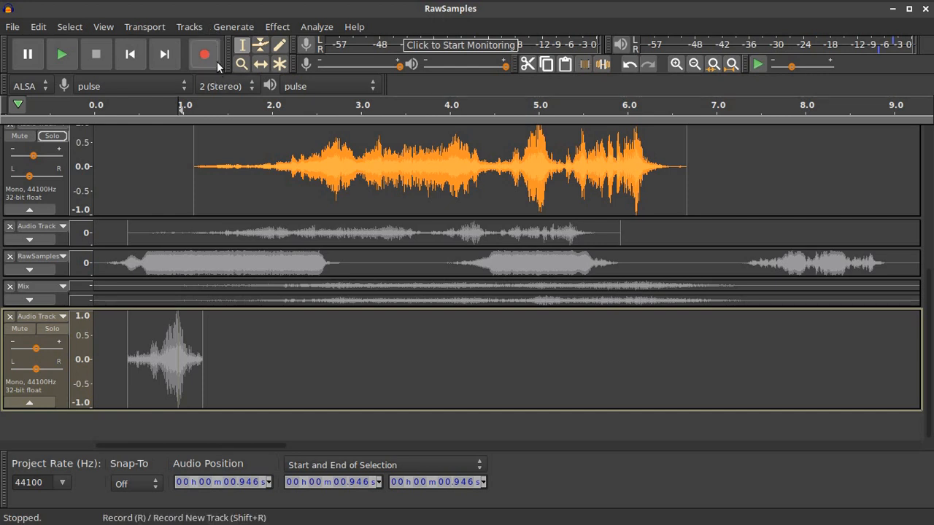
pyautogui.click(234, 28)
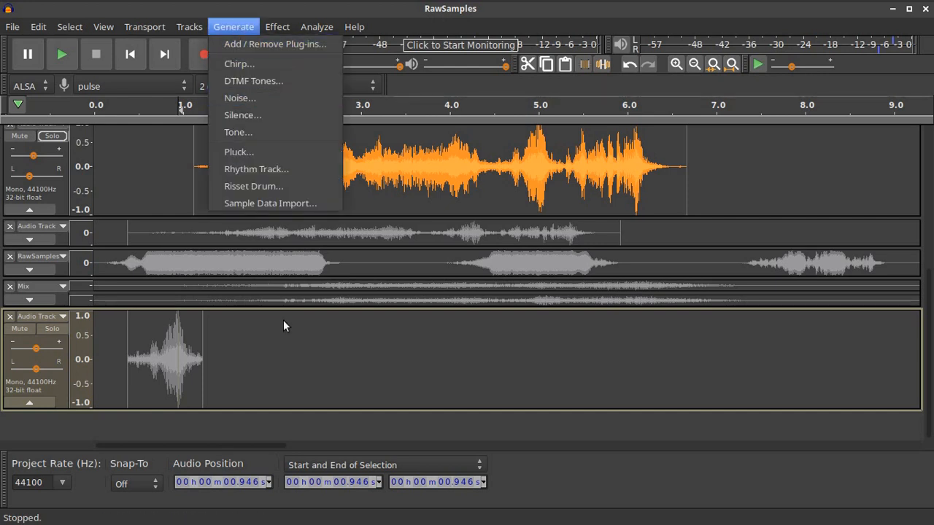
pyautogui.click(249, 365)
pyautogui.click(234, 26)
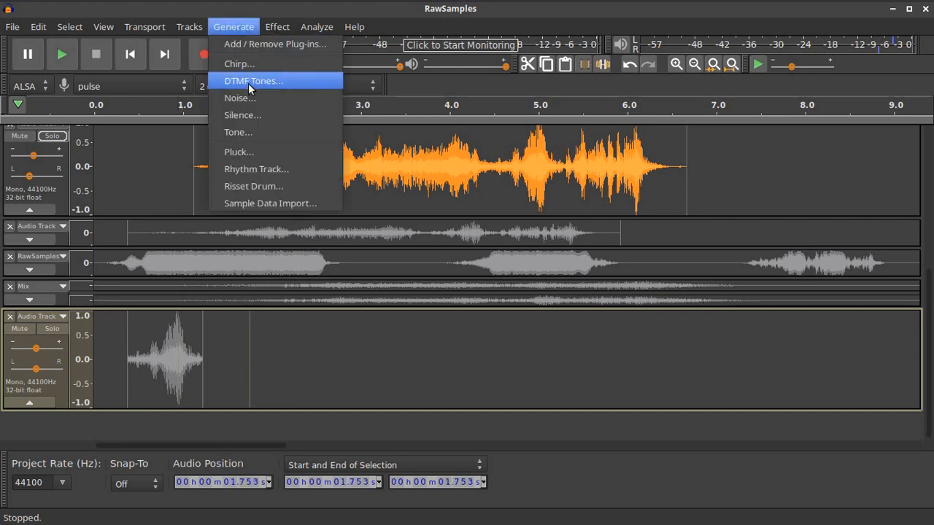
pyautogui.click(253, 114)
pyautogui.click(525, 302)
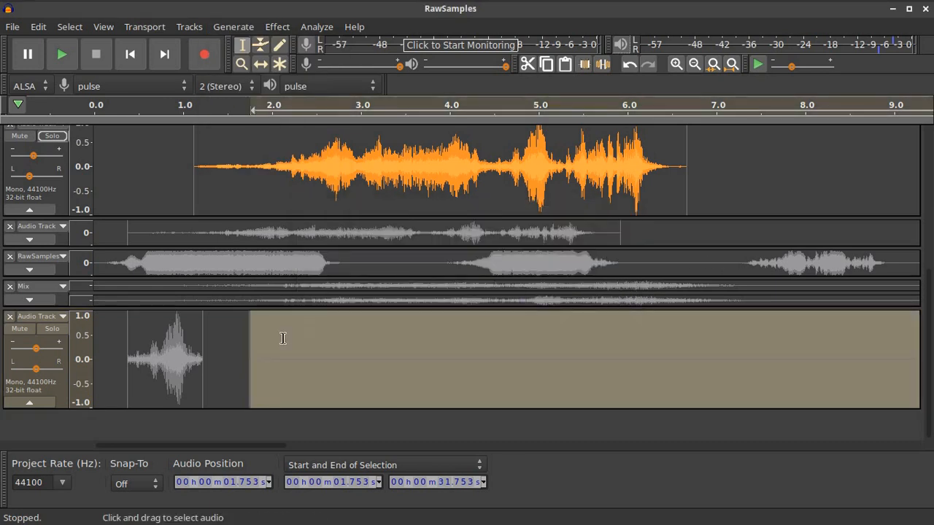
# Split the new track's clip at 2.207 s
pyautogui.click(393, 350)
pyautogui.click(328, 346)
pyautogui.click(290, 339)
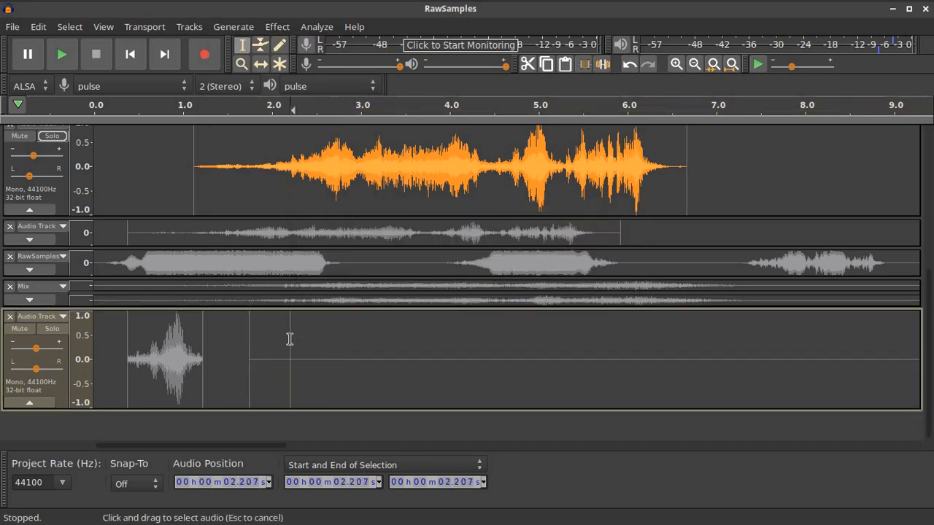
pyautogui.click(38, 26)
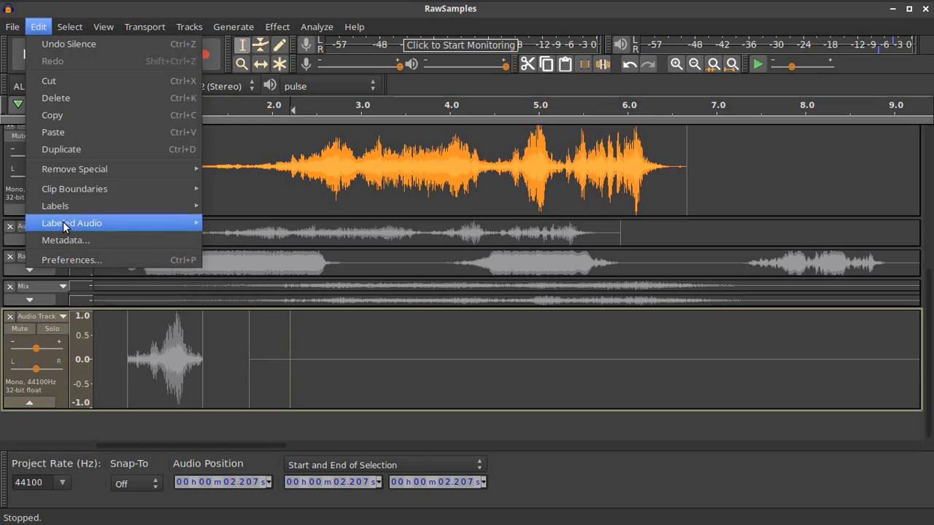
pyautogui.moveTo(76, 192)
pyautogui.click(261, 180)
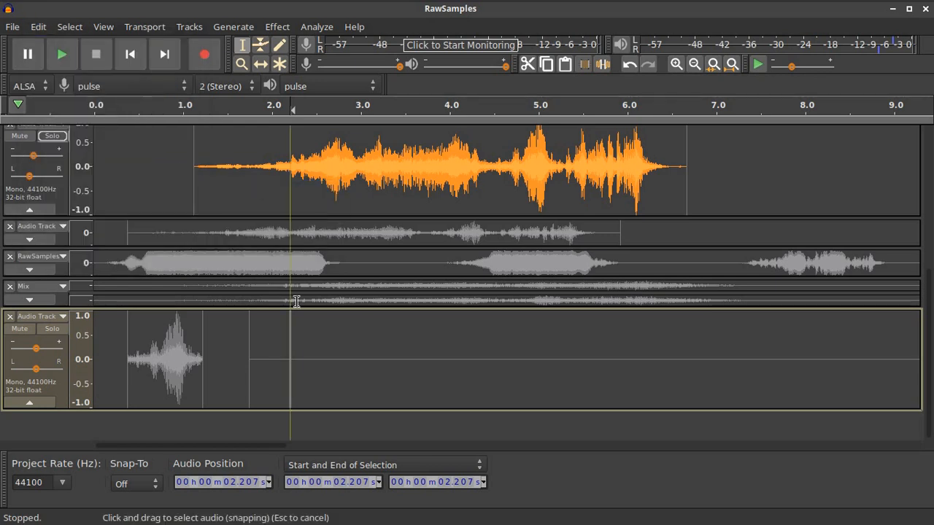
# Shift the sound clip against the silence, merge the clips into one, and solo the bottom track
pyautogui.click(262, 64)
pyautogui.moveTo(168, 342); pyautogui.dragTo(111, 360)
pyautogui.moveTo(194, 356); pyautogui.dragTo(170, 358)
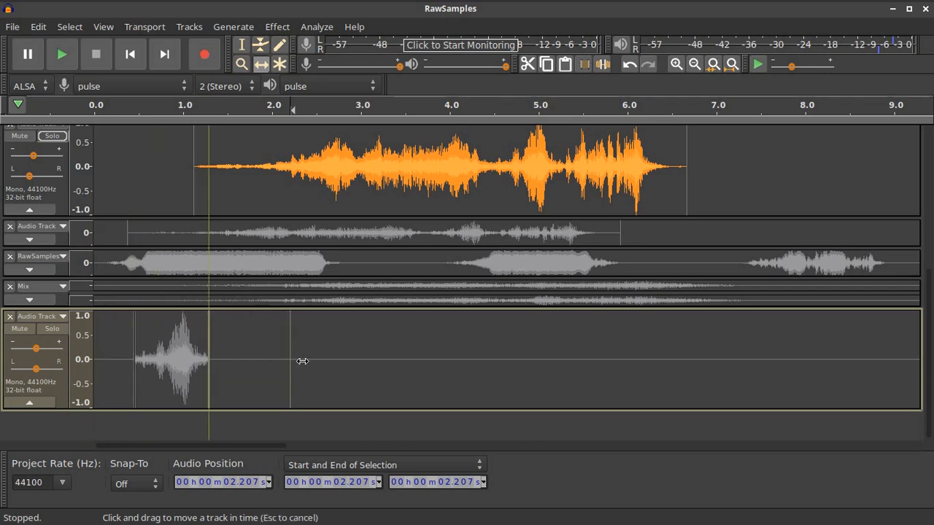
pyautogui.click(242, 44)
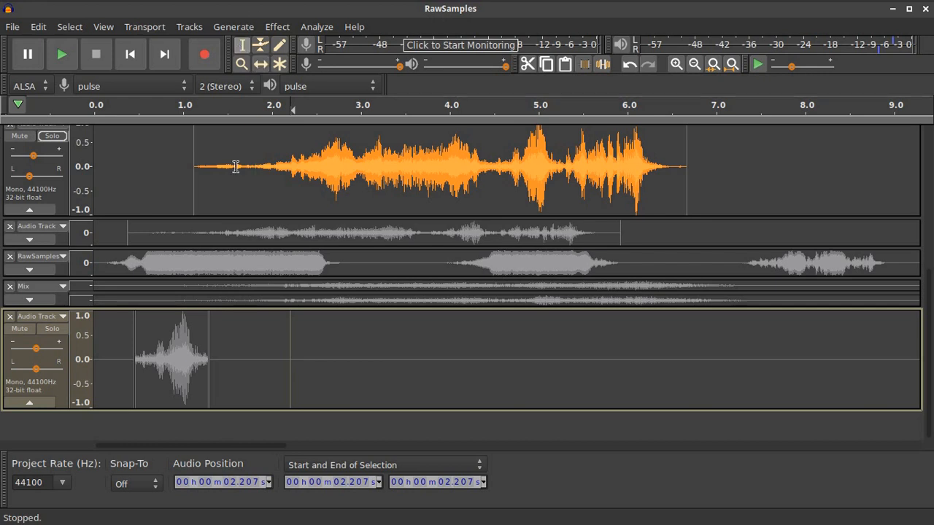
pyautogui.click(209, 326)
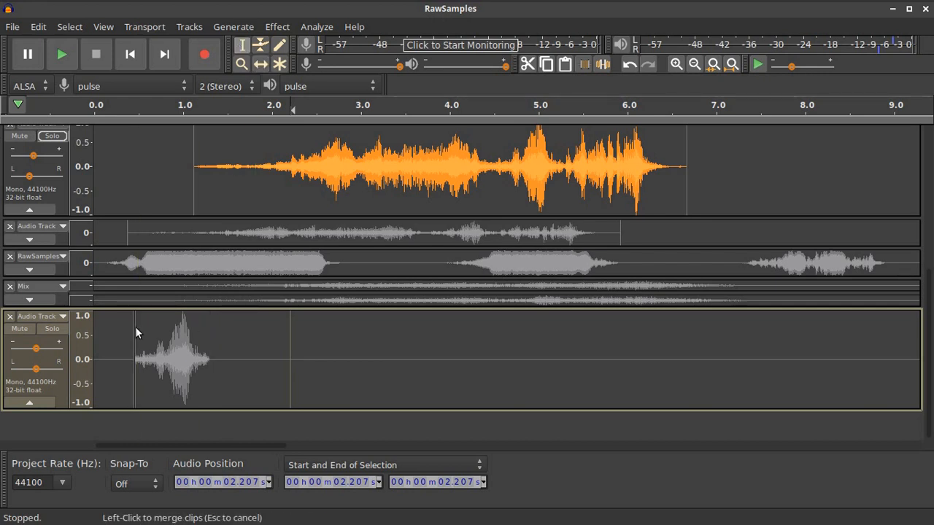
pyautogui.click(134, 327)
pyautogui.click(49, 328)
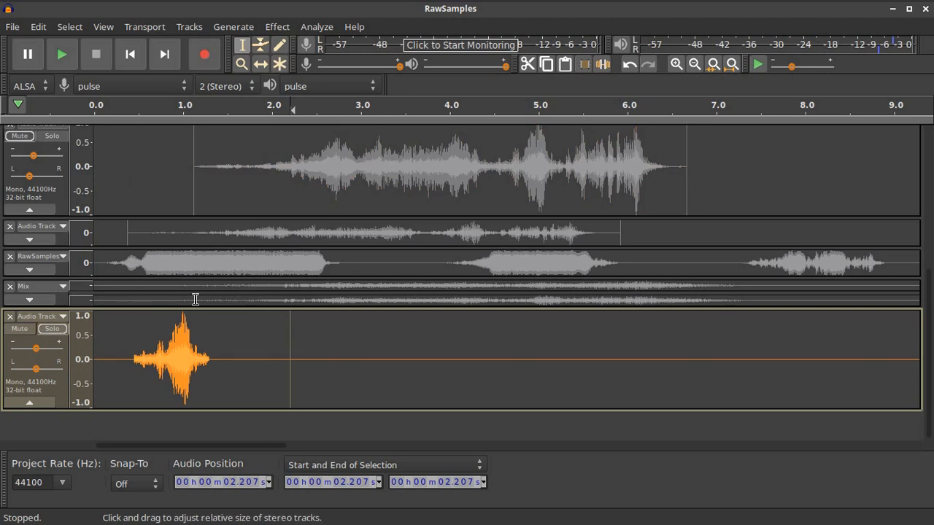
# Select and play the whole bottom track, then normalize it to -6 dB
pyautogui.doubleClick(209, 348)
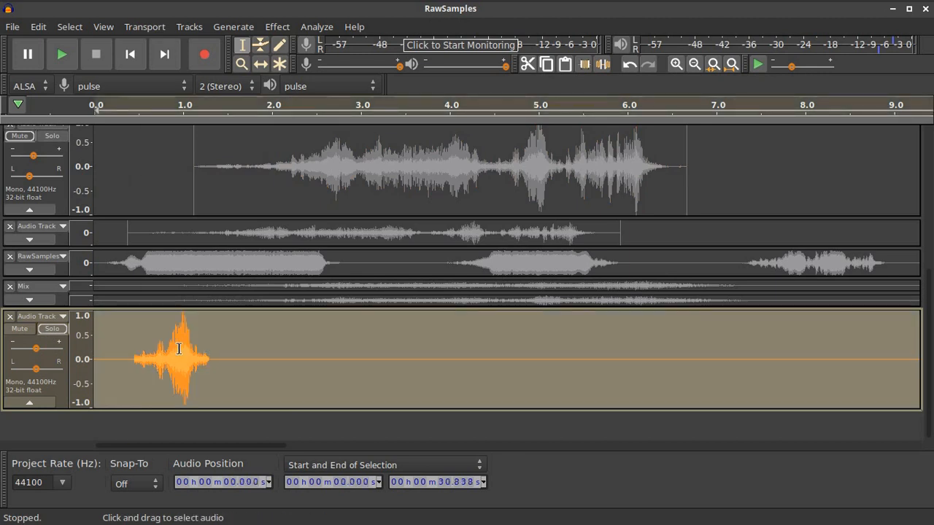
pyautogui.click(132, 105)
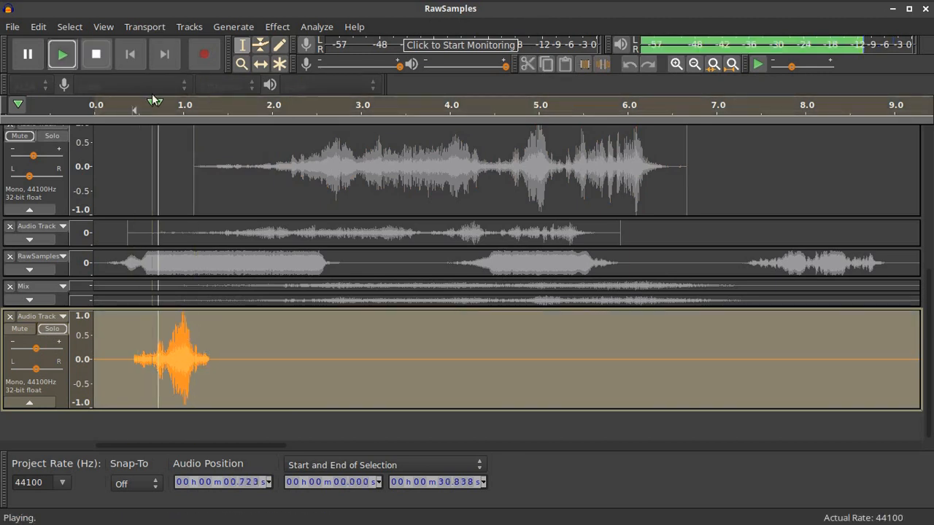
pyautogui.click(108, 54)
pyautogui.click(182, 349)
pyautogui.doubleClick(175, 349)
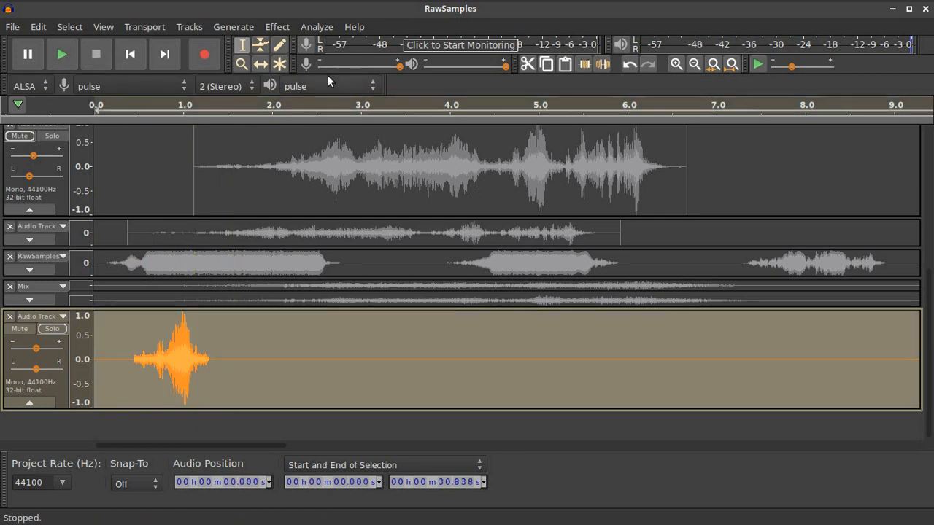
pyautogui.click(281, 27)
pyautogui.click(336, 354)
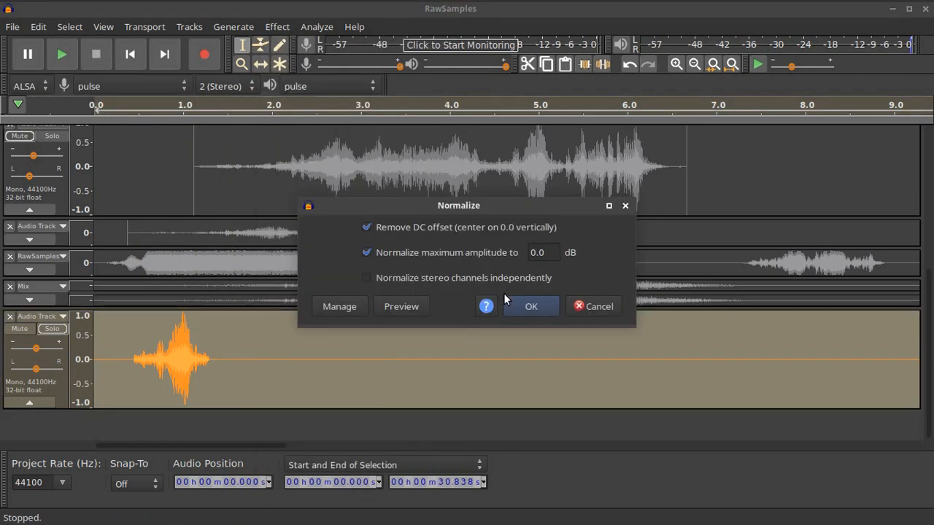
pyautogui.write('-6')
pyautogui.click(519, 301)
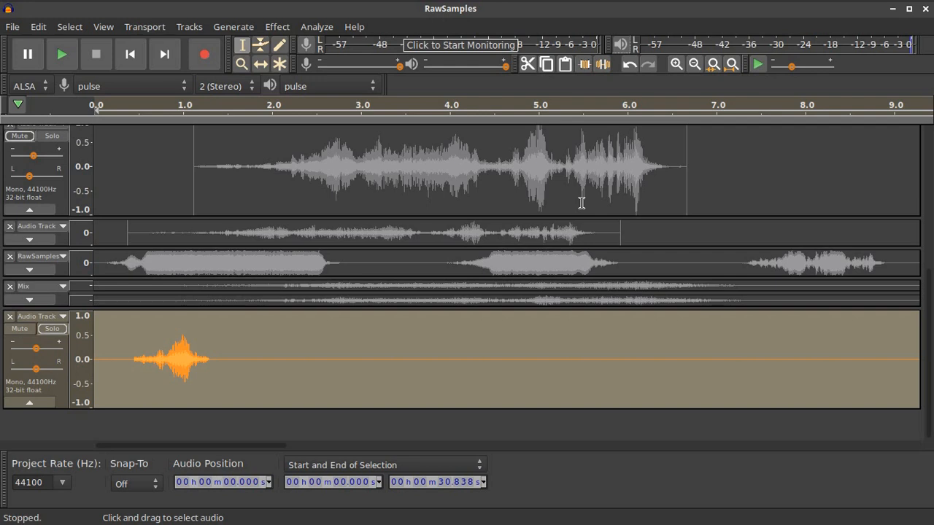
# Apply Reverb with its current settings to the whole orange clip
pyautogui.doubleClick(176, 340)
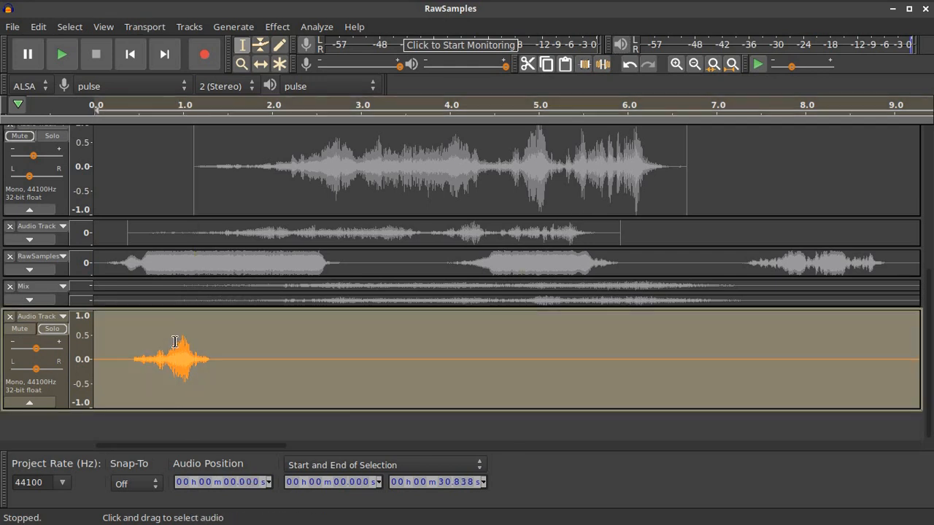
pyautogui.click(280, 29)
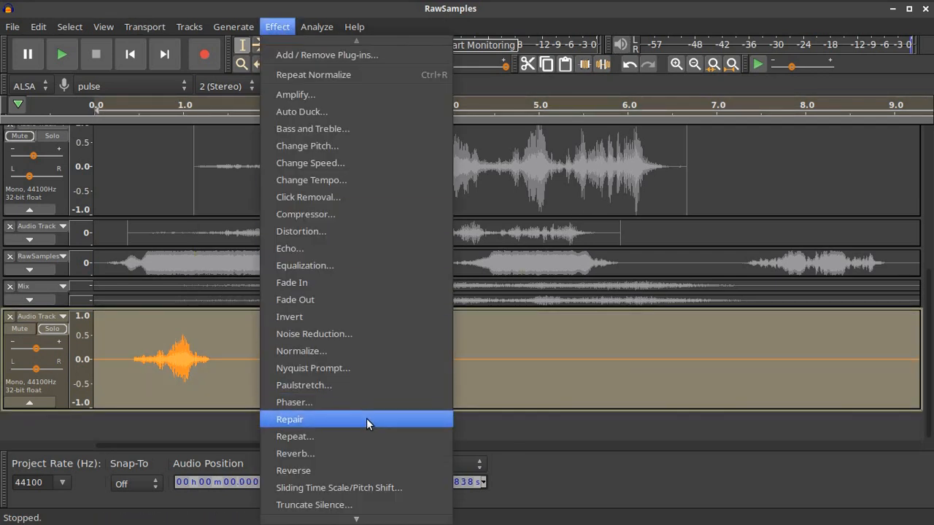
pyautogui.click(364, 456)
pyautogui.click(529, 400)
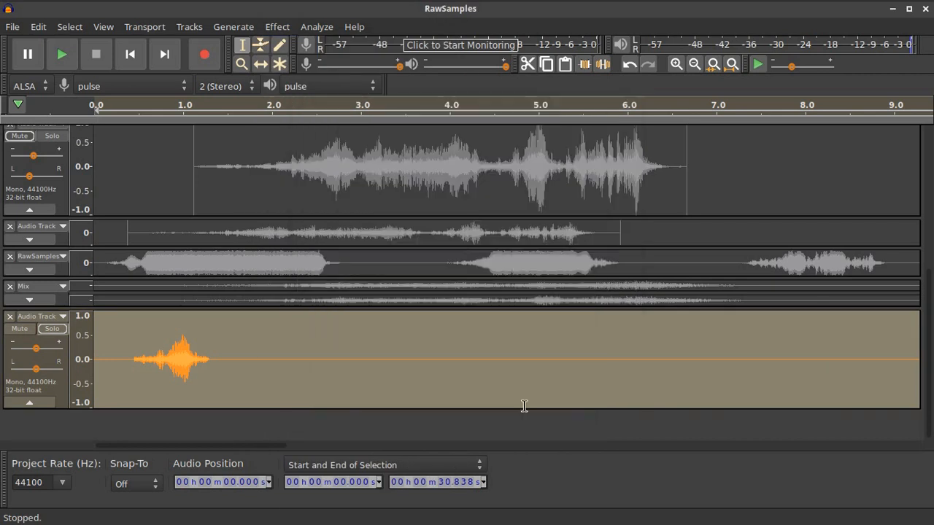
# Normalize the clip to a 0 dB maximum amplitude
pyautogui.click(277, 29)
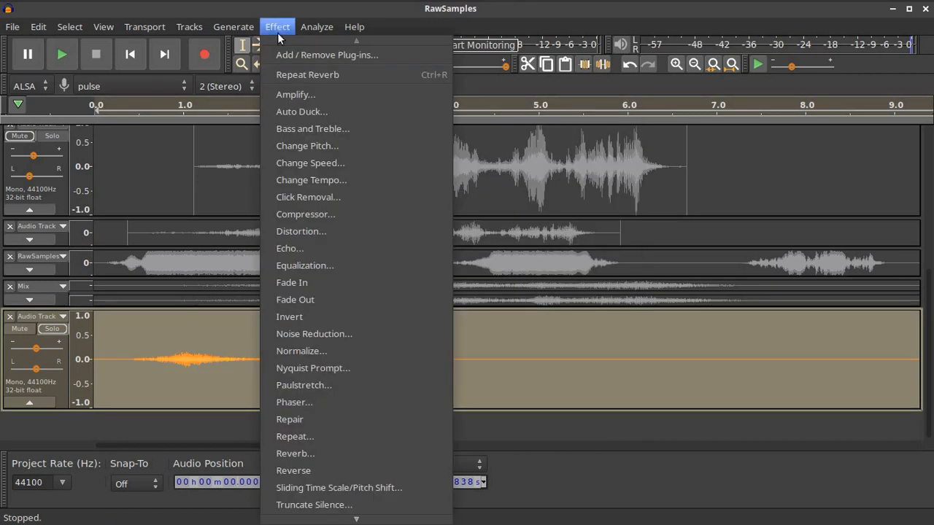
pyautogui.click(358, 350)
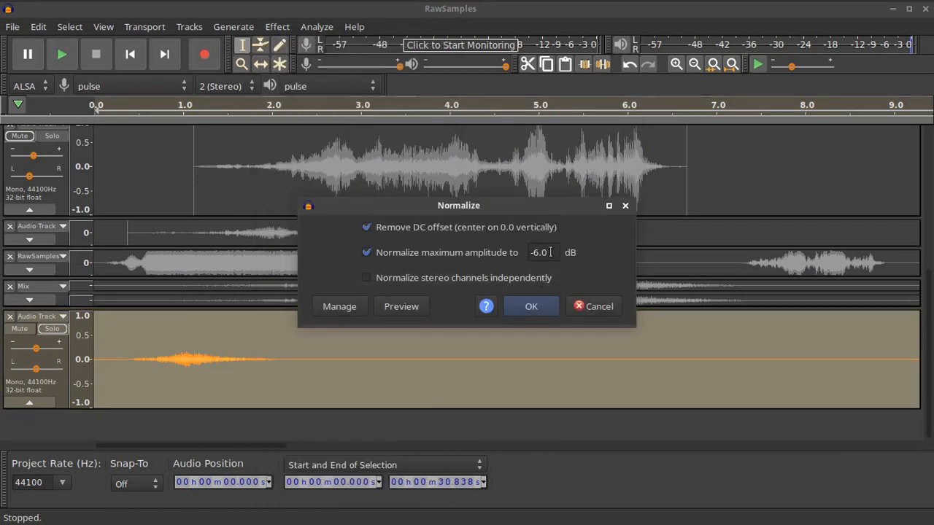
pyautogui.write('0')
pyautogui.click(521, 307)
# Play the normalized clip, then delete its leading 0.331 s
pyautogui.click(132, 55)
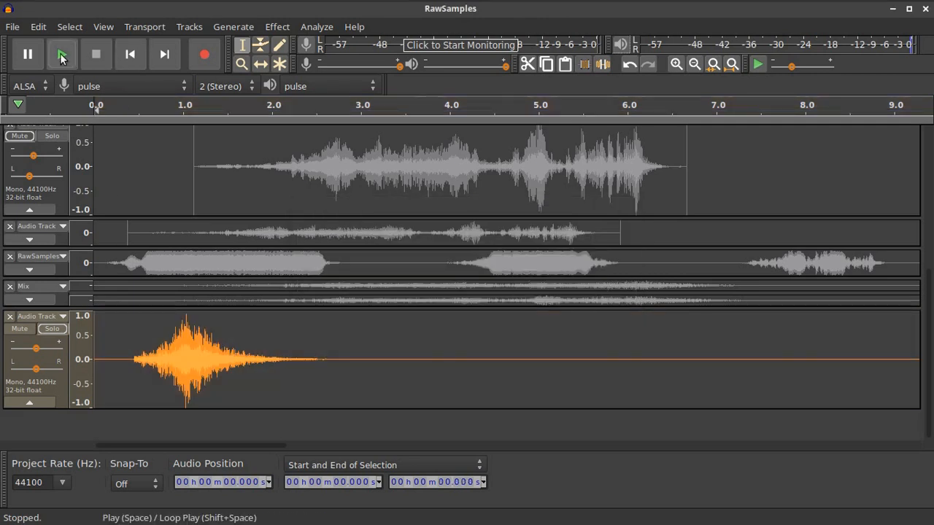
pyautogui.click(62, 54)
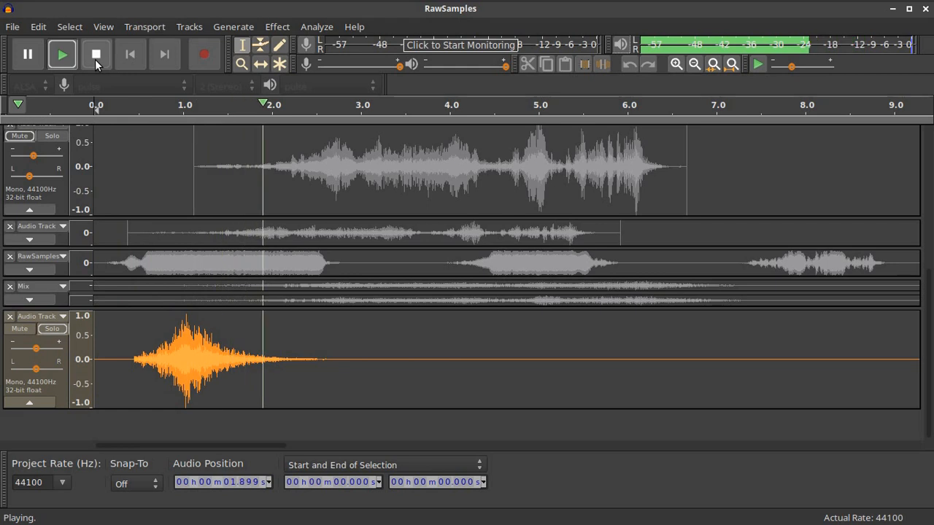
pyautogui.click(97, 61)
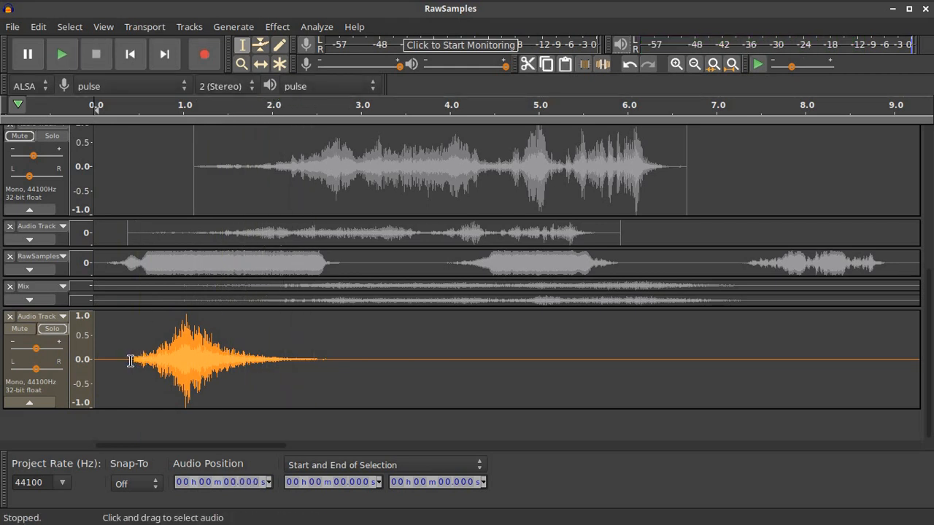
pyautogui.moveTo(122, 360); pyautogui.dragTo(75, 357)
pyautogui.press('Delete')
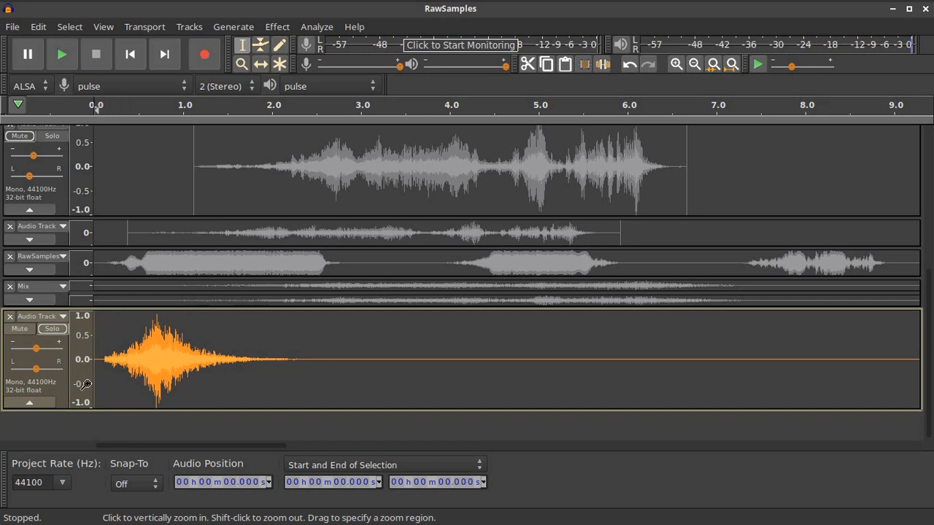
# Fade in the clip's opening 0.492 s and play it back to check
pyautogui.moveTo(137, 360); pyautogui.dragTo(84, 361)
pyautogui.click(277, 27)
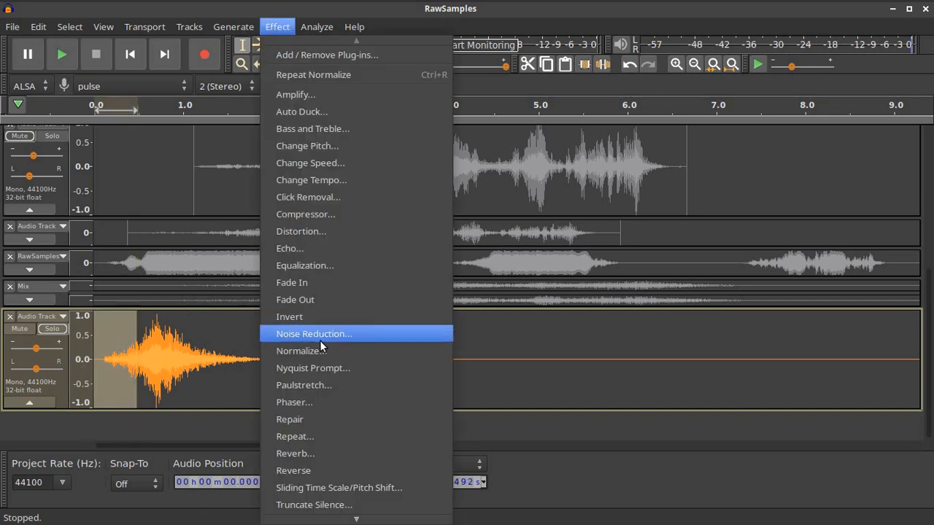
pyautogui.click(314, 283)
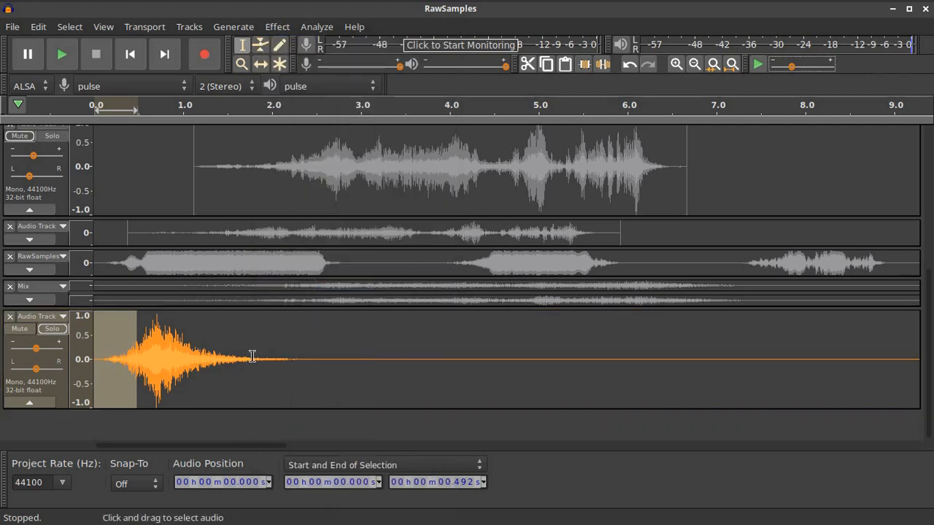
pyautogui.click(200, 108)
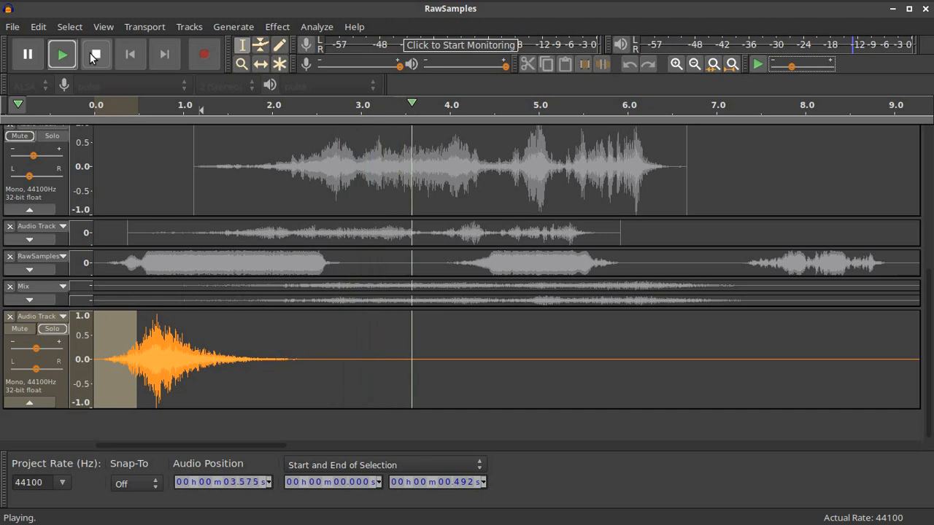
pyautogui.click(95, 54)
# Split the clip at 3.883 s, delete the tail after it, and play the result
pyautogui.click(438, 366)
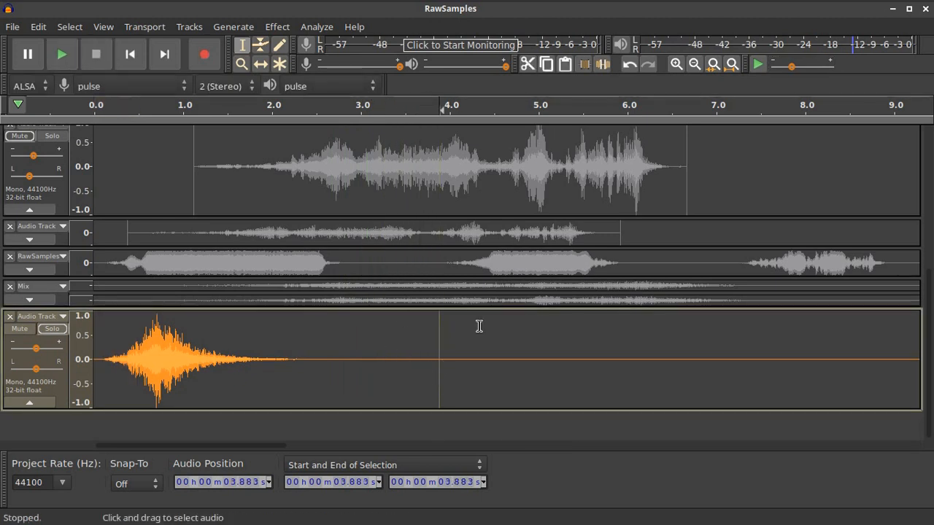
pyautogui.click(40, 27)
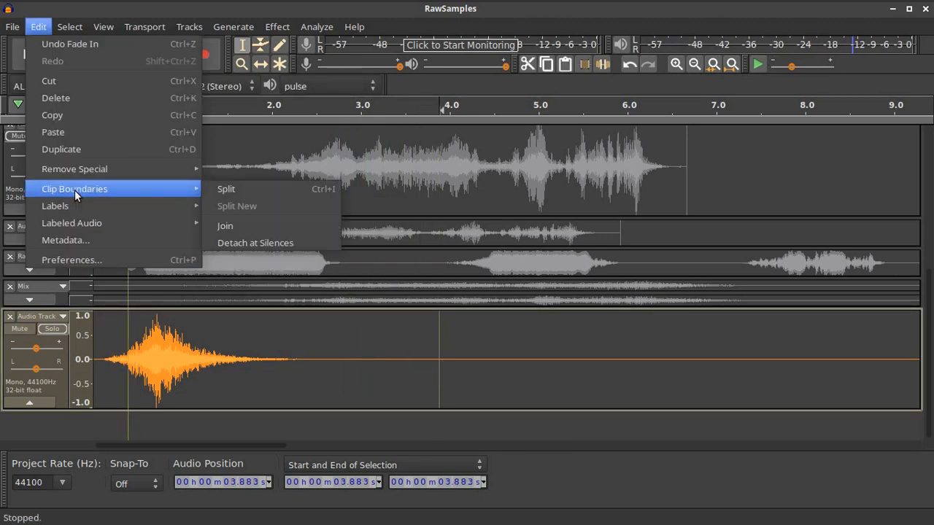
pyautogui.click(221, 189)
pyautogui.doubleClick(618, 354)
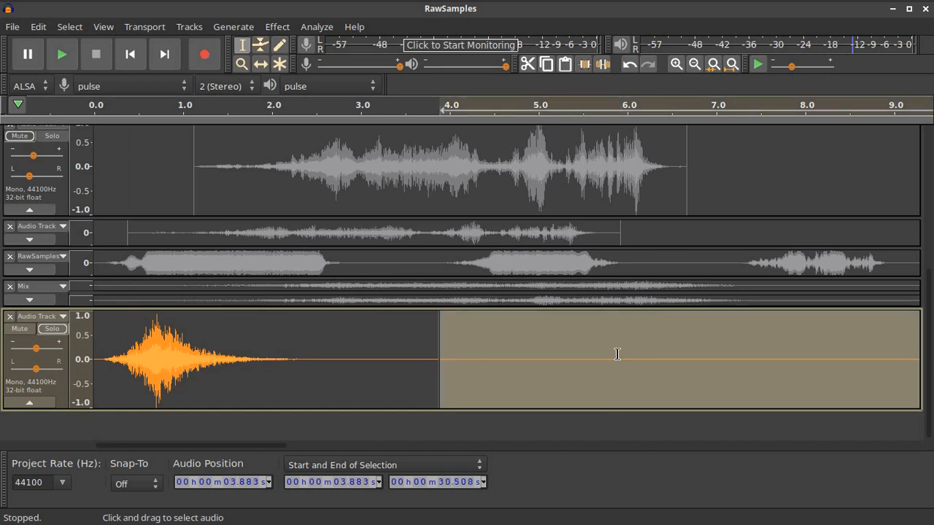
pyautogui.press('Delete')
pyautogui.click(130, 54)
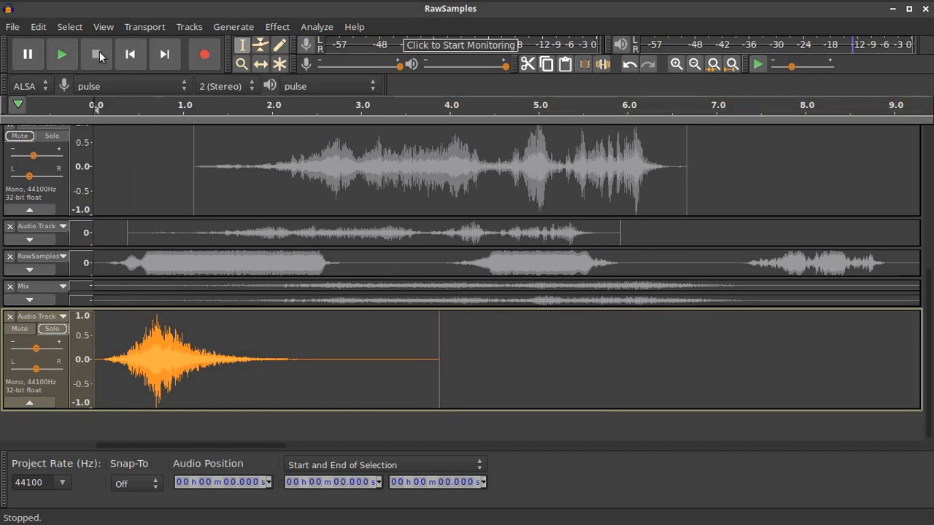
pyautogui.click(62, 54)
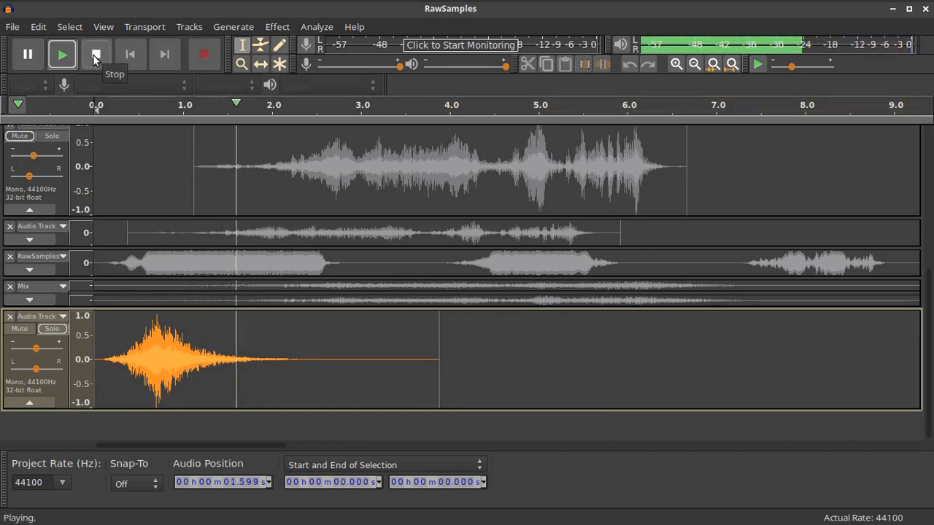
# Select the whole trimmed 0–3.883 s clip and choose Export Selected Audio
pyautogui.click(93, 55)
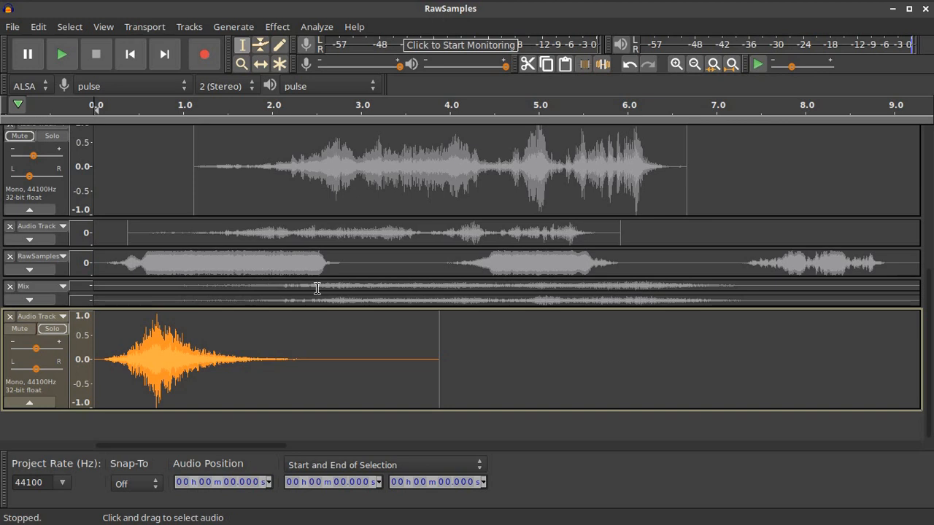
pyautogui.scroll(5, 335, 358)
pyautogui.scroll(-5, 335, 358)
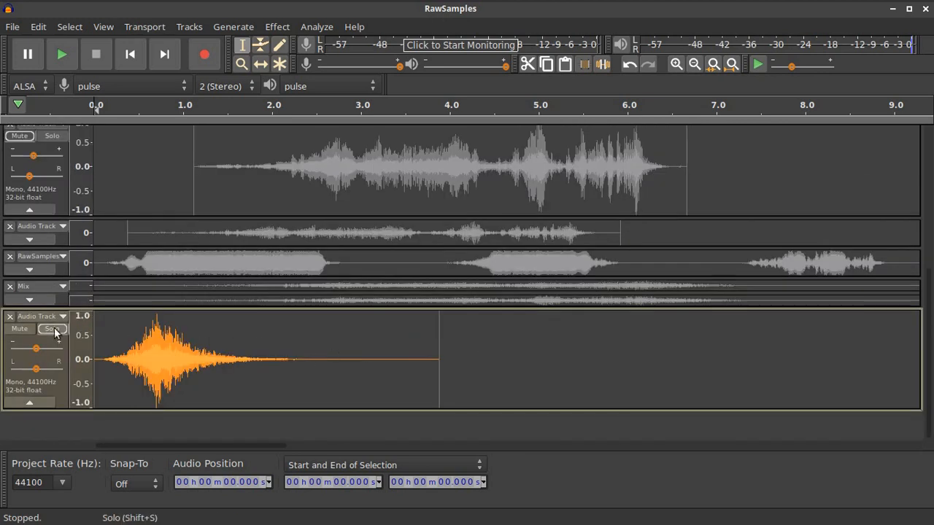
pyautogui.doubleClick(246, 358)
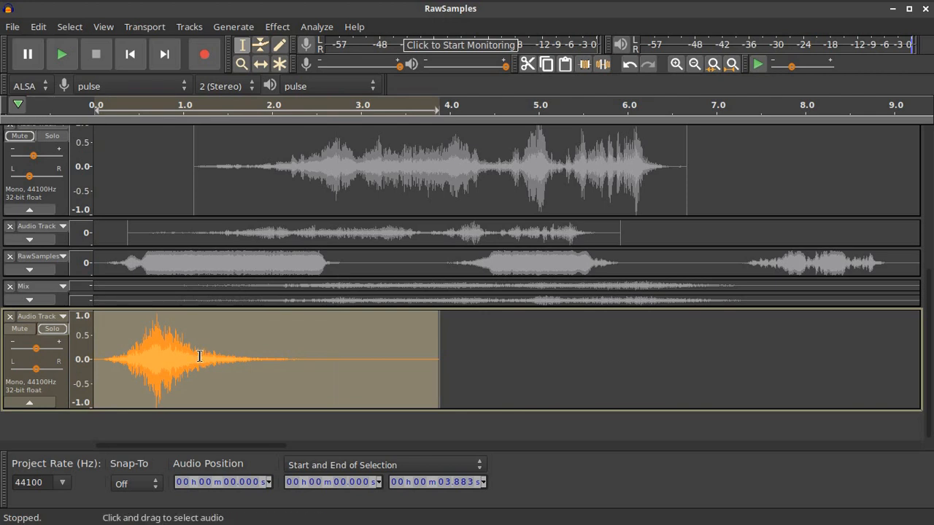
pyautogui.click(13, 27)
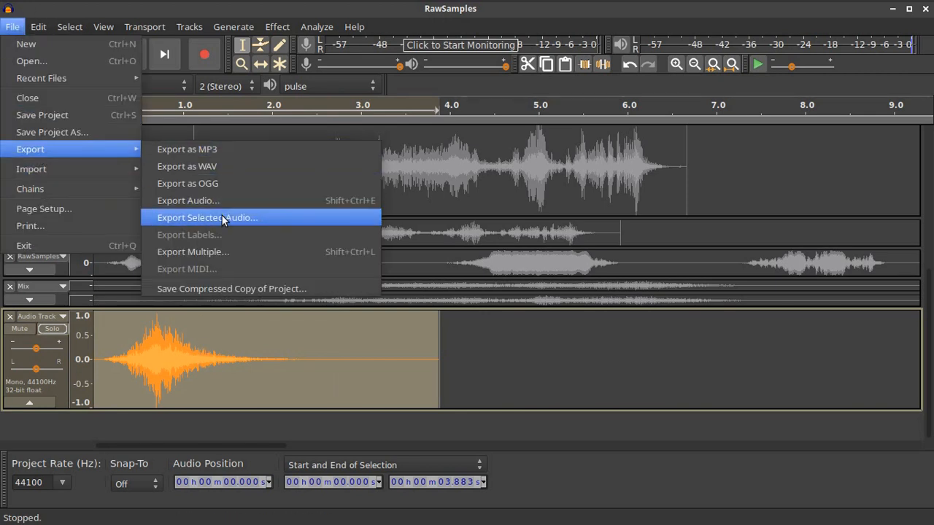
pyautogui.click(574, 373)
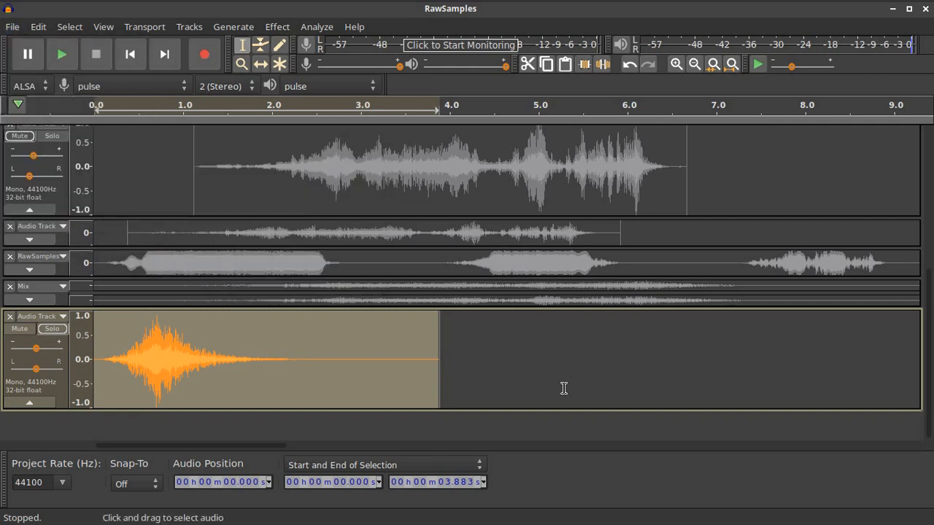
pyautogui.scroll(5, 564, 388)
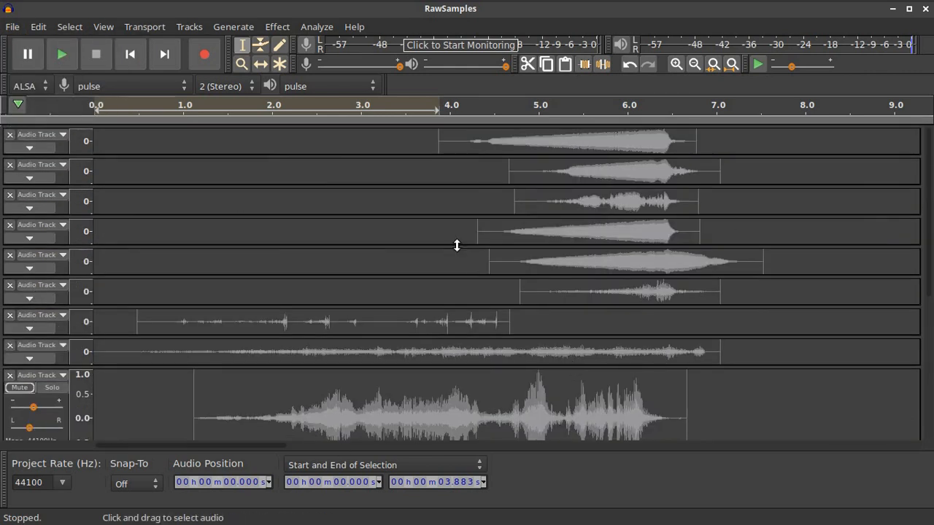
pyautogui.scroll(-5, 490, 278)
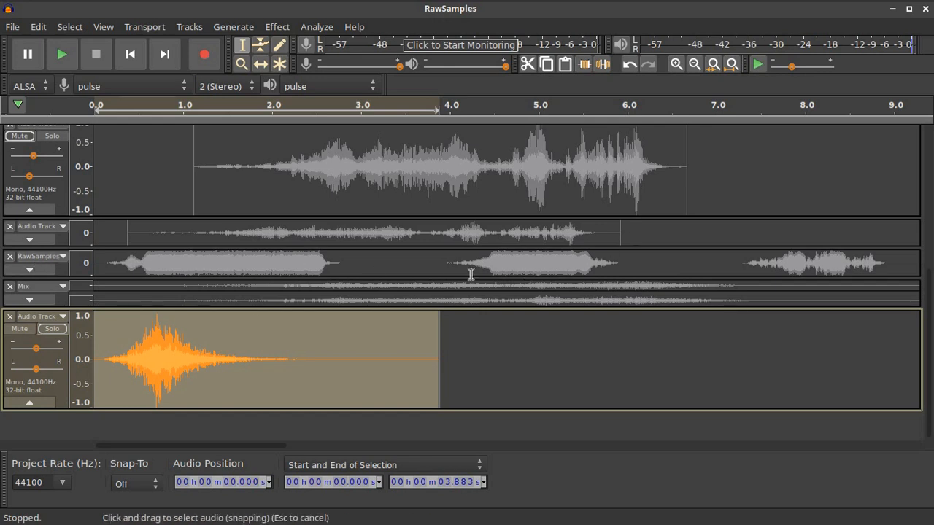
pyautogui.moveTo(219, 446); pyautogui.dragTo(186, 448)
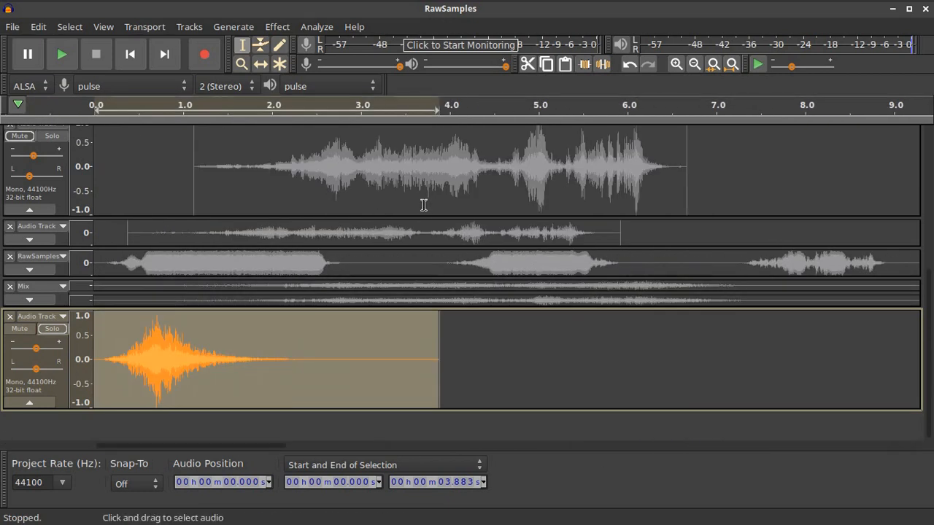